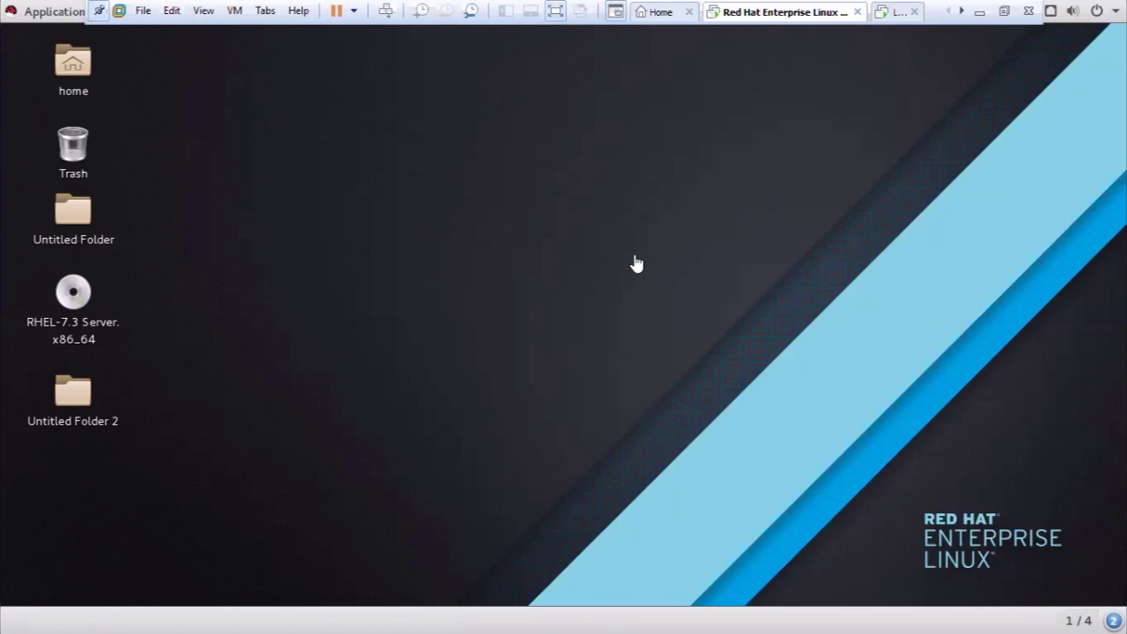
Leave full screen to minimize VMware Workstation, and return the Red Hat Enterprise Linux 7 virtual machine to full screen
{"action": "left_click", "coordinate": [1002, 11]}
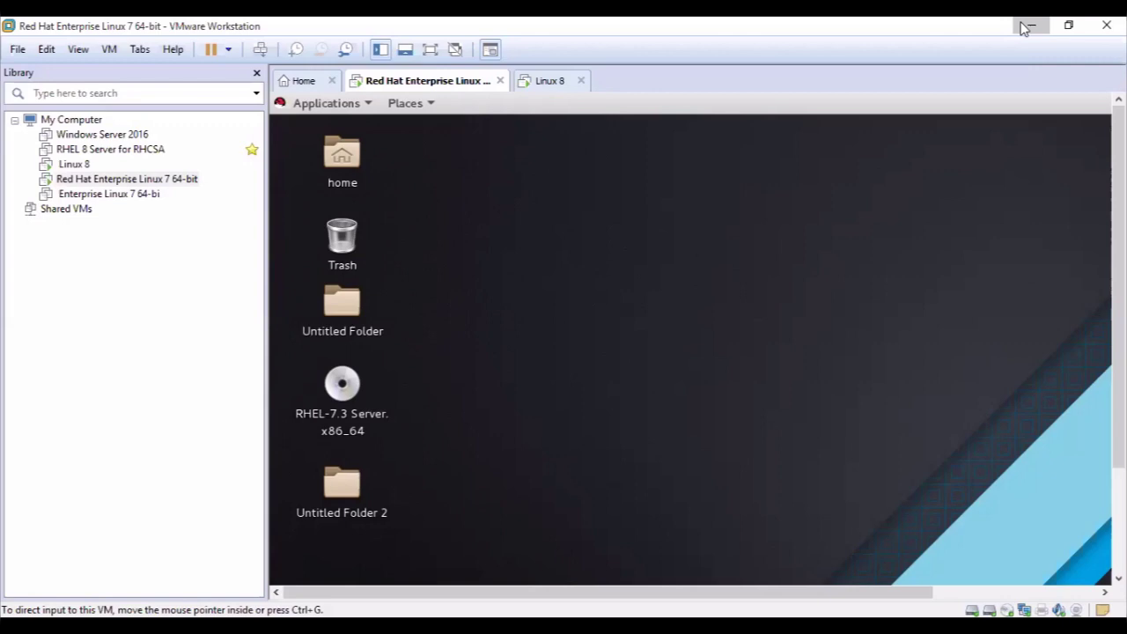
{"action": "left_click", "coordinate": [1028, 26]}
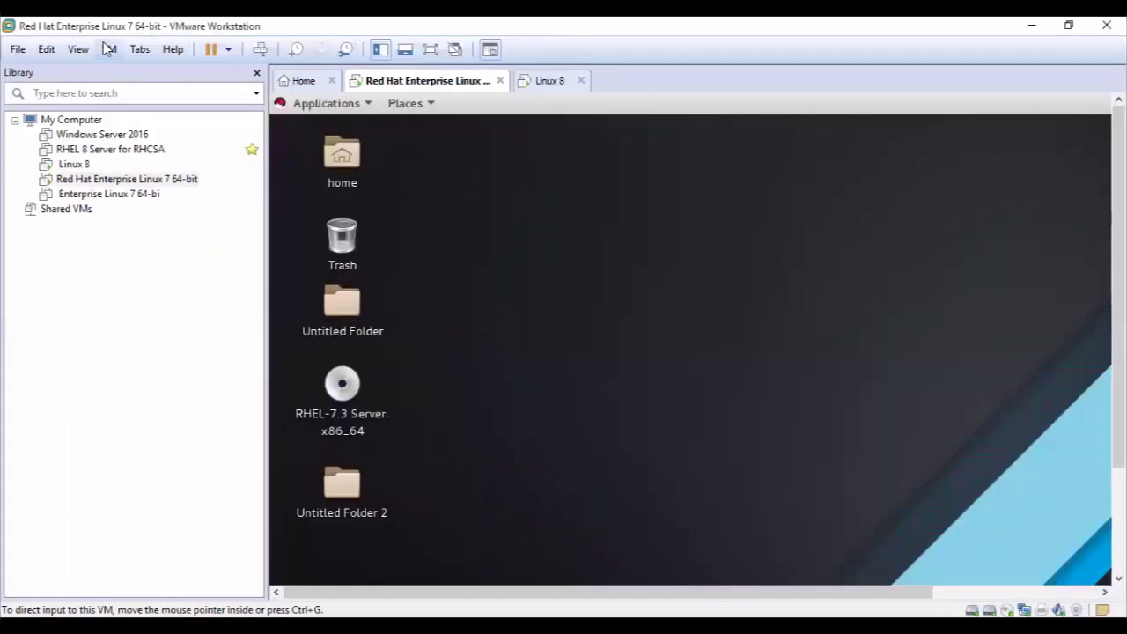
{"action": "left_click", "coordinate": [70, 48]}
{"action": "left_click", "coordinate": [74, 48]}
{"action": "left_click", "coordinate": [75, 48]}
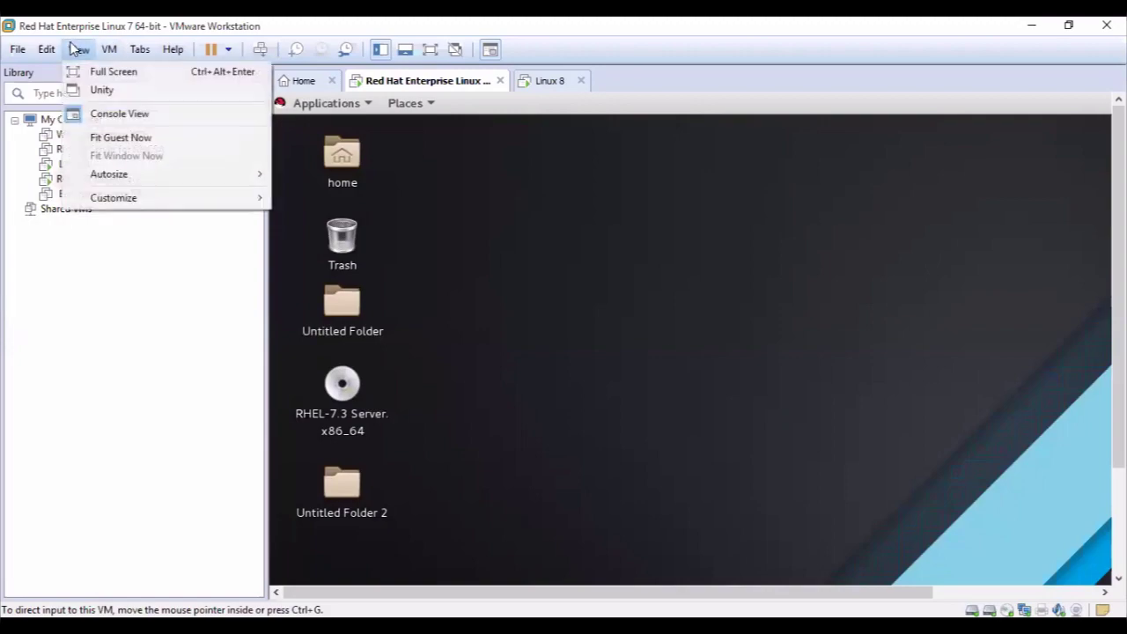
{"action": "left_click", "coordinate": [79, 71]}
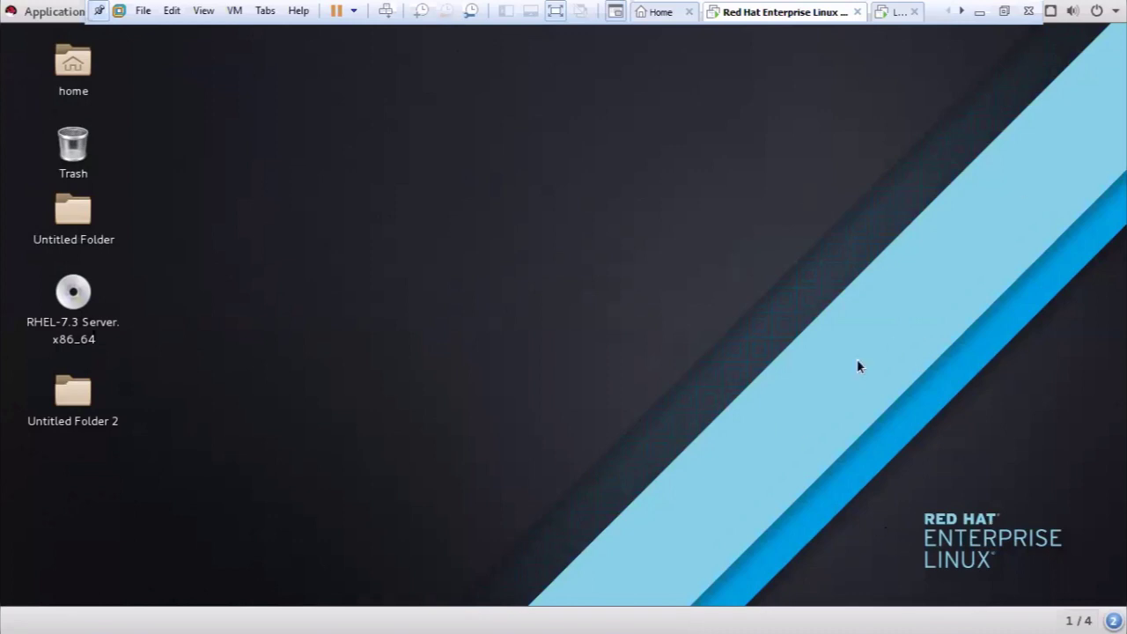
Switch to the Linux 8 virtual machine and sign in to the first listed account with its password
{"action": "left_click", "coordinate": [896, 13]}
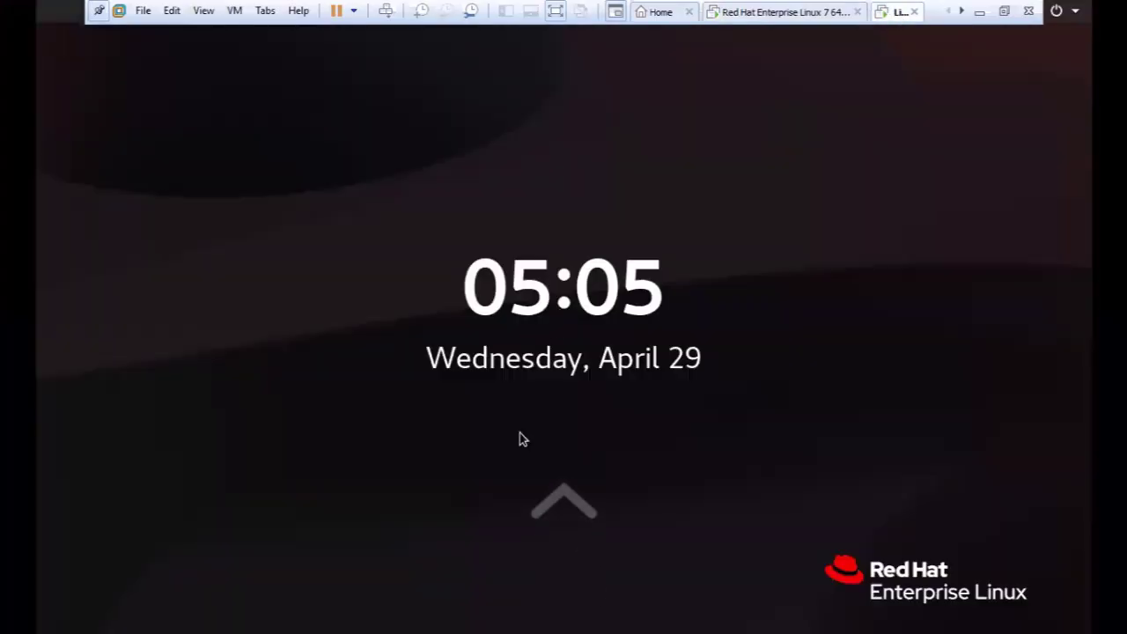
{"action": "left_click", "coordinate": [519, 439]}
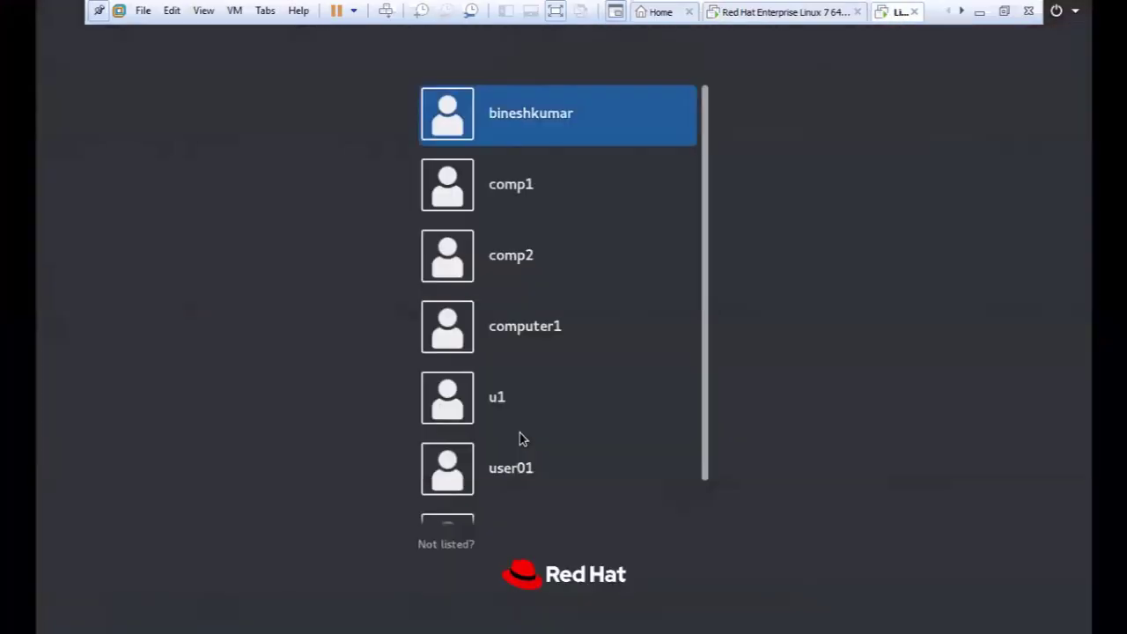
{"action": "left_click", "coordinate": [516, 118]}
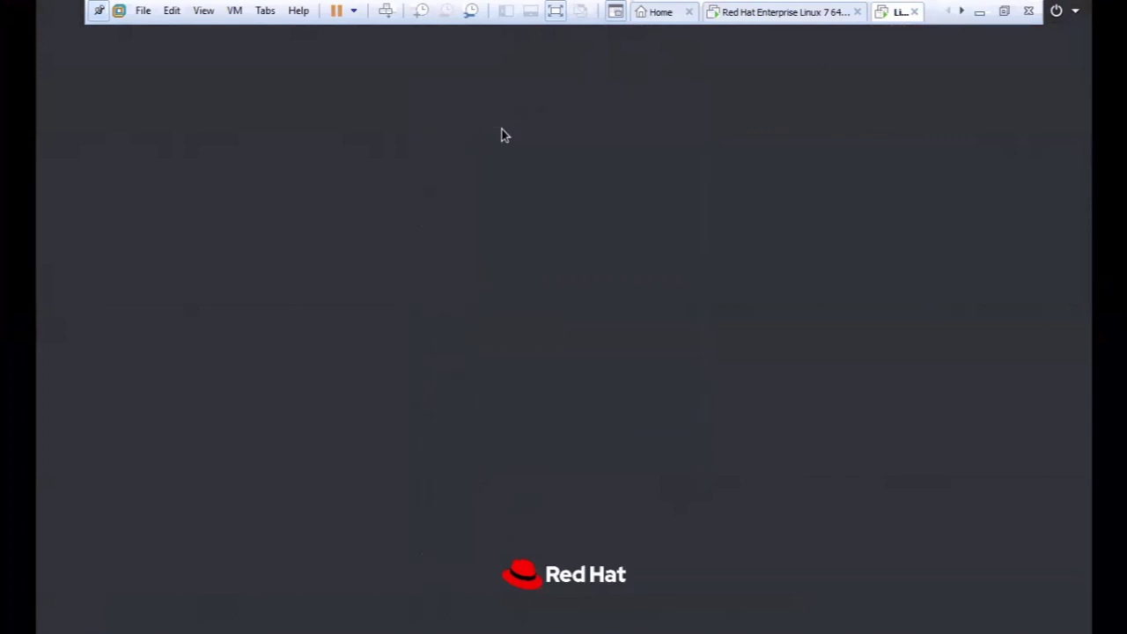
{"action": "type", "text": "******"}
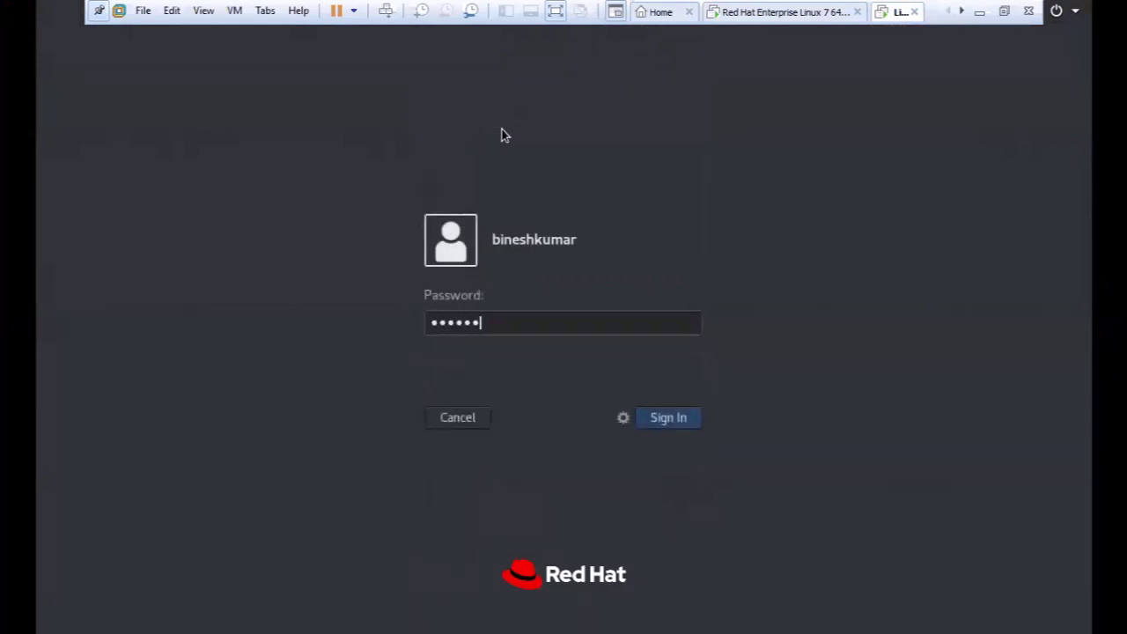
{"action": "key", "text": "Return"}
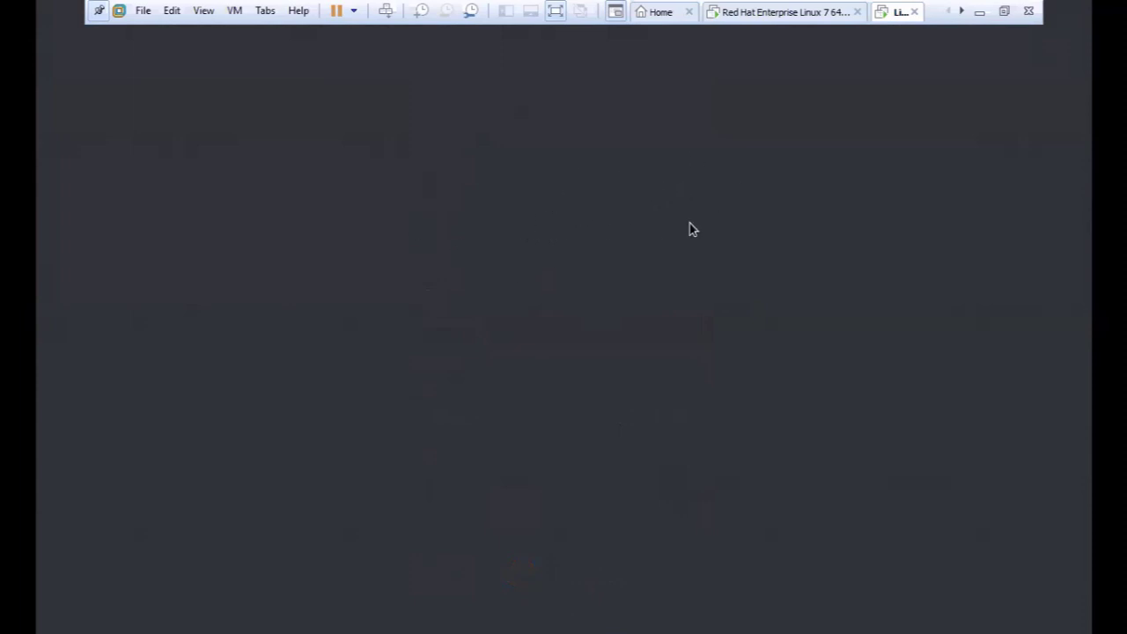
Check the Linux 8 virtual machine's sign-in progress and return to the Red Hat Enterprise Linux 7 virtual machine
{"action": "left_click", "coordinate": [761, 12]}
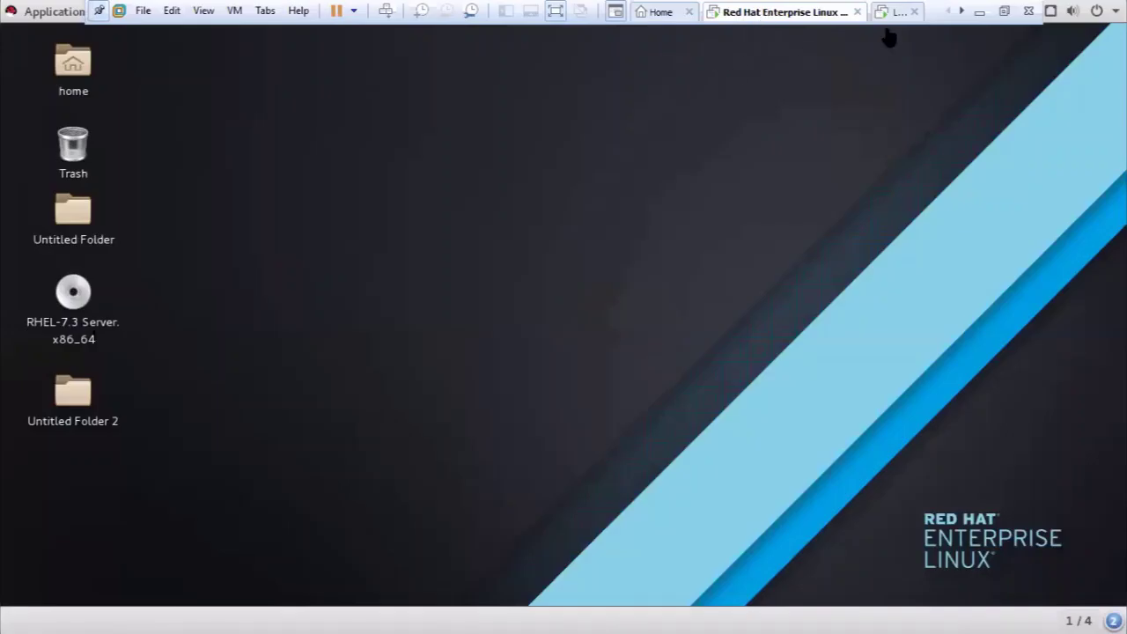
{"action": "left_click", "coordinate": [889, 13]}
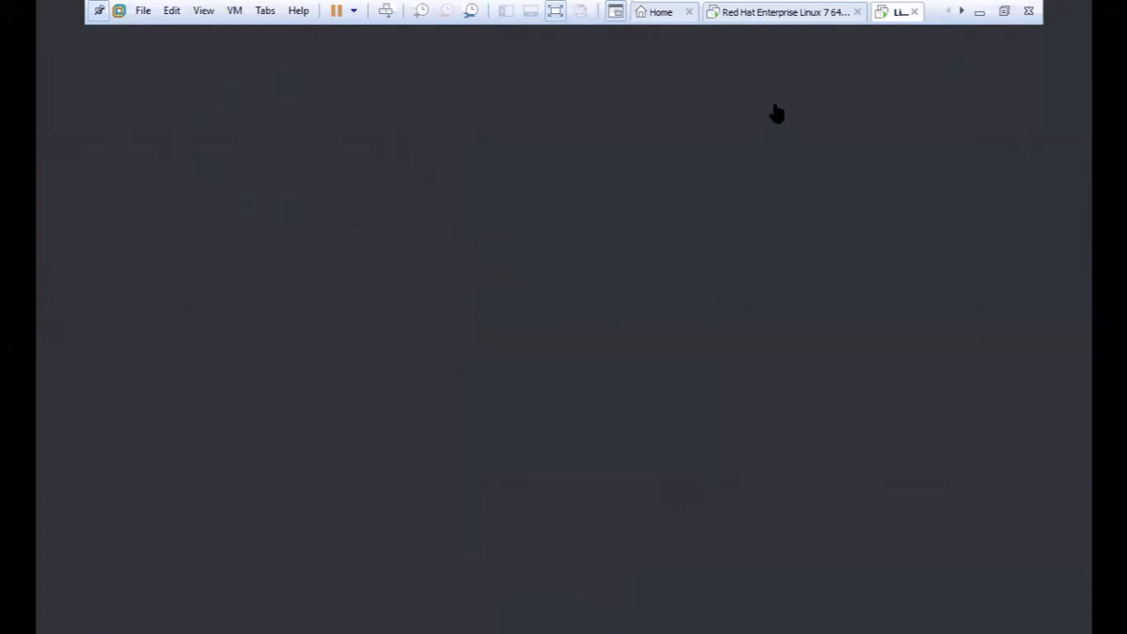
{"action": "left_click", "coordinate": [774, 12]}
{"action": "left_click", "coordinate": [898, 12]}
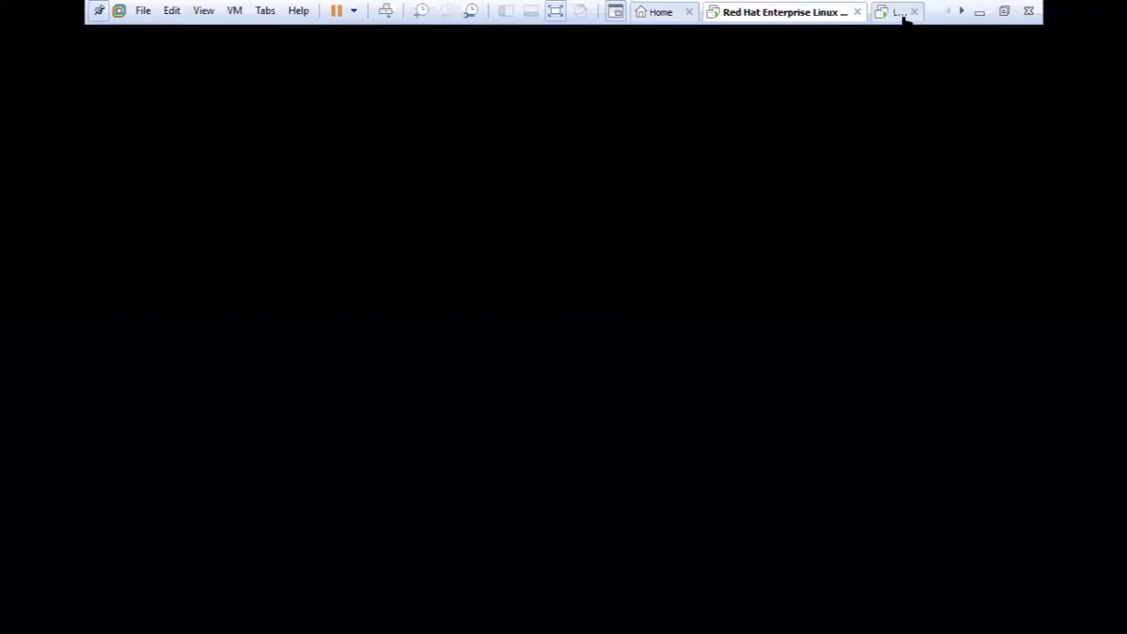
{"action": "left_click", "coordinate": [779, 12]}
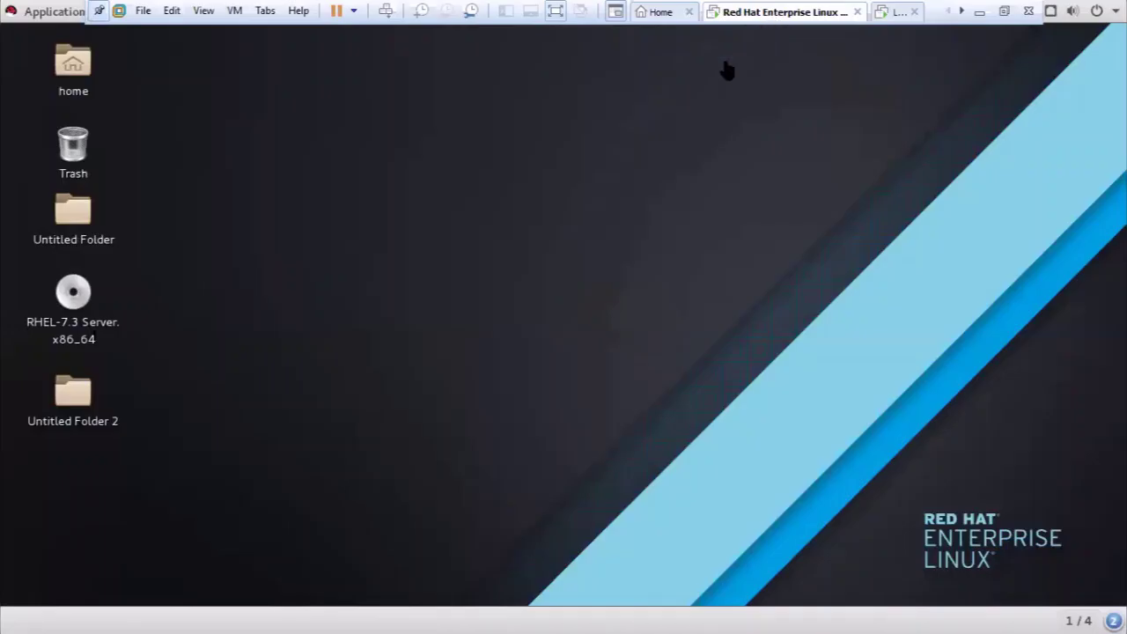
{"action": "left_click", "coordinate": [893, 12]}
{"action": "left_click", "coordinate": [769, 15]}
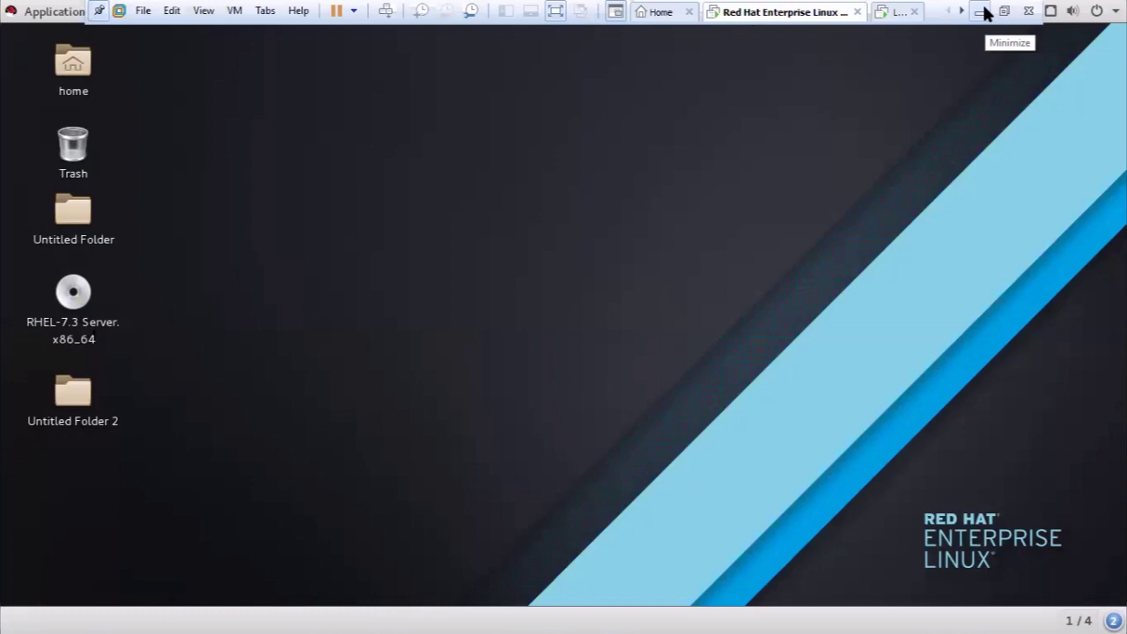
Switch to the RH124 PDF in Adobe Reader and highlight the WORKSPACES heading and the start of its first paragraph
{"action": "left_click", "coordinate": [982, 12]}
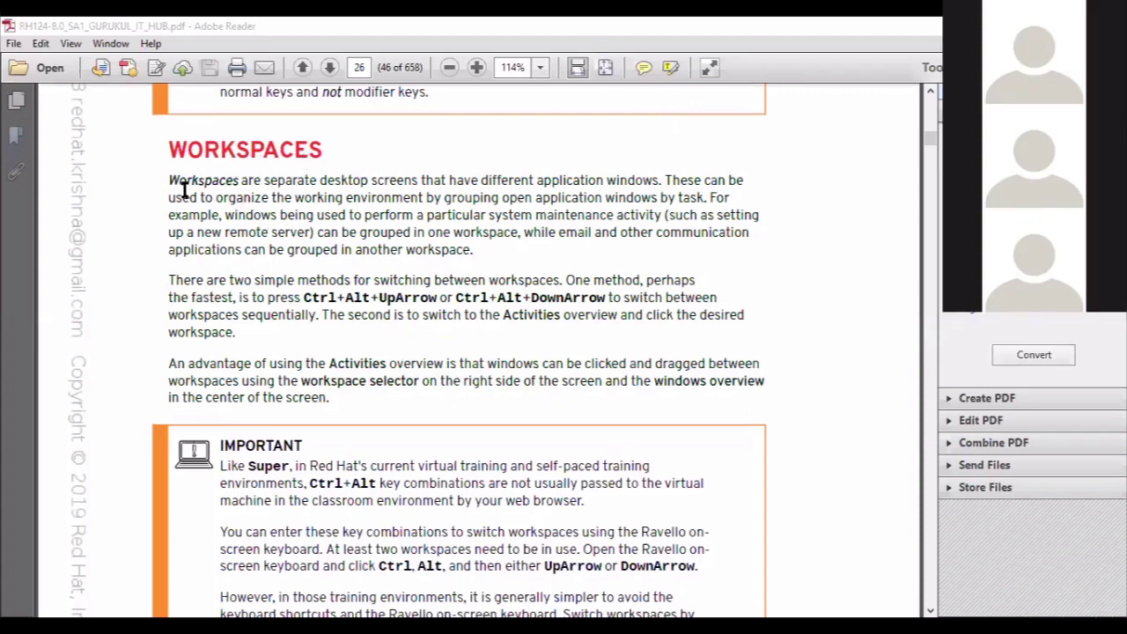
{"action": "left_click_drag", "start_coordinate": [183, 190], "coordinate": [305, 193]}
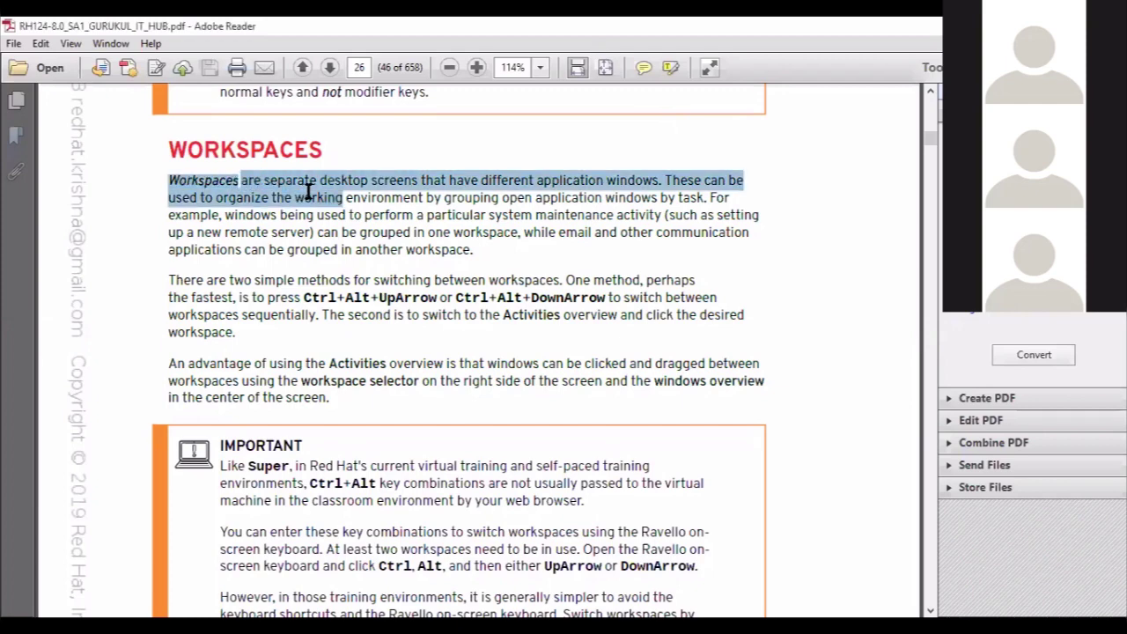
{"action": "left_click", "coordinate": [311, 191]}
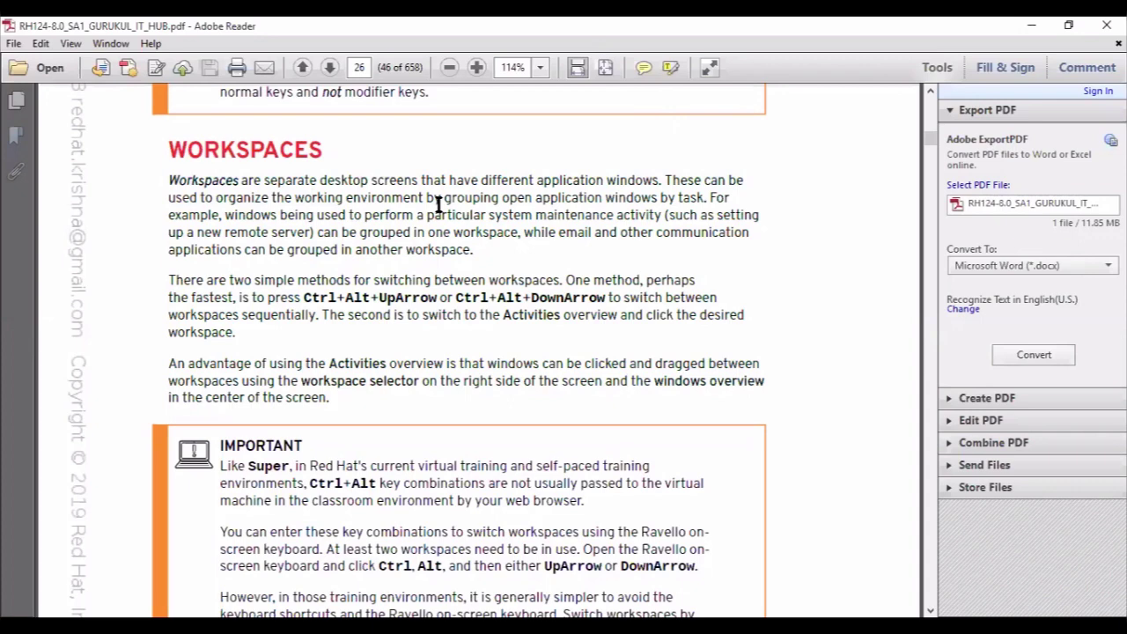
{"action": "left_click_drag", "start_coordinate": [333, 146], "coordinate": [172, 144]}
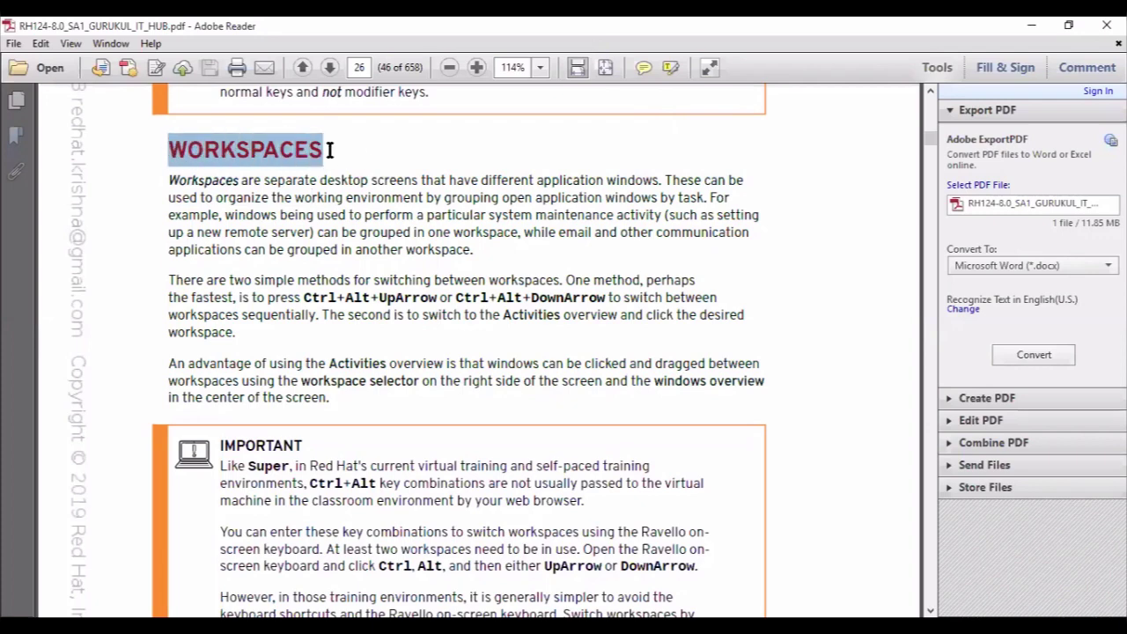
{"action": "left_click_drag", "start_coordinate": [334, 149], "coordinate": [174, 155]}
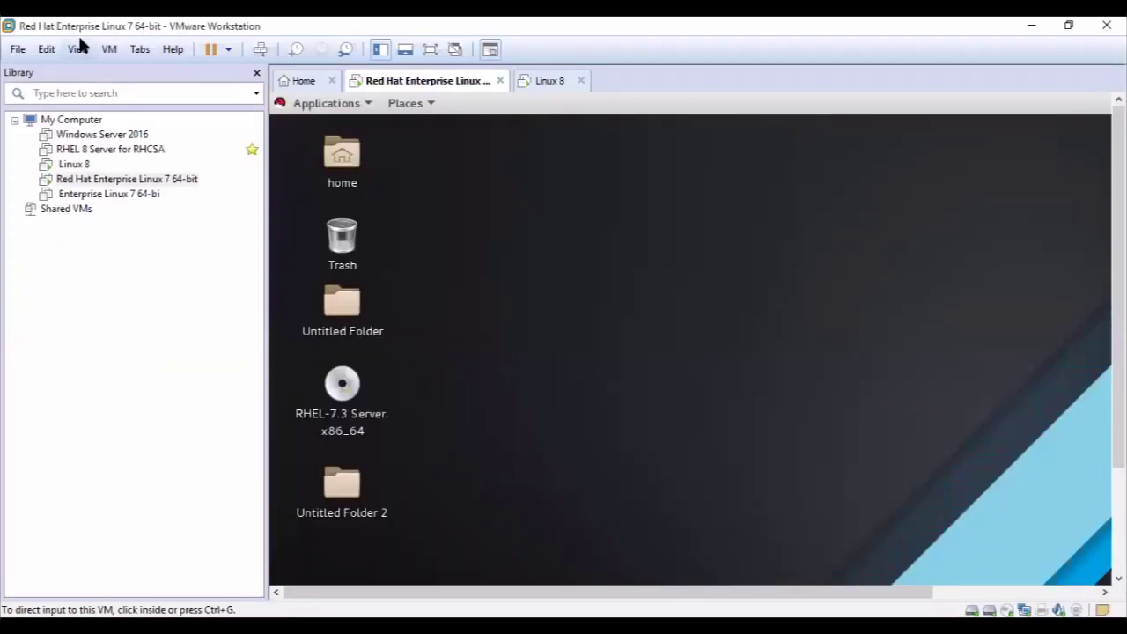
Return to the Red Hat Enterprise Linux 7 virtual machine in VMware Workstation at full screen and open a terminal on Workspace 1
{"action": "left_click", "coordinate": [79, 49]}
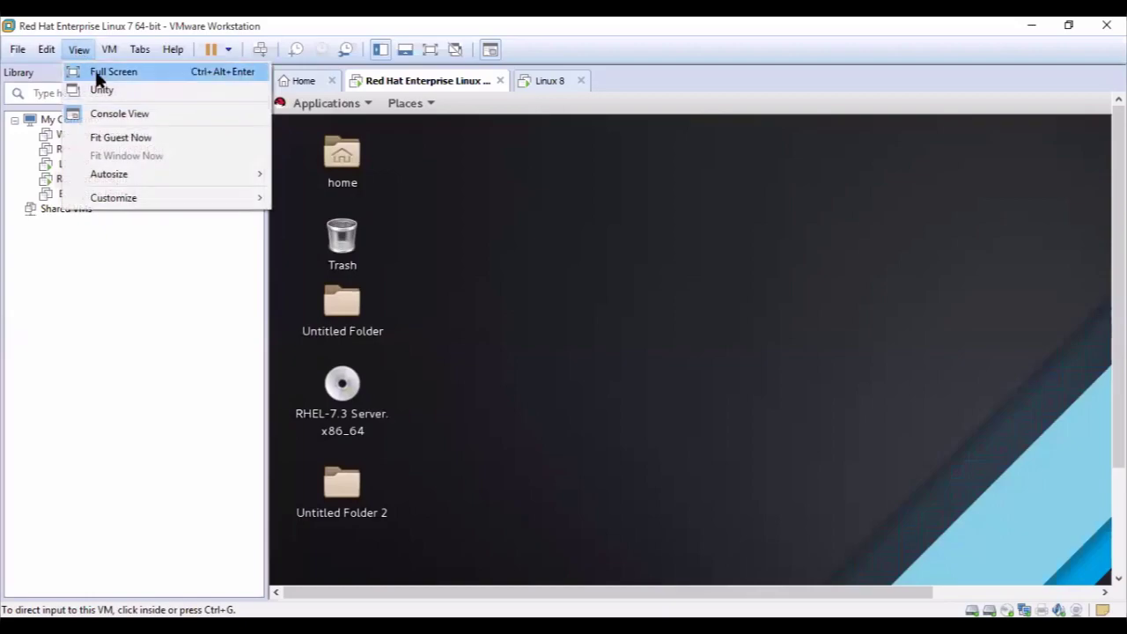
{"action": "left_click", "coordinate": [97, 73]}
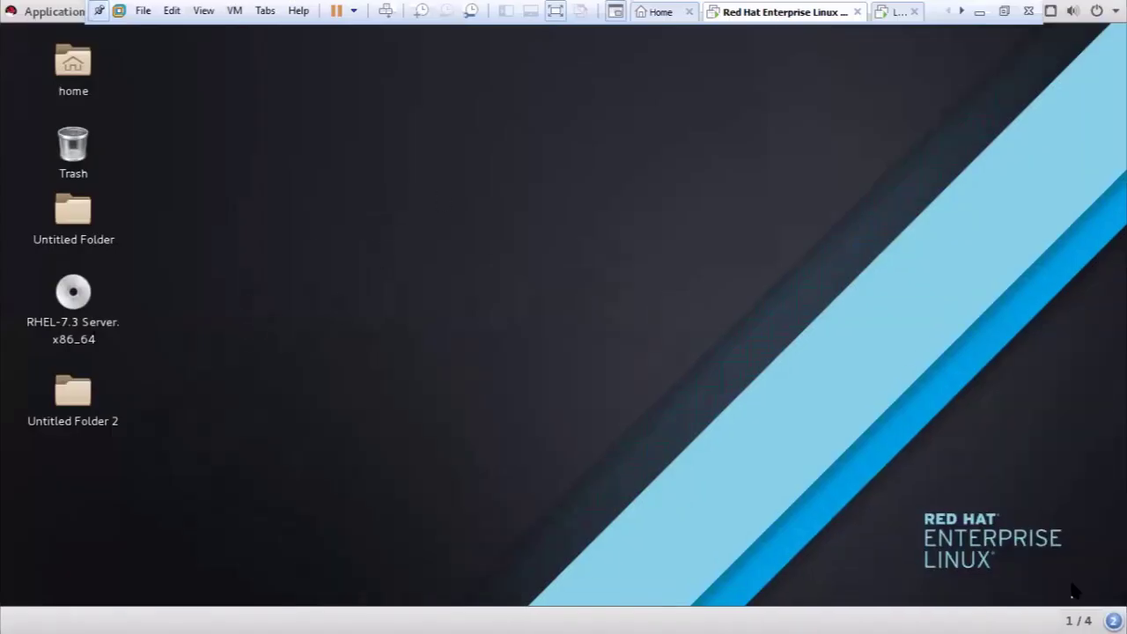
{"action": "left_click", "coordinate": [1078, 619]}
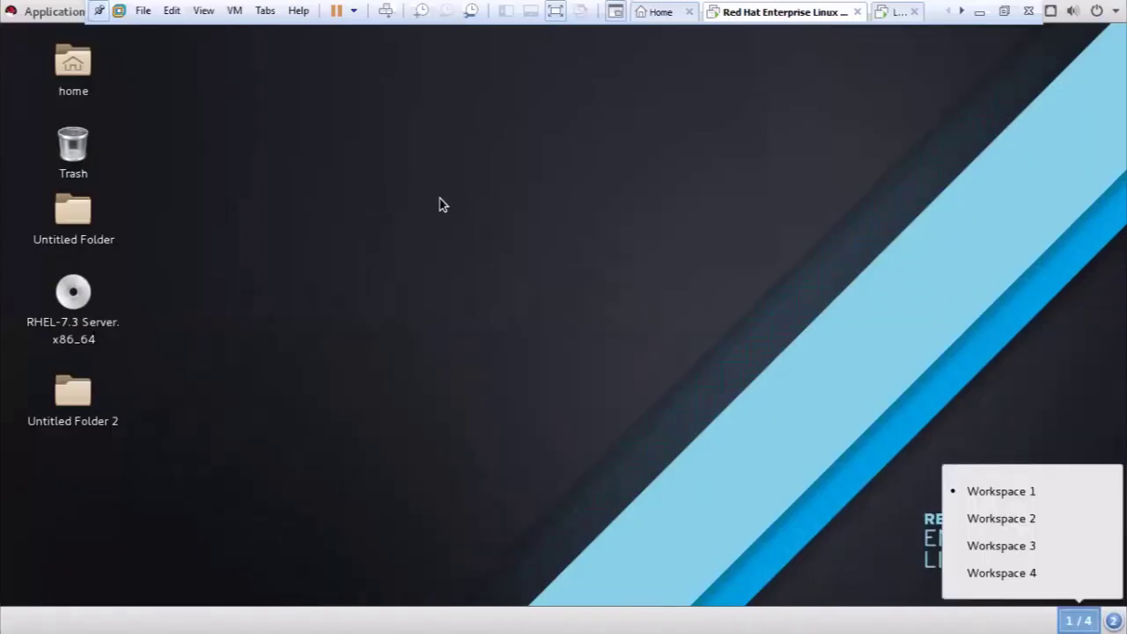
{"action": "left_click", "coordinate": [410, 214]}
{"action": "right_click", "coordinate": [476, 225]}
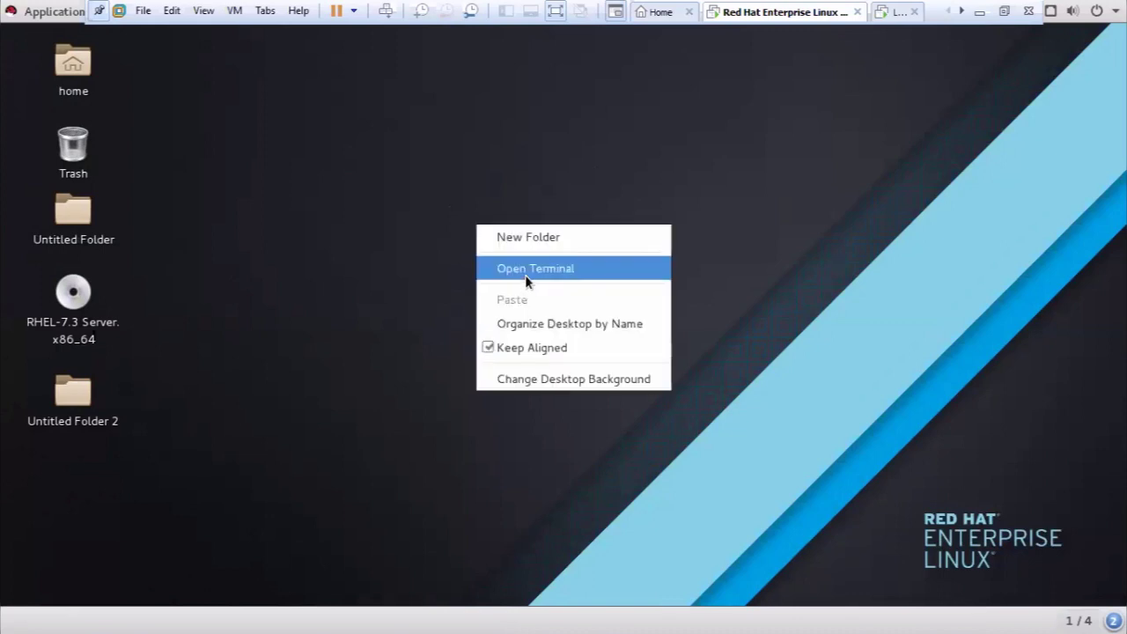
{"action": "left_click", "coordinate": [524, 274]}
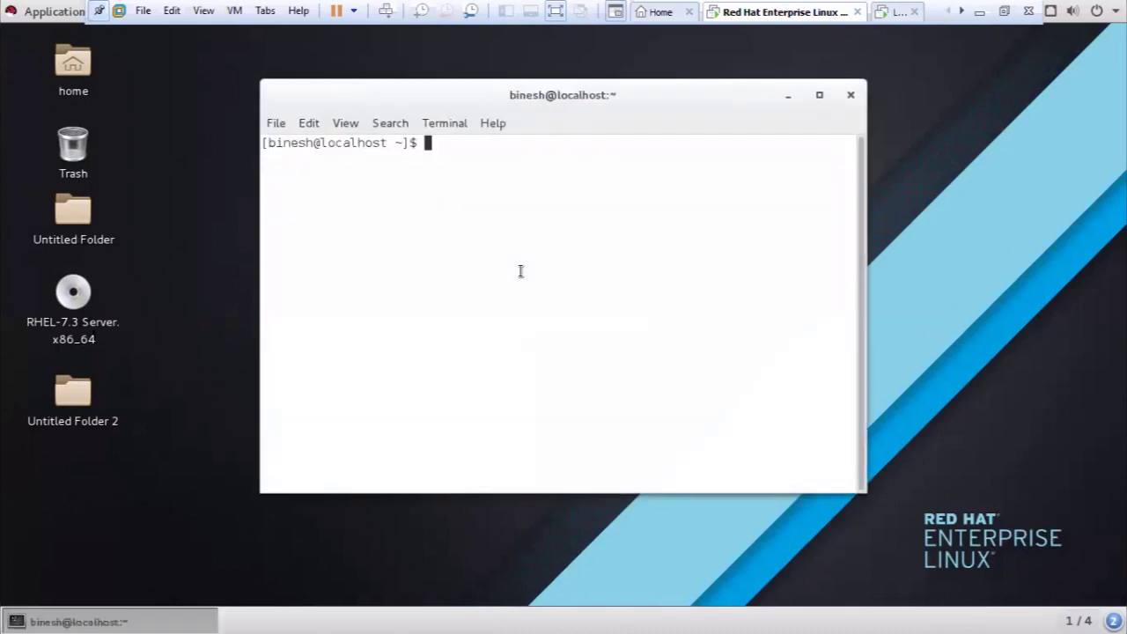
Become root with su, entering the root password, and create an empty file f1 with touch
{"action": "type", "text": "tou"}
{"action": "key", "text": "BackSpace"}
{"action": "key", "text": "BackSpace"}
{"action": "key", "text": "BackSpace"}
{"action": "type", "text": "su"}
{"action": "key", "text": "Return"}
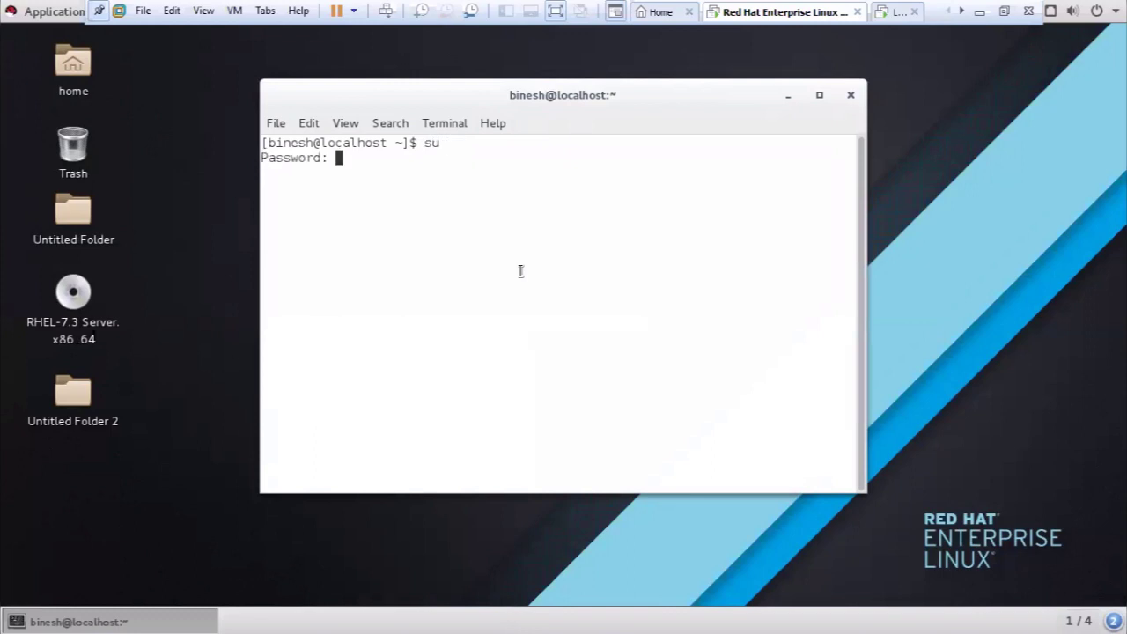
{"action": "key", "text": "Return"}
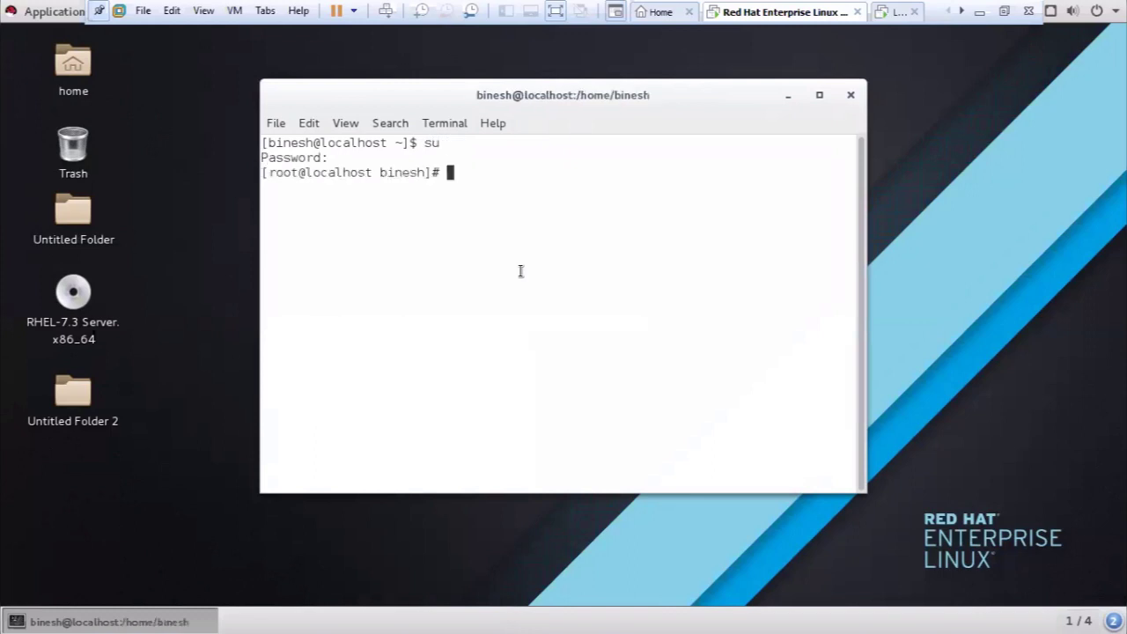
{"action": "type", "text": "touch fl"}
{"action": "key", "text": "Return"}
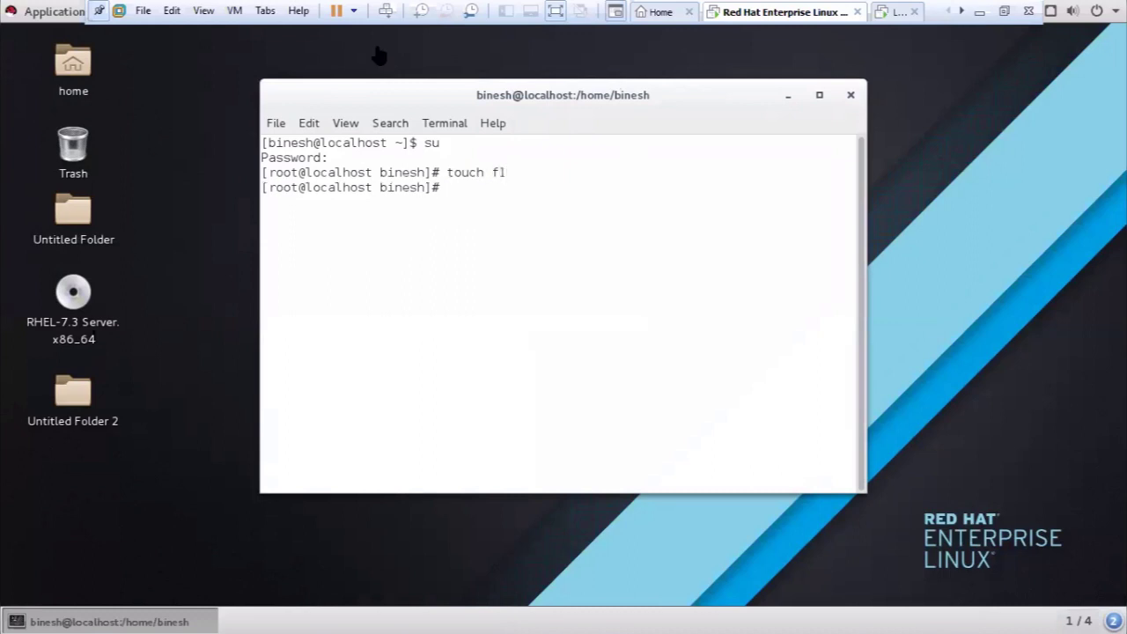
Switch to Workspace 2 and open a new terminal there from the desktop
{"action": "left_click", "coordinate": [1079, 620]}
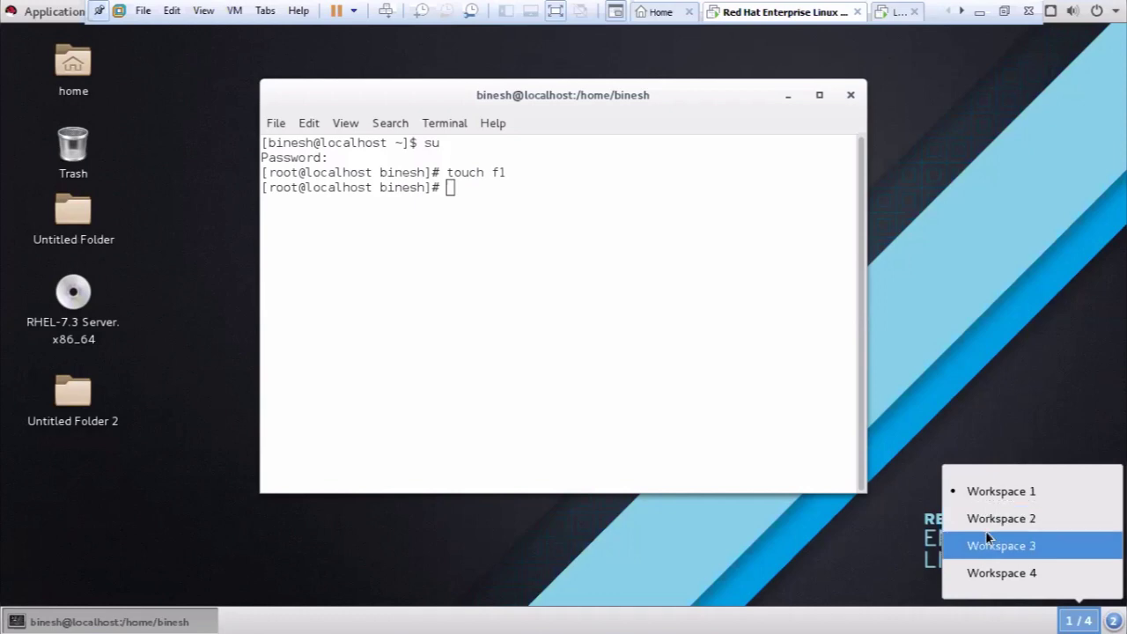
{"action": "left_click", "coordinate": [995, 522]}
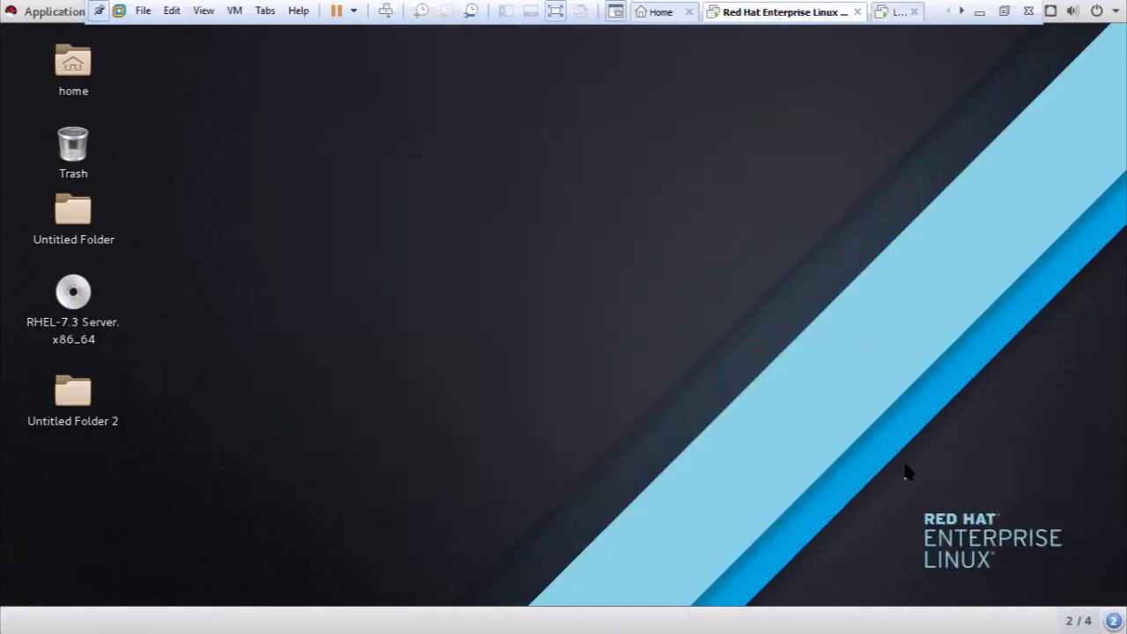
{"action": "right_click", "coordinate": [496, 160]}
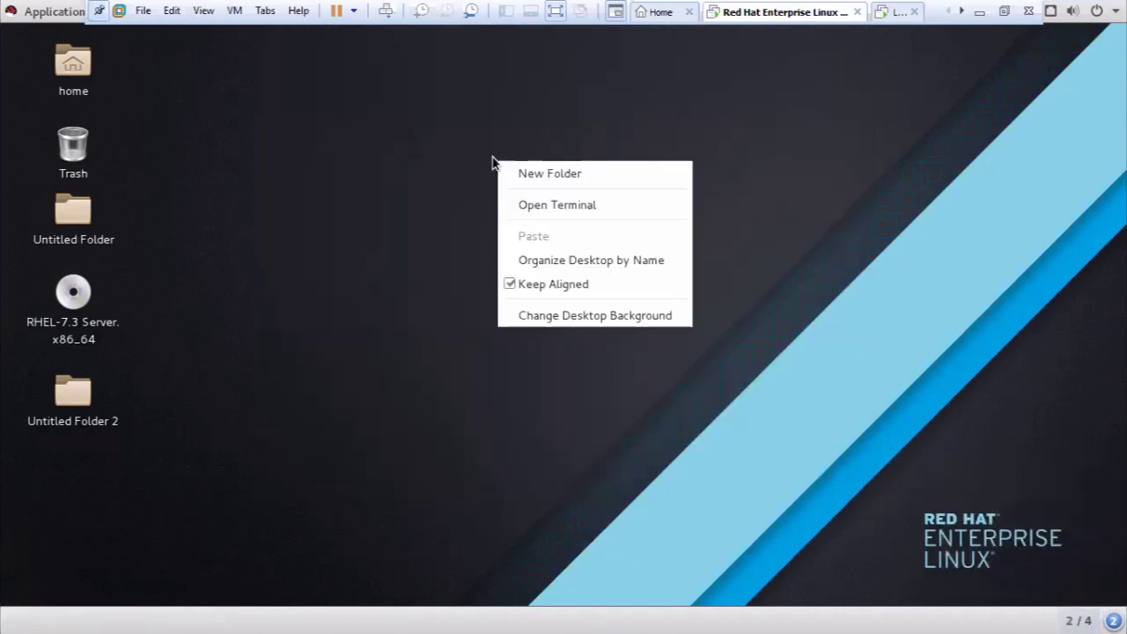
{"action": "left_click", "coordinate": [562, 205]}
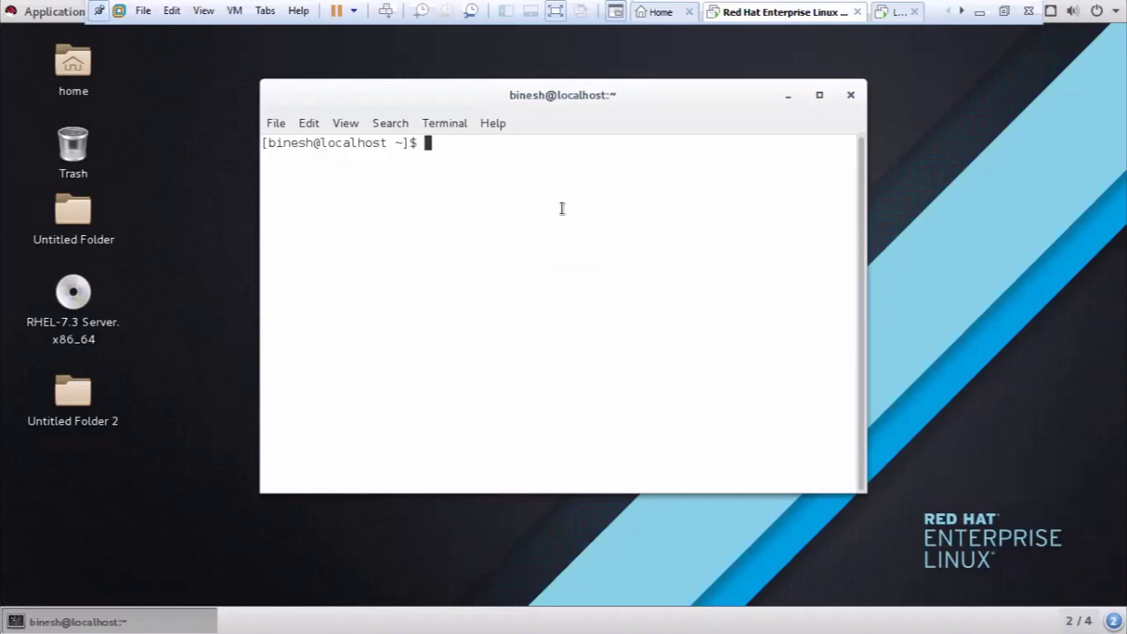
Start a root login shell with su - in the Workspace 2 terminal, entering the root password
{"action": "type", "text": "su -"}
{"action": "key", "text": "Return"}
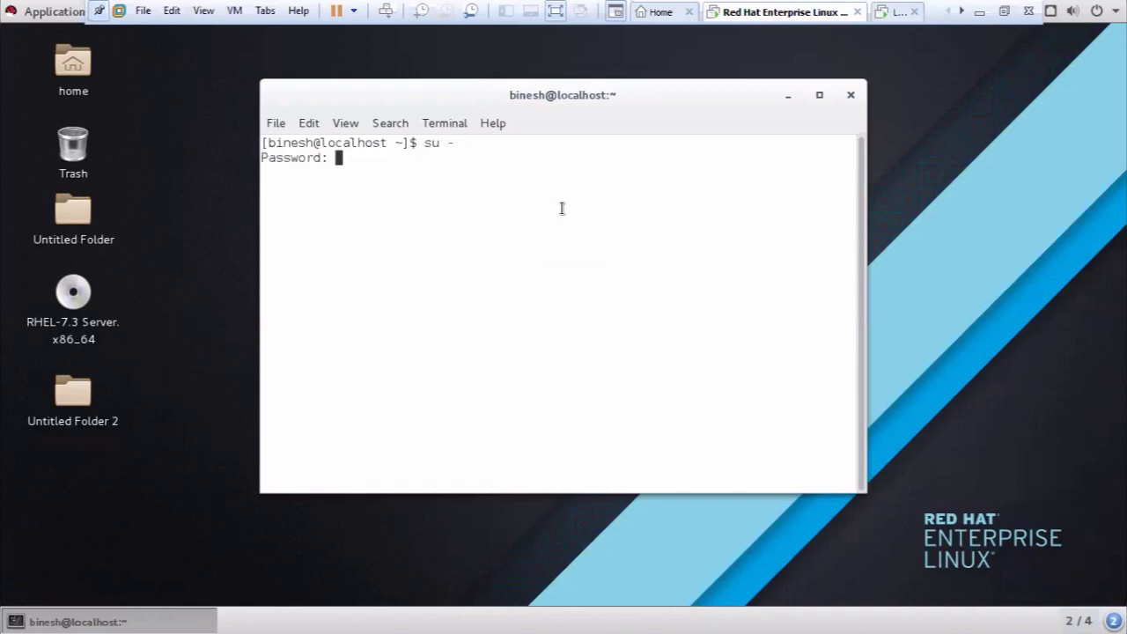
{"action": "key", "text": "Return"}
Clear the terminal output with clear and maximize the terminal window
{"action": "type", "text": "cl"}
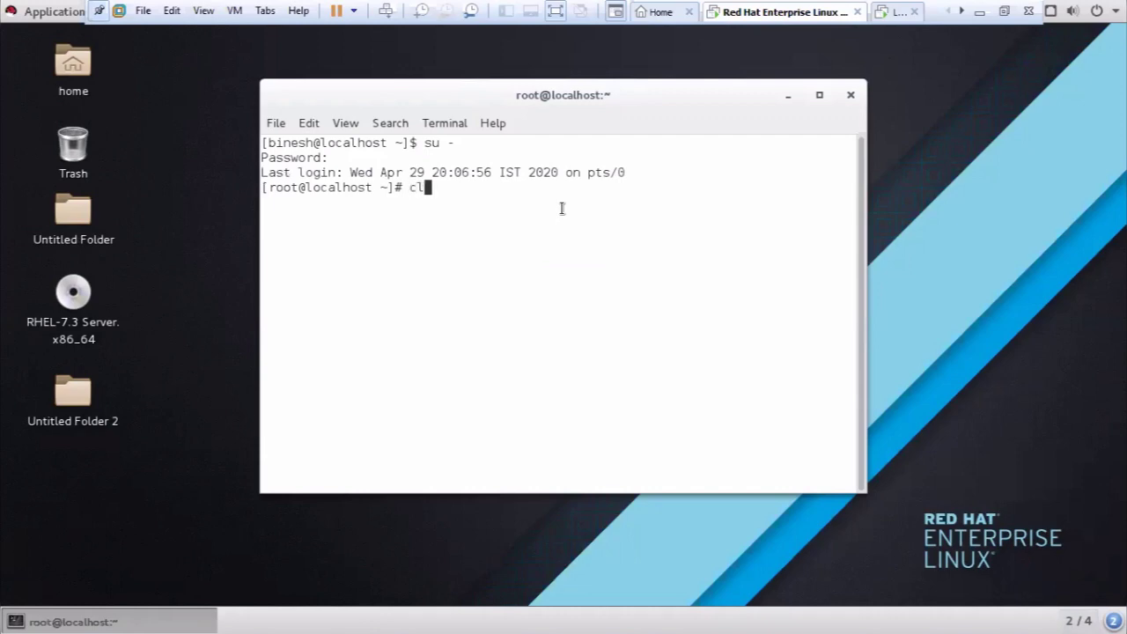
{"action": "type", "text": "ear"}
{"action": "key", "text": "Return"}
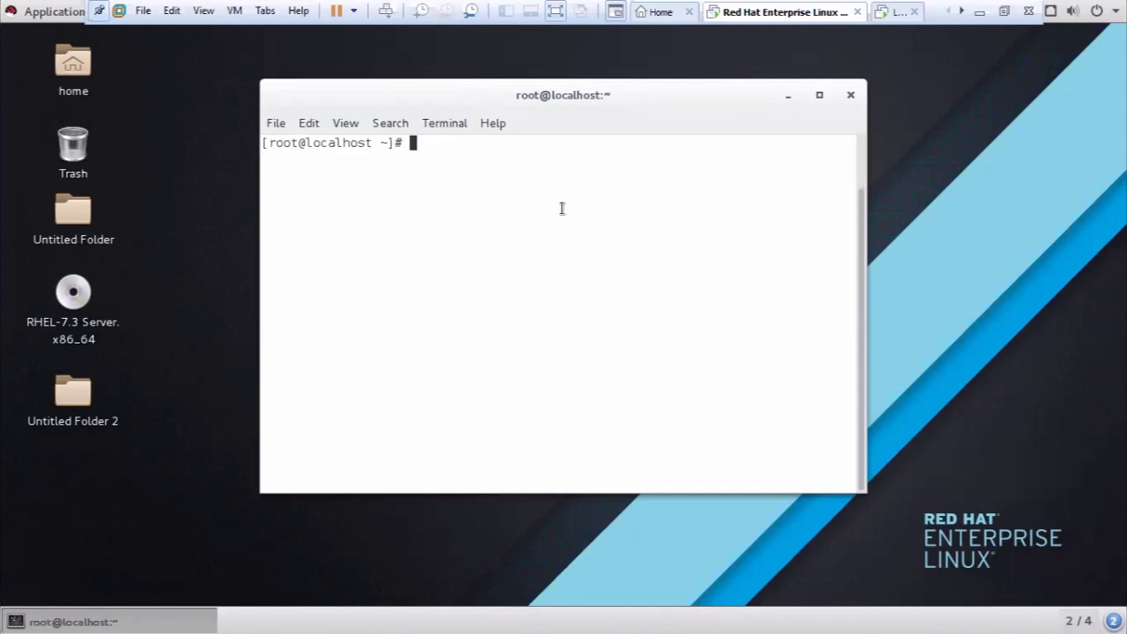
{"action": "left_click", "coordinate": [812, 101]}
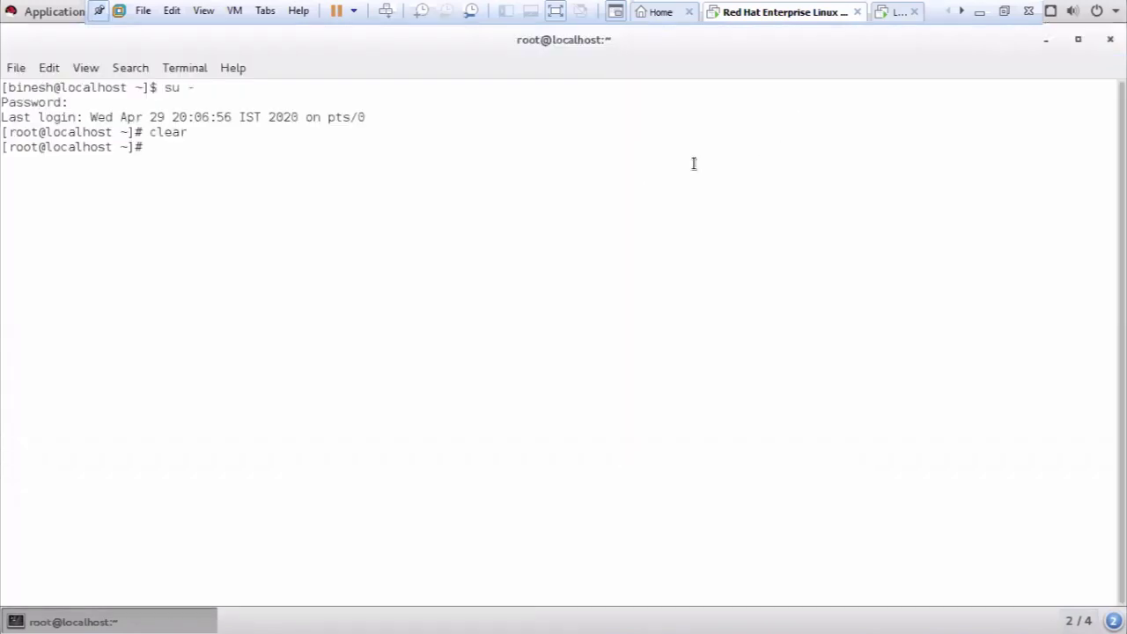
Open four additional terminal tabs in the Workspace 2 window and return to the root tab
{"action": "key", "text": "ctrl+shift+t"}
{"action": "key", "text": "ctrl+shift+t"}
{"action": "key", "text": "ctrl+shift+t"}
{"action": "key", "text": "ctrl+shift+t"}
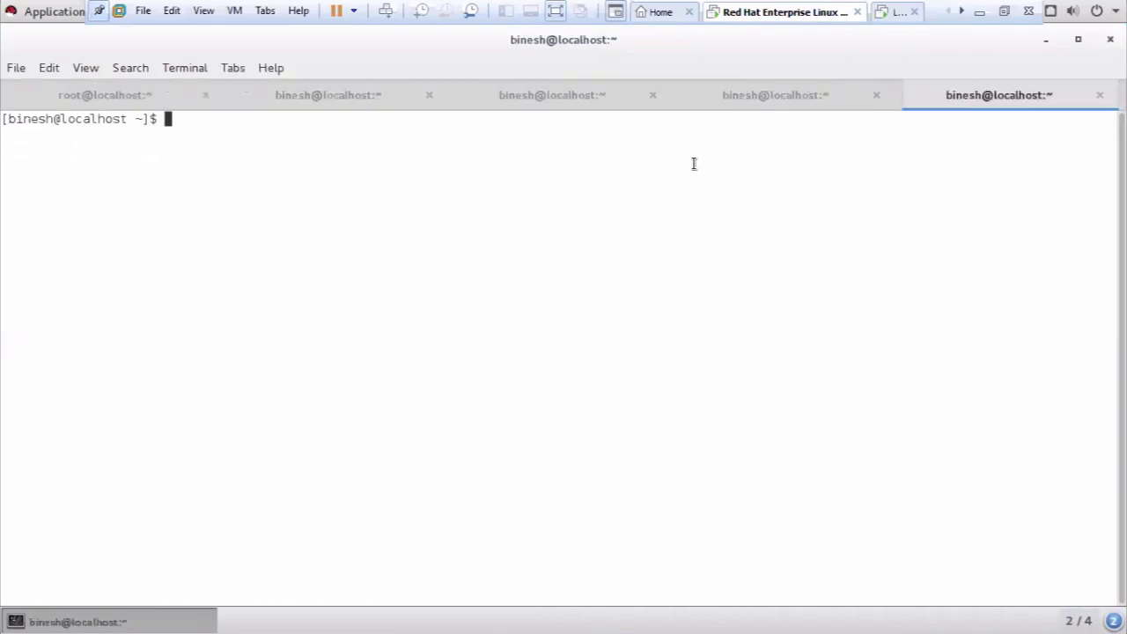
{"action": "left_click", "coordinate": [145, 99]}
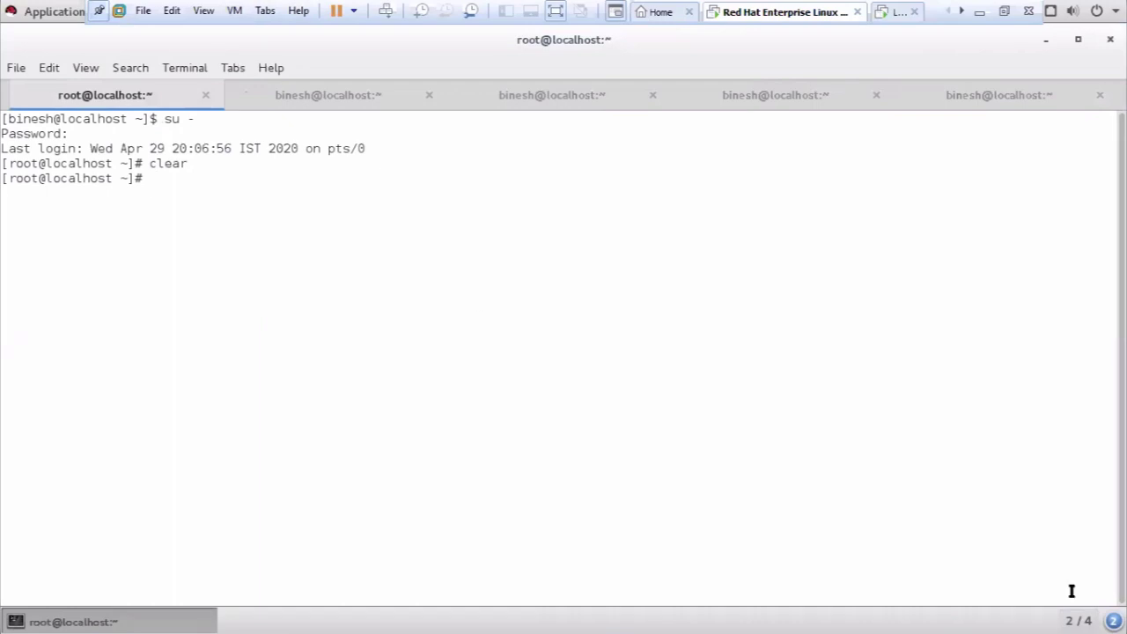
Switch to the empty Workspace 3, and from there back to Workspace 1
{"action": "left_click", "coordinate": [1076, 619]}
{"action": "left_click", "coordinate": [1010, 547]}
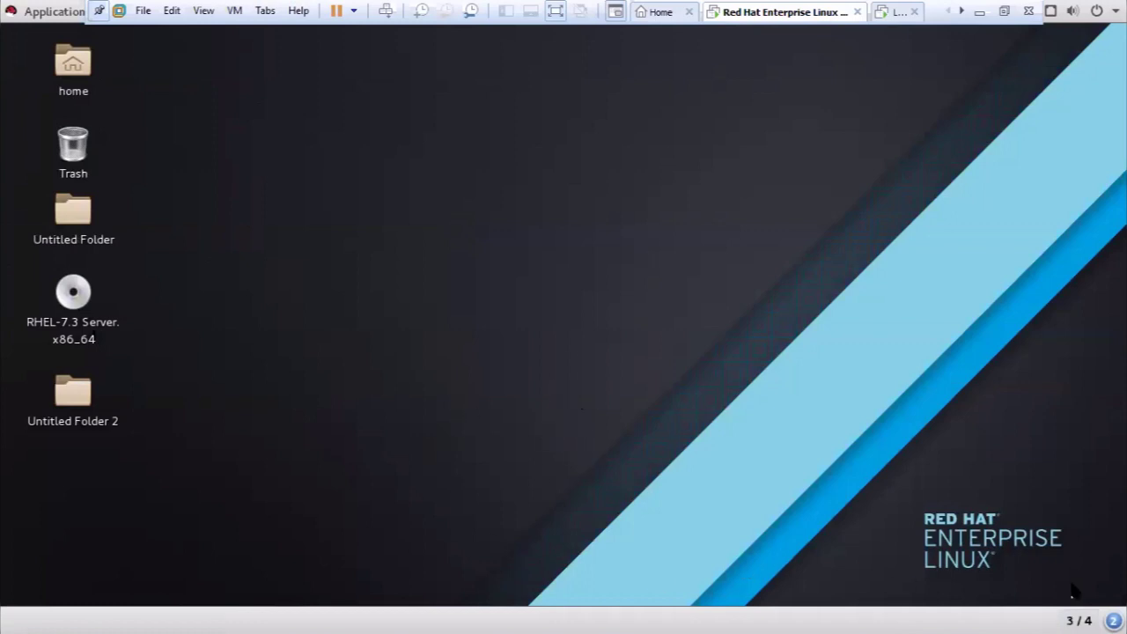
{"action": "left_click", "coordinate": [1077, 620]}
{"action": "left_click", "coordinate": [1001, 492]}
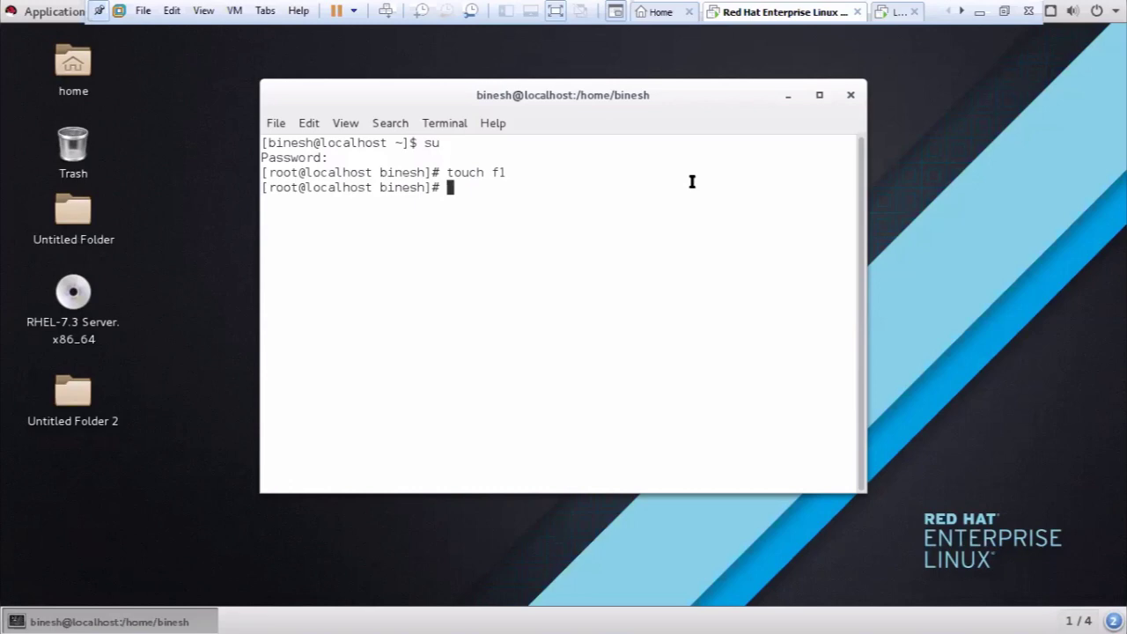
Clear the Workspace 1 terminal with clear and open seven additional terminal tabs in that window
{"action": "type", "text": "clear"}
{"action": "key", "text": "Return"}
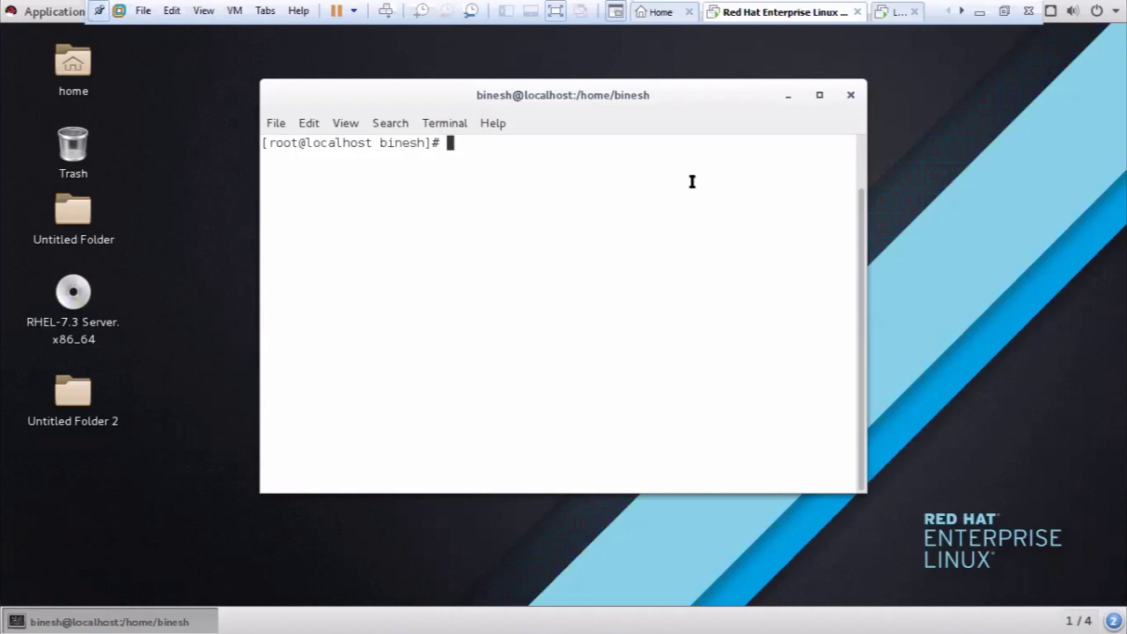
{"action": "key", "text": "ctrl+shift+t"}
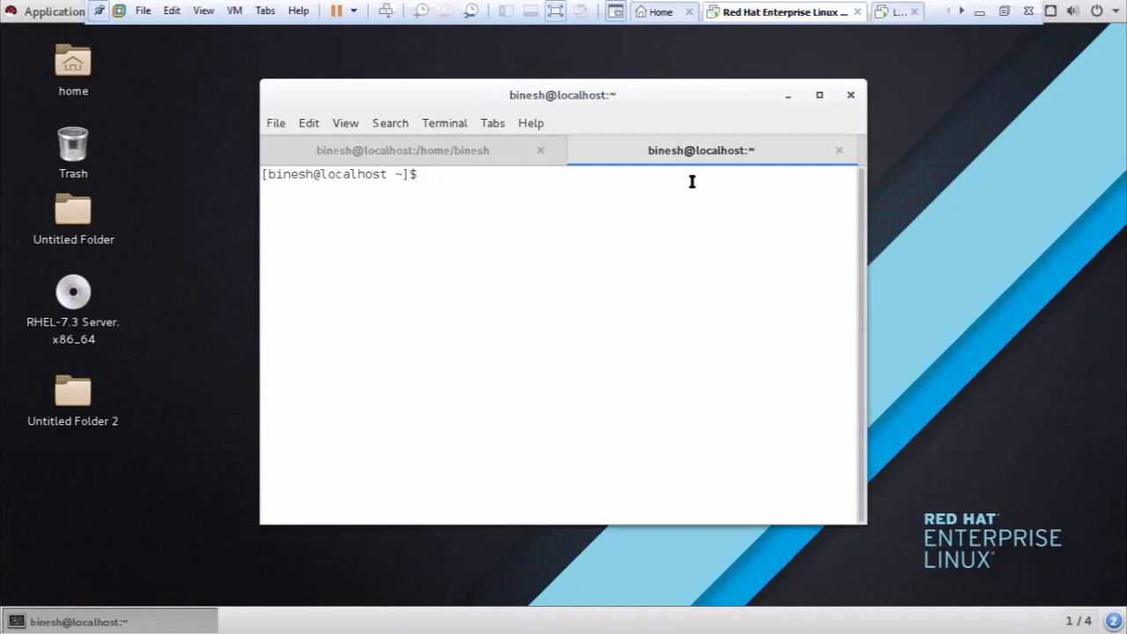
{"action": "key", "text": "ctrl+shift+t"}
{"action": "key", "text": "ctrl+shift+t"}
{"action": "key", "text": "ctrl+shift+t"}
{"action": "key", "text": "ctrl+shift+t"}
{"action": "key", "text": "ctrl+shift+t"}
{"action": "key", "text": "ctrl+shift+t"}
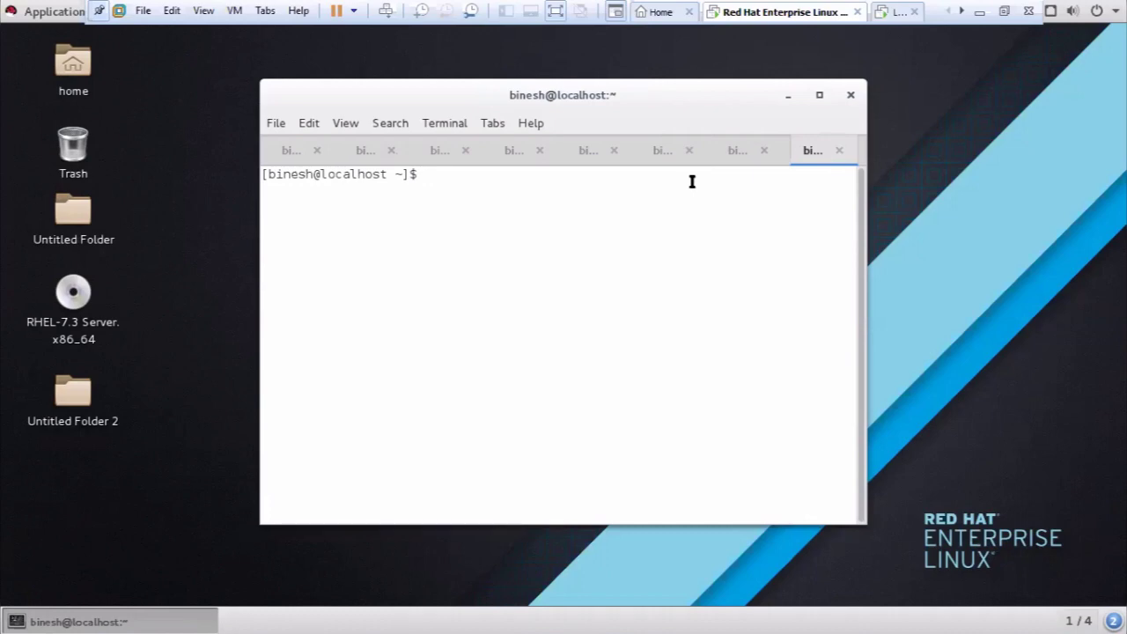
Try the command mkdirgame in the last tab, and start a root login shell with su -, entering the root password
{"action": "type", "text": "mkdirgame"}
{"action": "key", "text": "Return"}
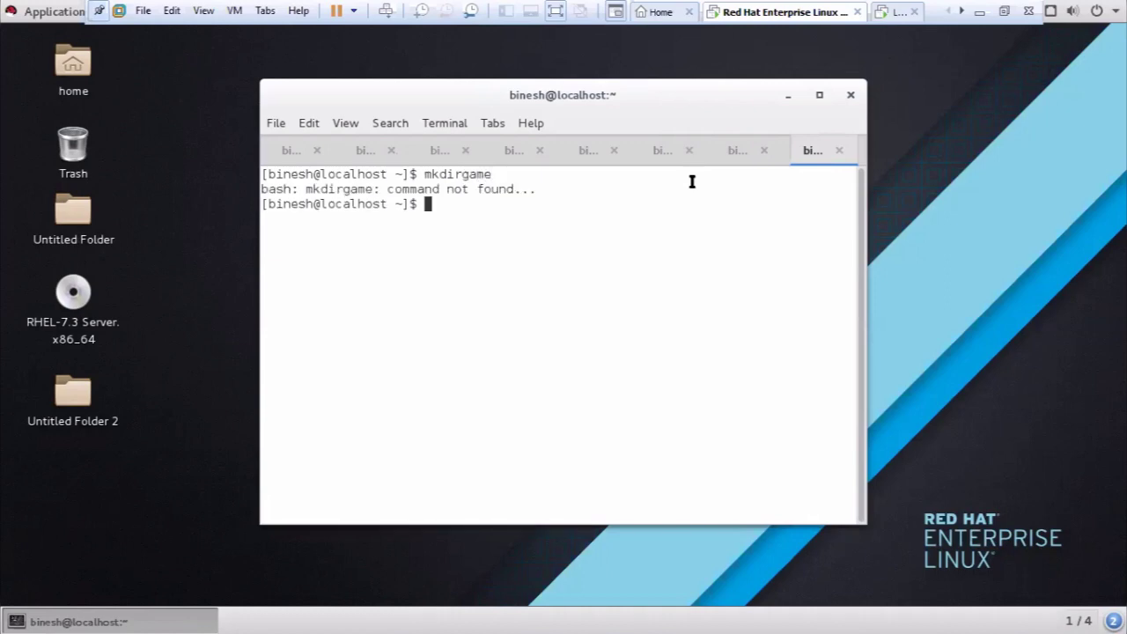
{"action": "type", "text": "su -"}
{"action": "key", "text": "Return"}
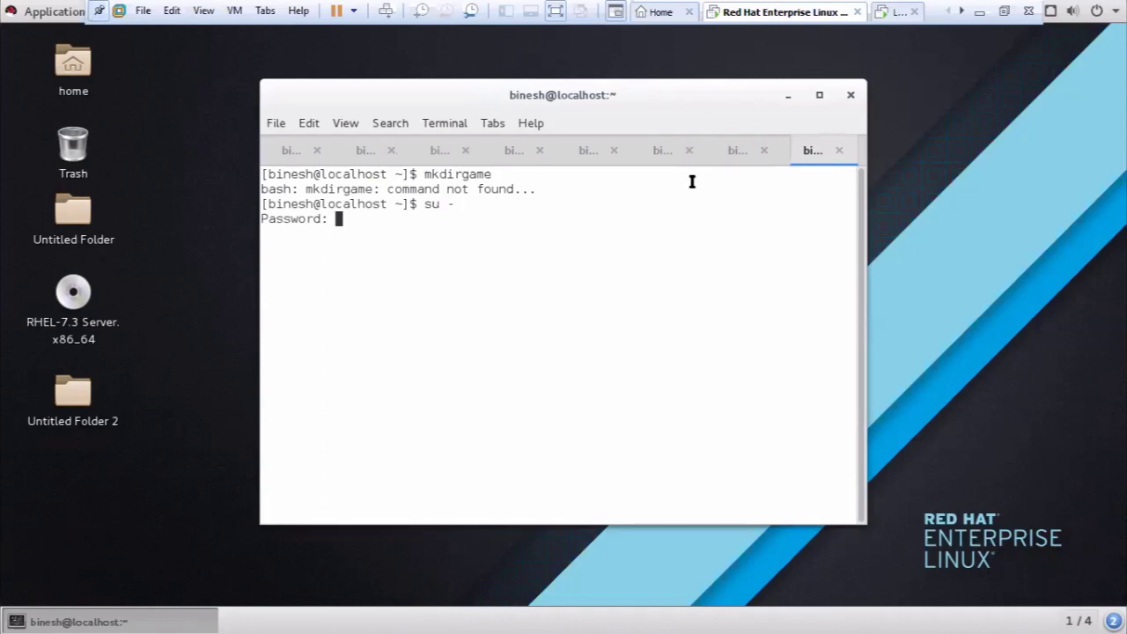
{"action": "key", "text": "Return"}
Create a directory named game in root's home directory with mkdir
{"action": "type", "text": "mkdir"}
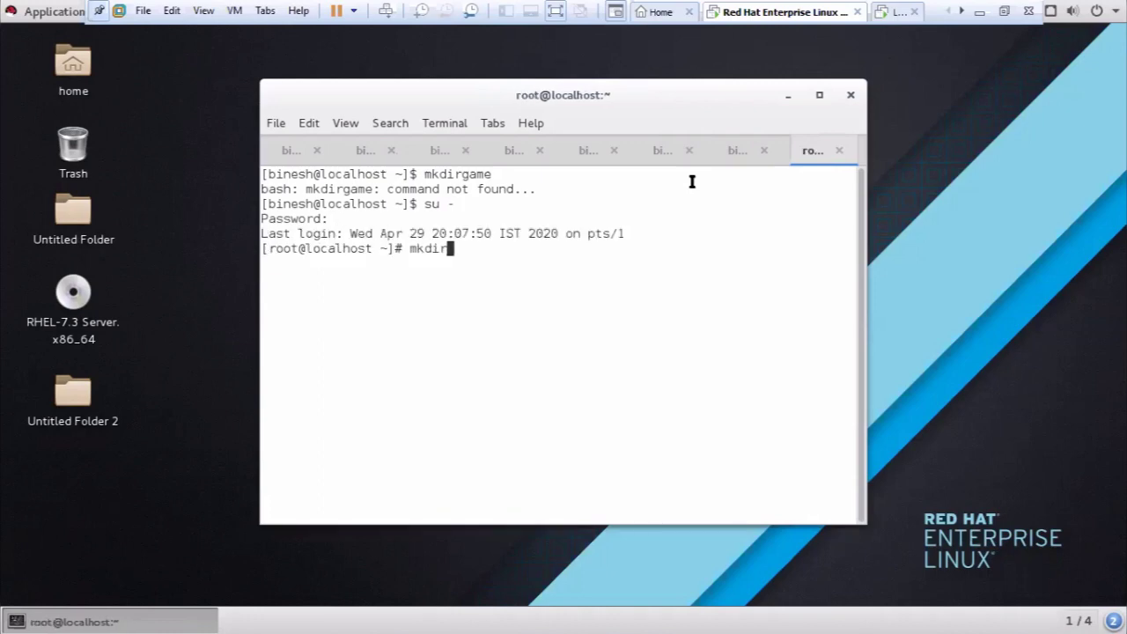
{"action": "type", "text": " game"}
{"action": "key", "text": "Return"}
List root's home directory with ls and highlight the game entry in the output
{"action": "type", "text": "ls"}
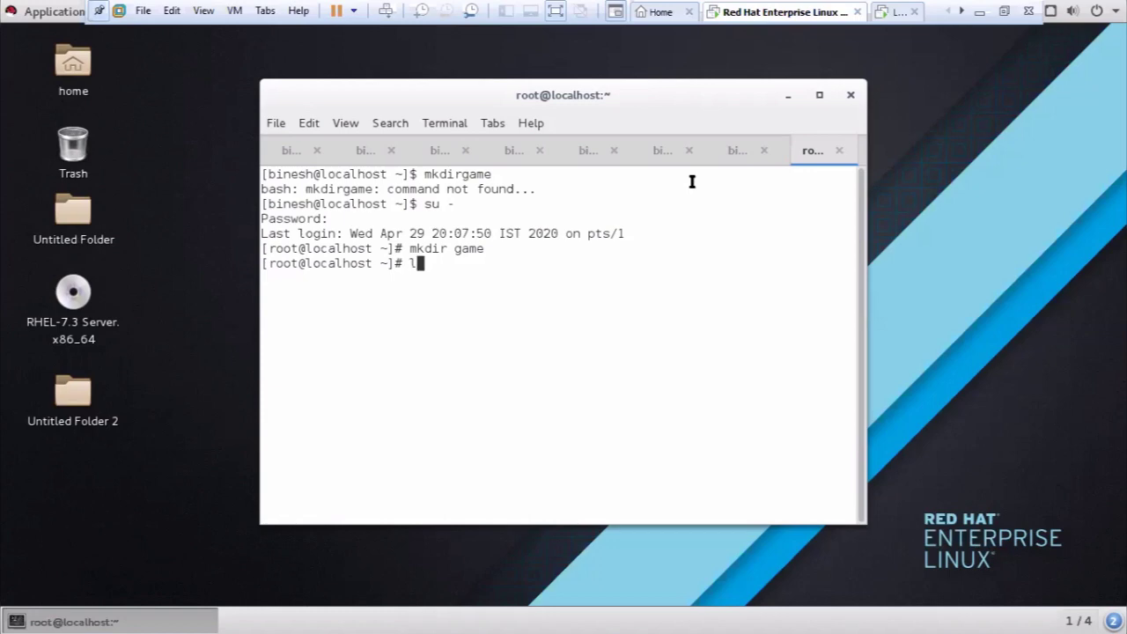
{"action": "key", "text": "Return"}
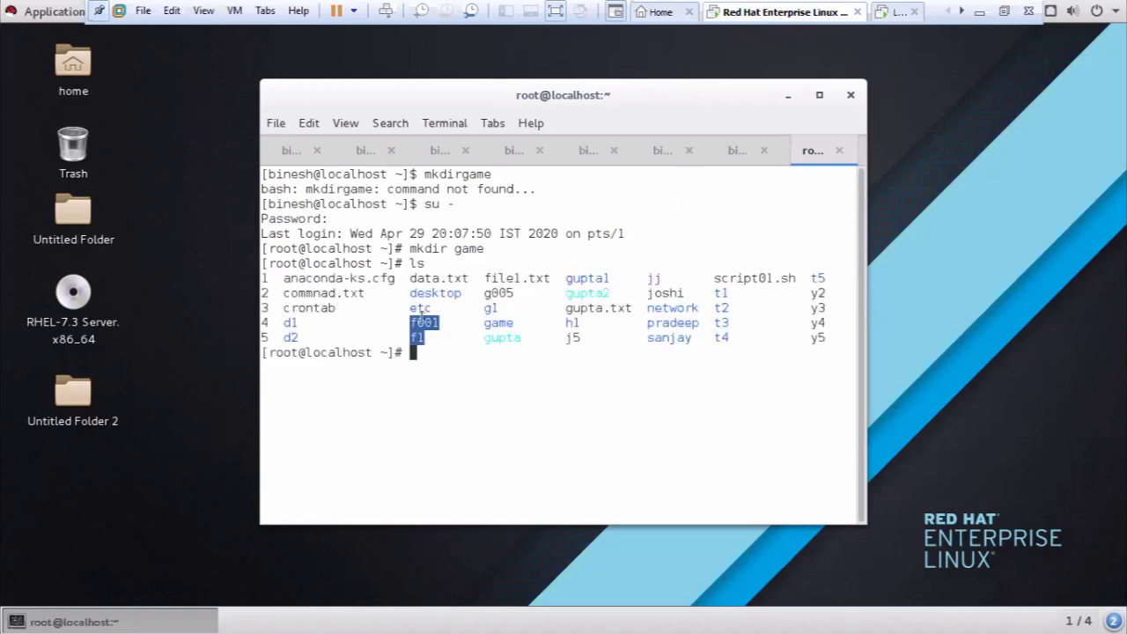
{"action": "triple_click", "coordinate": [514, 322]}
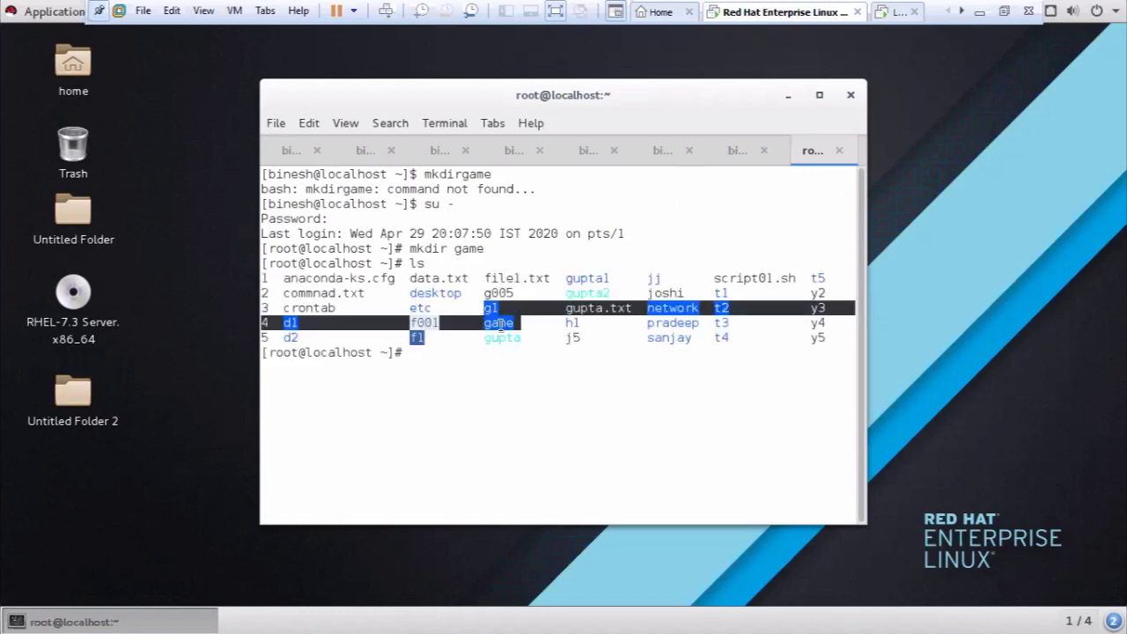
{"action": "left_click", "coordinate": [510, 319]}
{"action": "double_click", "coordinate": [510, 320]}
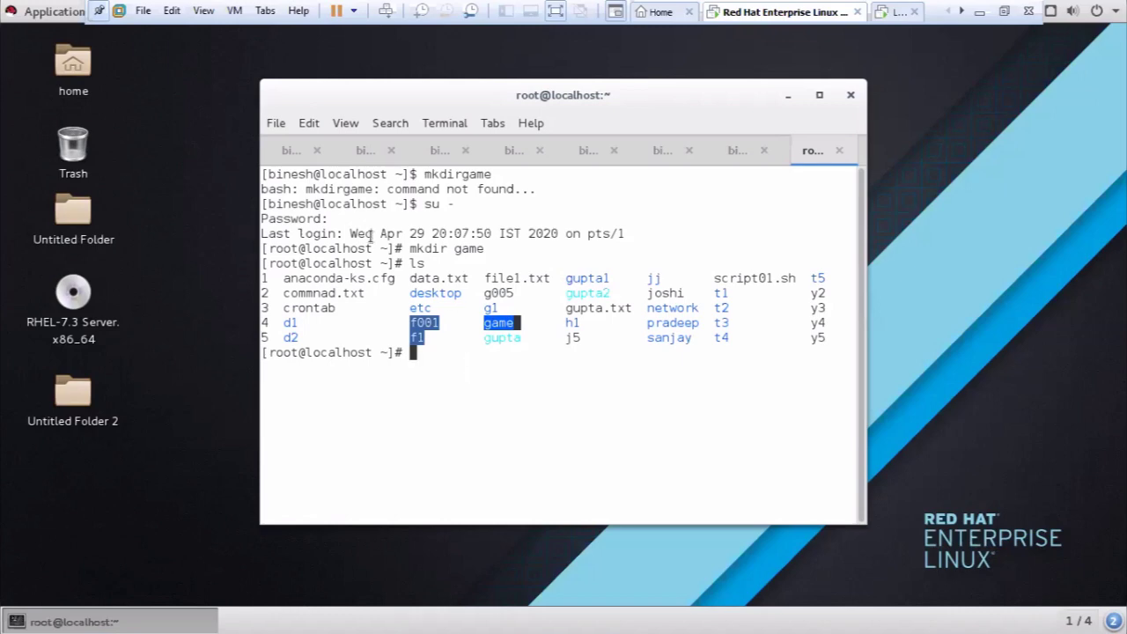
Go to the first terminal tab and run touch f1 there
{"action": "left_click", "coordinate": [280, 152]}
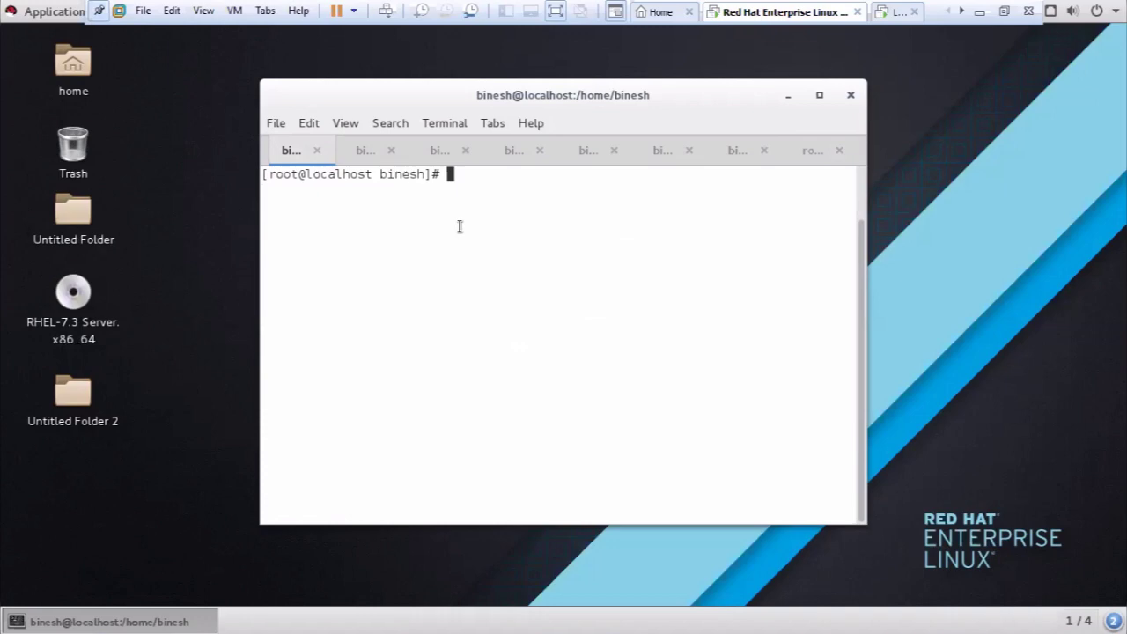
{"action": "type", "text": "touch "}
{"action": "type", "text": "gt"}
{"action": "key", "text": "BackSpace"}
{"action": "key", "text": "BackSpace"}
{"action": "type", "text": "f1"}
{"action": "key", "text": "Return"}
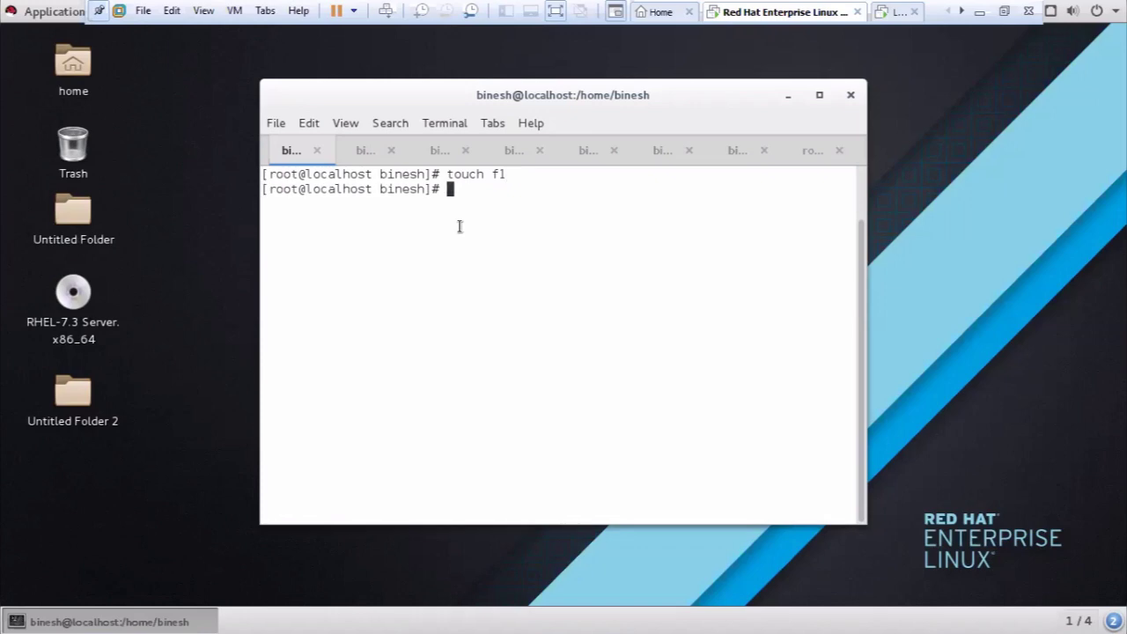
List the current directory with ls and point out the f1 entry in the output
{"action": "type", "text": "ls"}
{"action": "key", "text": "Return"}
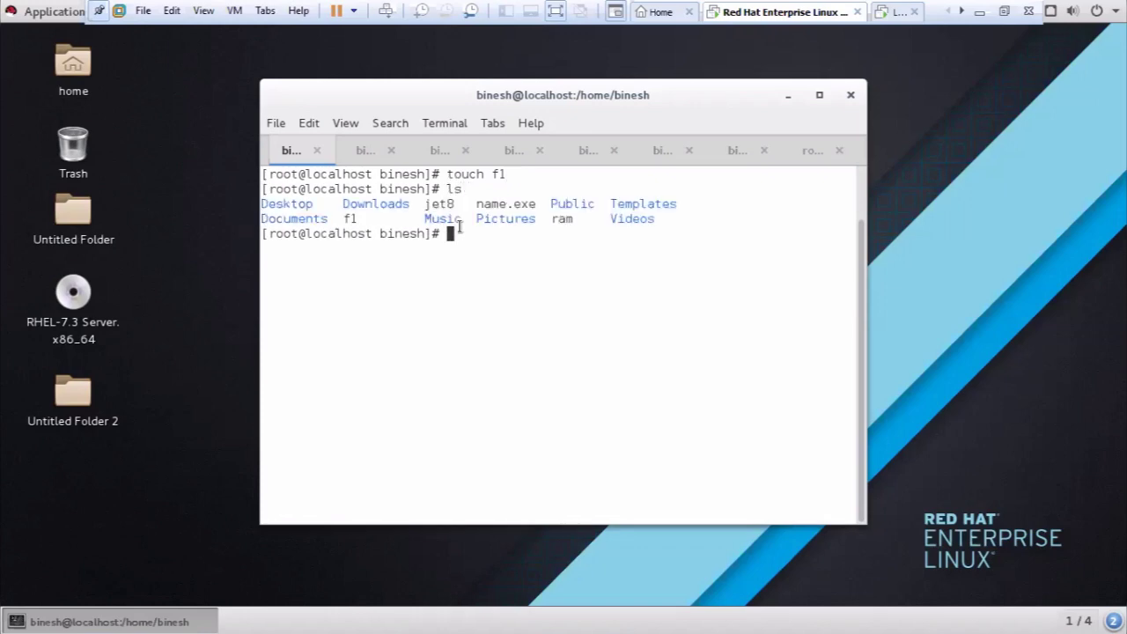
{"action": "double_click", "coordinate": [350, 219]}
{"action": "left_click", "coordinate": [344, 225]}
Create an empty file named file1.txt with touch and list the directory contents with ls
{"action": "type", "text": "touch file1.txt"}
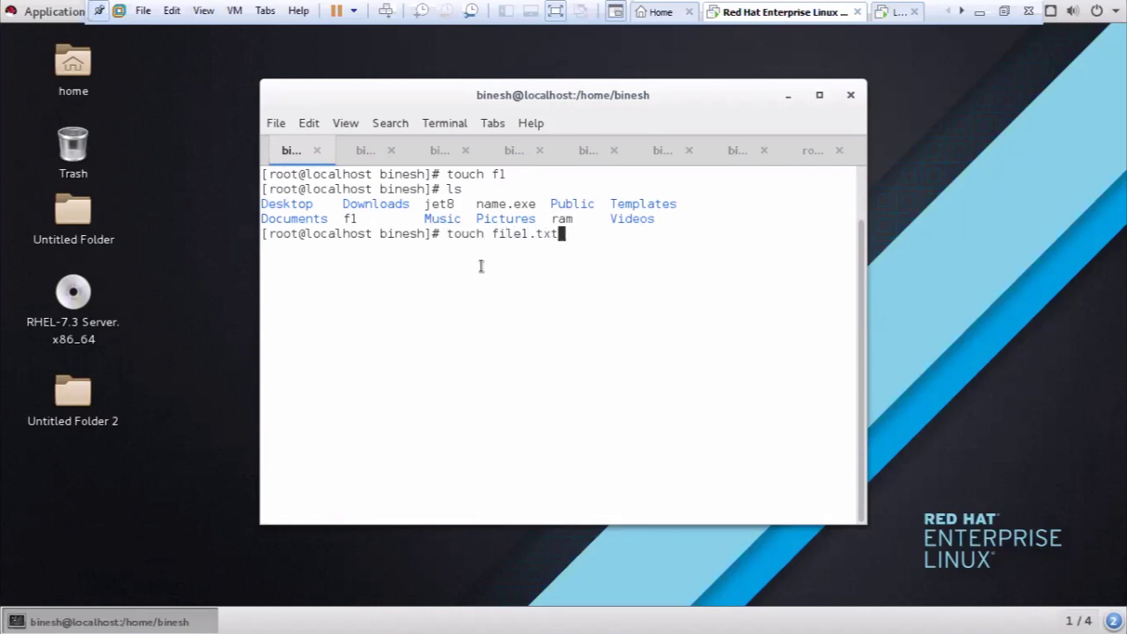
{"action": "key", "text": "Return"}
{"action": "type", "text": "ls"}
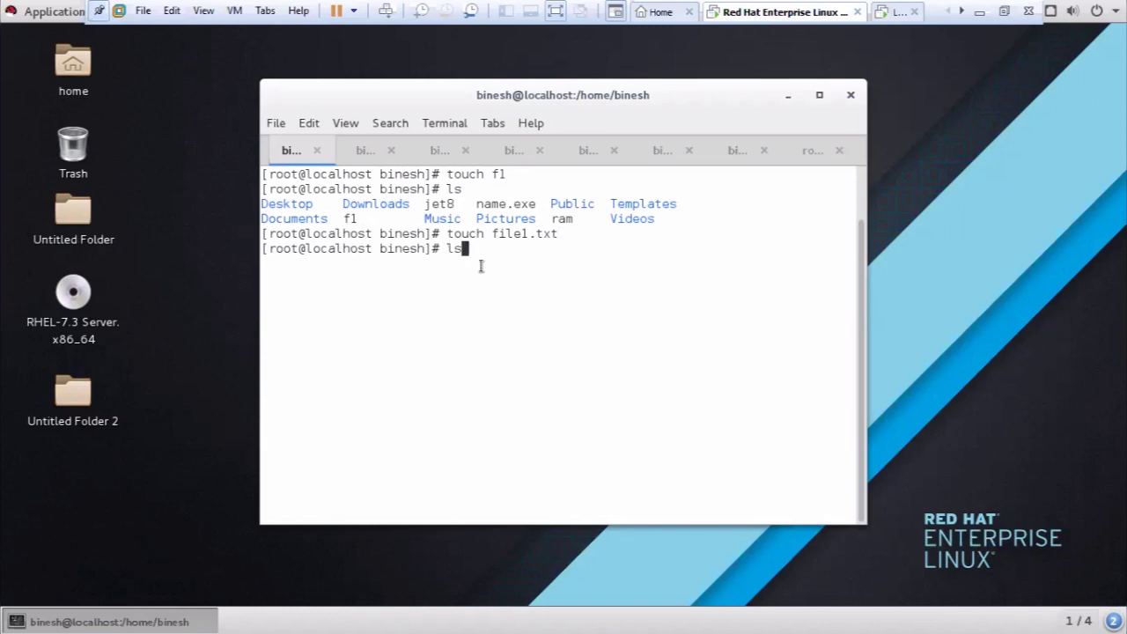
{"action": "key", "text": "Return"}
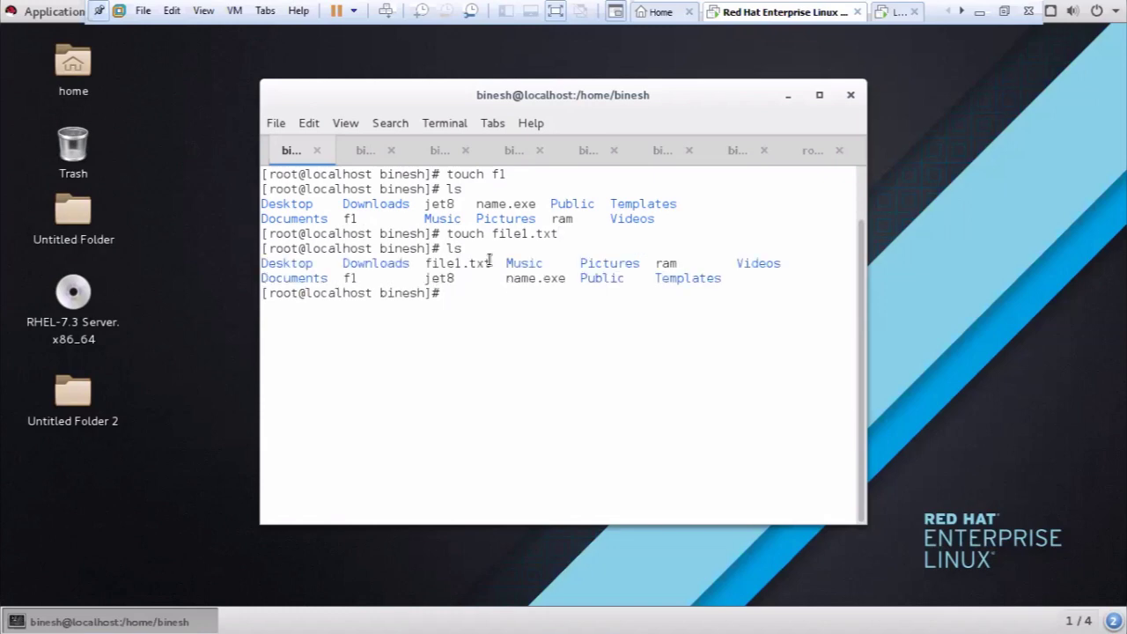
Highlight the name file1.txt in the latest directory listing
{"action": "left_click_drag", "start_coordinate": [498, 264], "coordinate": [416, 263]}
{"action": "left_click", "coordinate": [416, 263]}
{"action": "left_click_drag", "start_coordinate": [498, 263], "coordinate": [425, 263]}
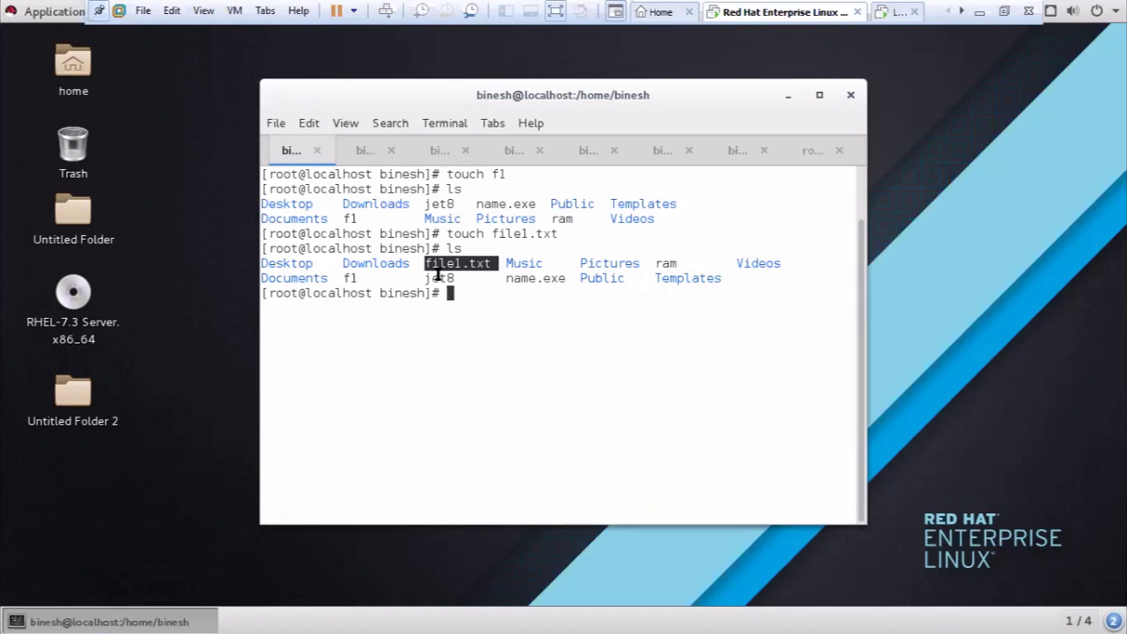
Maximize the terminal window on Workspace 1 and clear its output with clear
{"action": "left_click", "coordinate": [815, 99]}
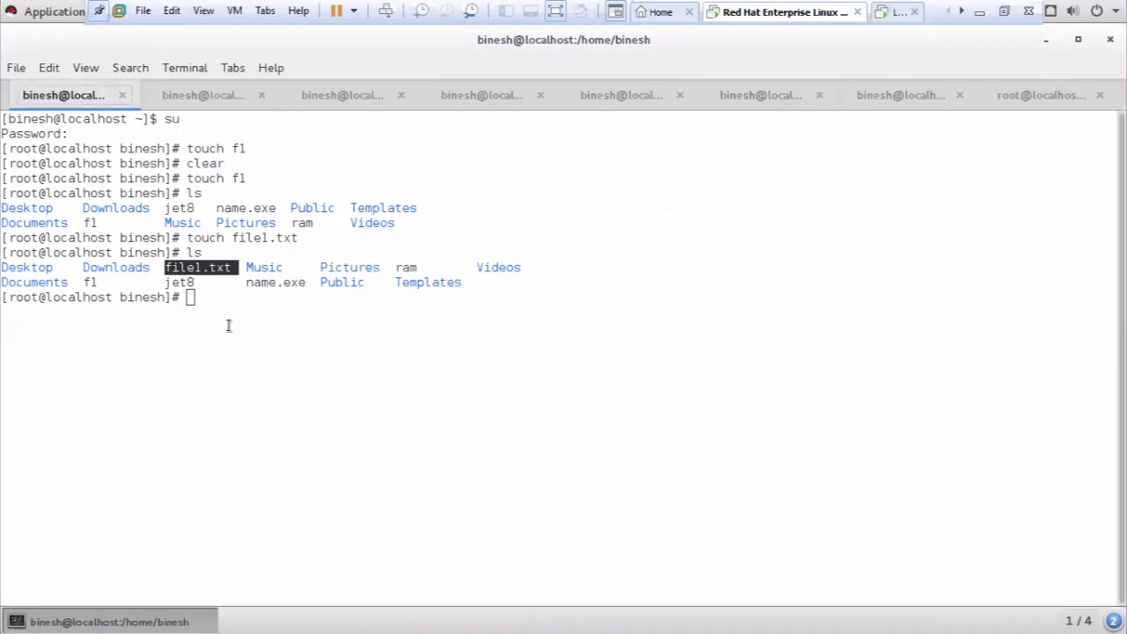
{"action": "left_click", "coordinate": [203, 297]}
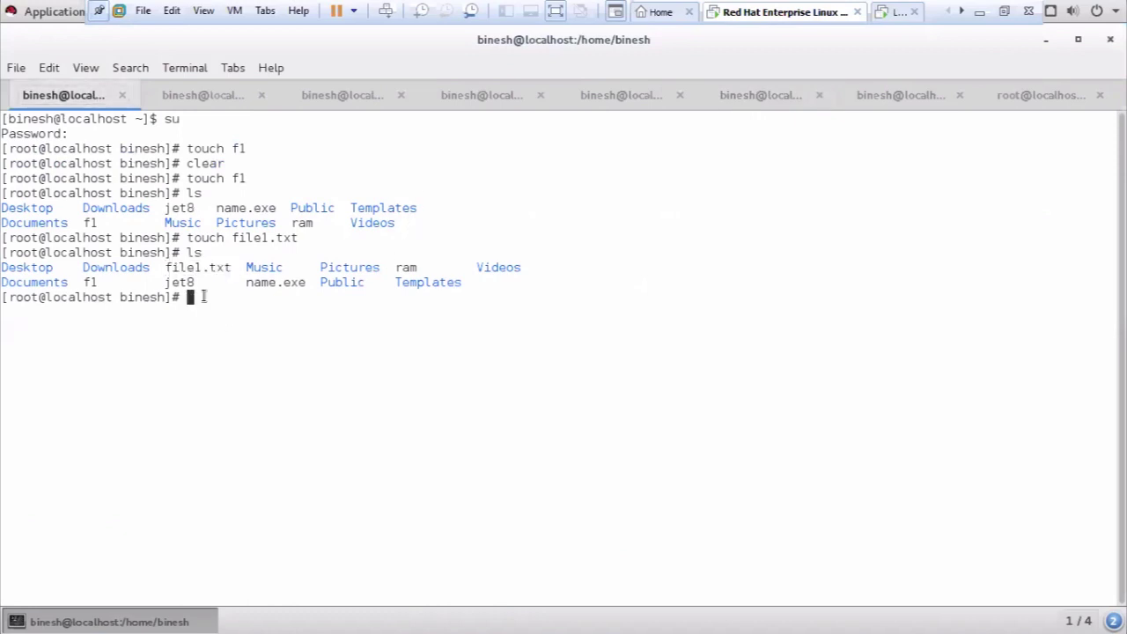
{"action": "type", "text": "clear"}
{"action": "key", "text": "Return"}
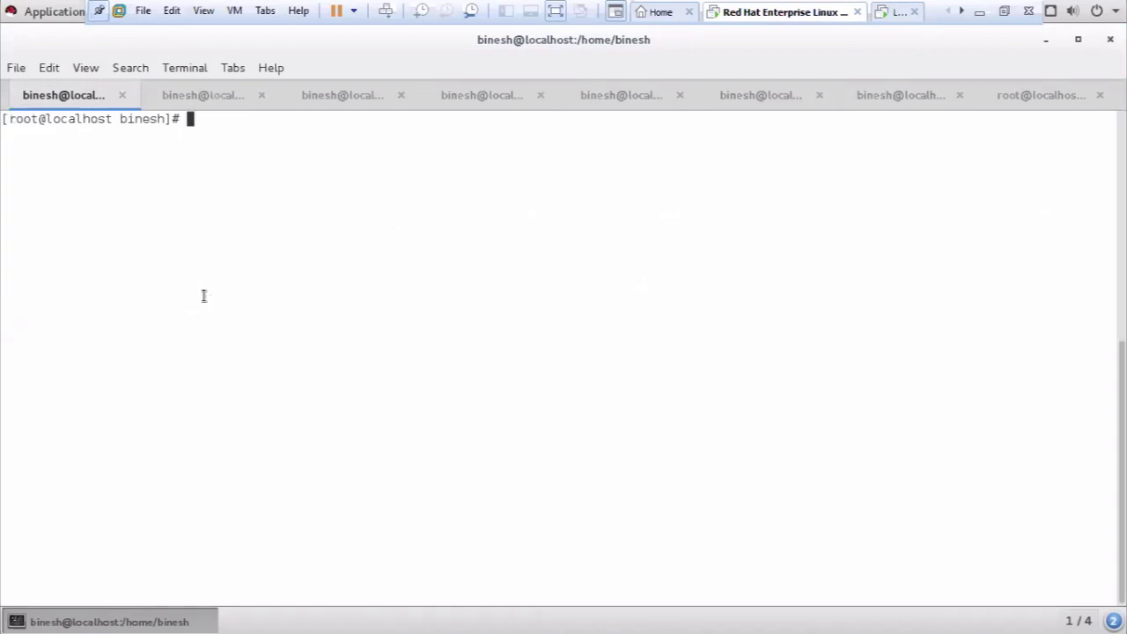
Zoom the terminal text in by two levels and back out to well below the normal size
{"action": "key", "text": "ctrl+plus"}
{"action": "key", "text": "ctrl+plus"}
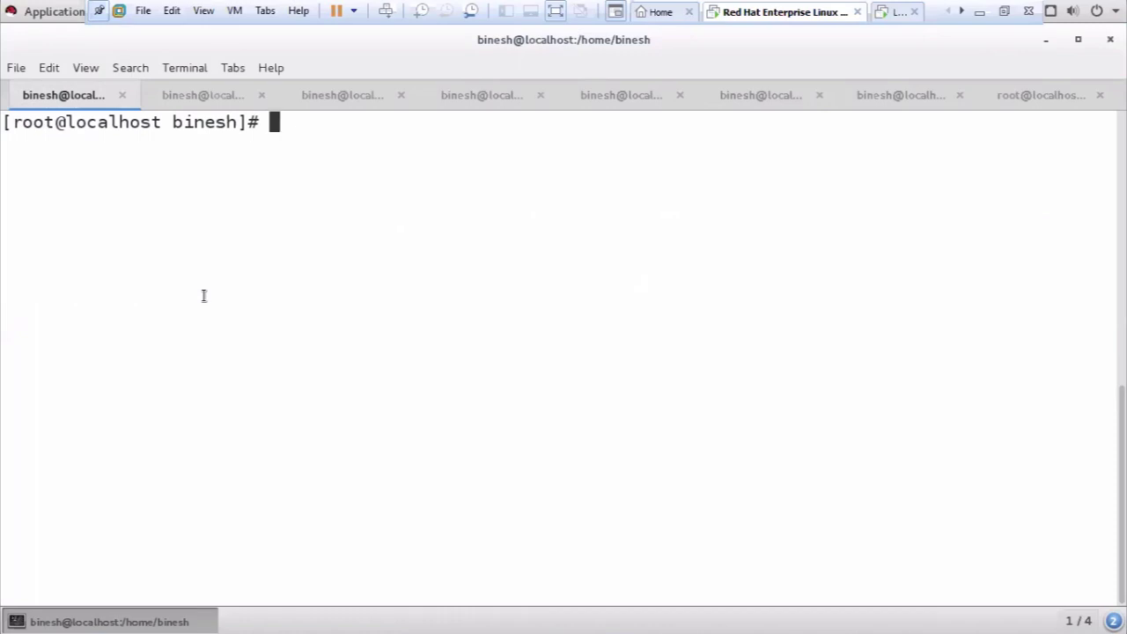
{"action": "key", "text": "ctrl+minus"}
{"action": "key", "text": "ctrl+minus"}
{"action": "key", "text": "ctrl+minus"}
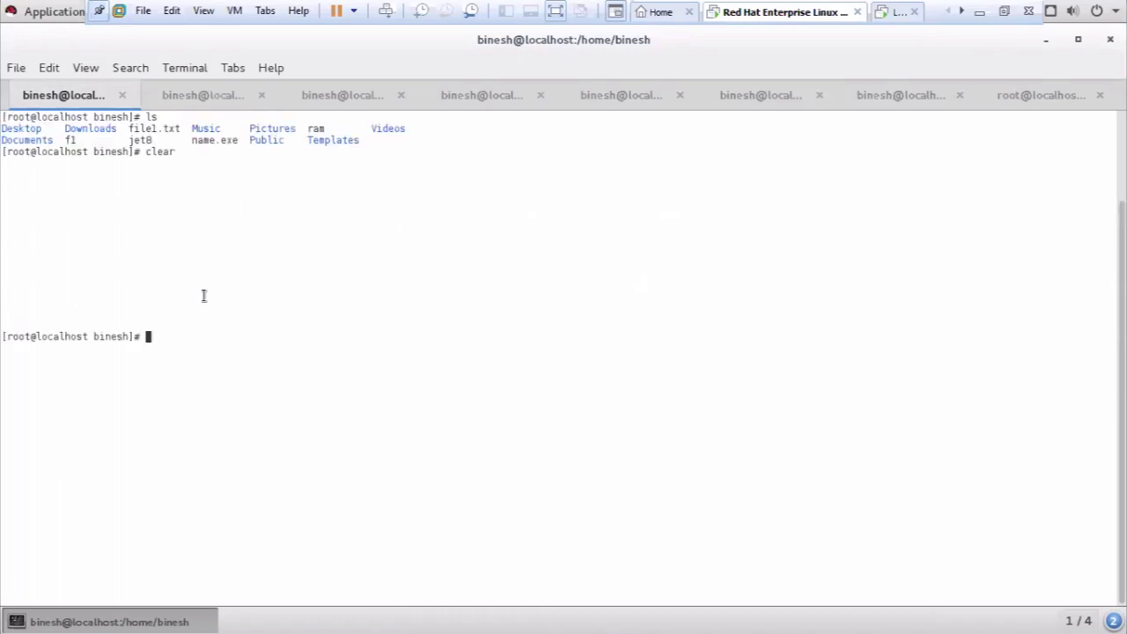
{"action": "key", "text": "ctrl+minus"}
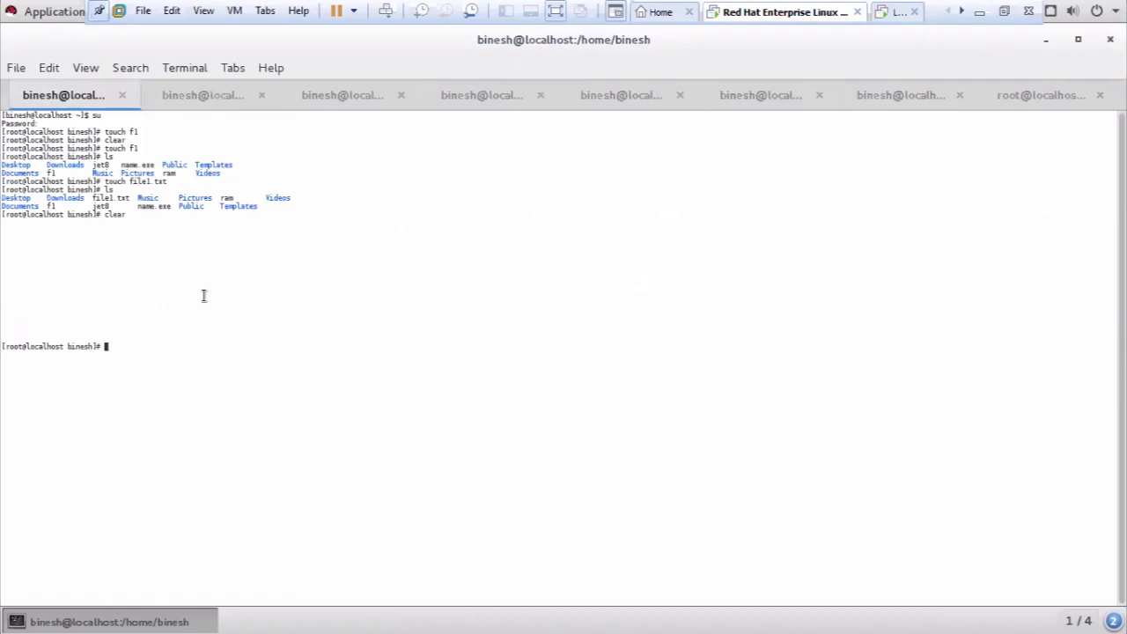
Zoom the terminal text in to slightly above the normal size and clear the output with clear
{"action": "key", "text": "ctrl+plus"}
{"action": "key", "text": "ctrl+plus"}
{"action": "key", "text": "ctrl+plus"}
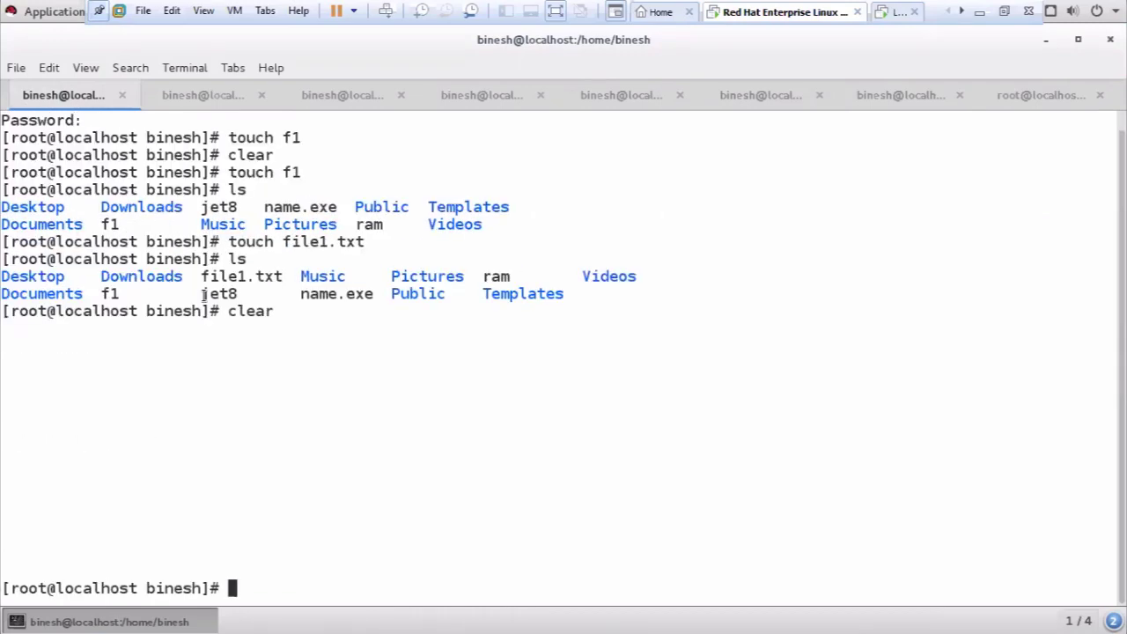
{"action": "type", "text": "clear"}
{"action": "key", "text": "Return"}
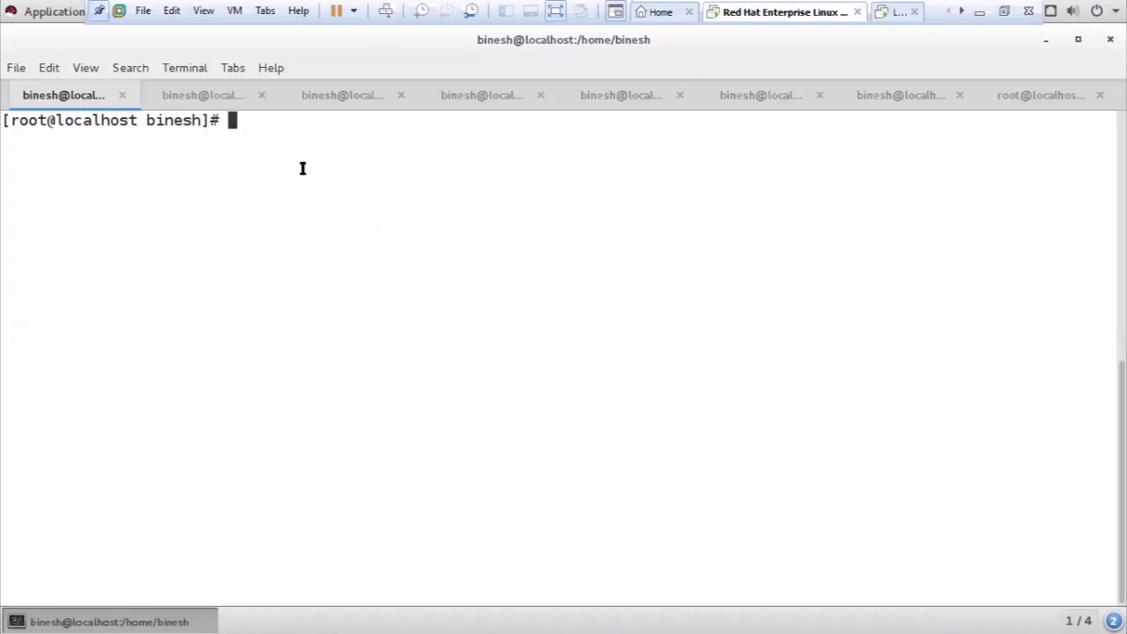
Enter the comment line "## Two Types of Terminal" at the root prompt
{"action": "type", "text": "## Twio"}
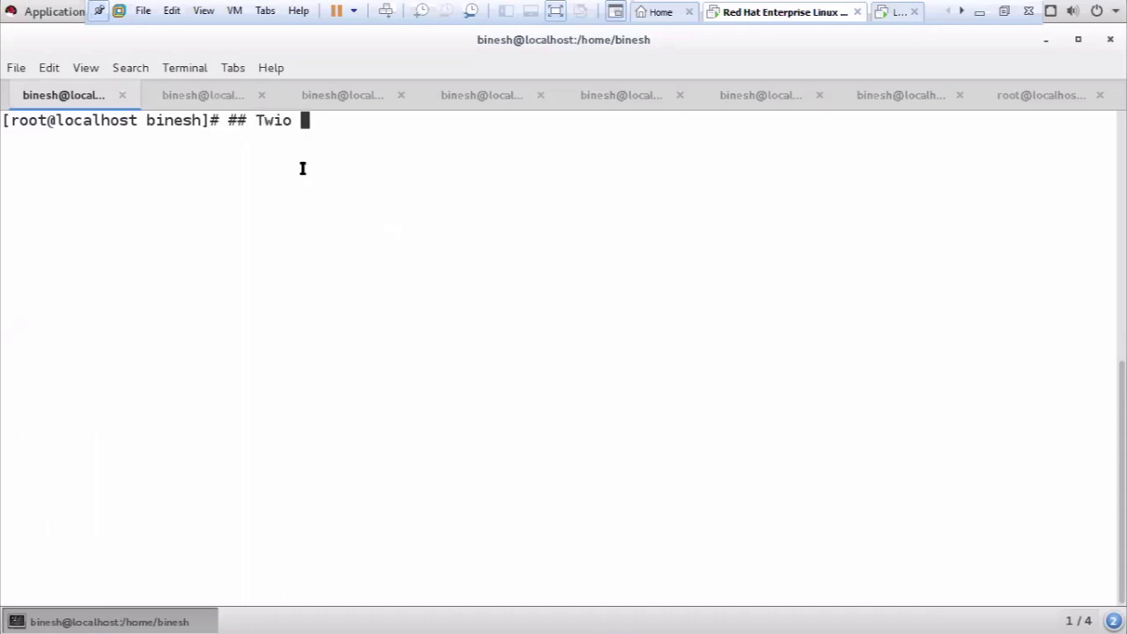
{"action": "key", "text": "BackSpace"}
{"action": "key", "text": "BackSpace"}
{"action": "key", "text": "BackSpace"}
{"action": "type", "text": "o Types"}
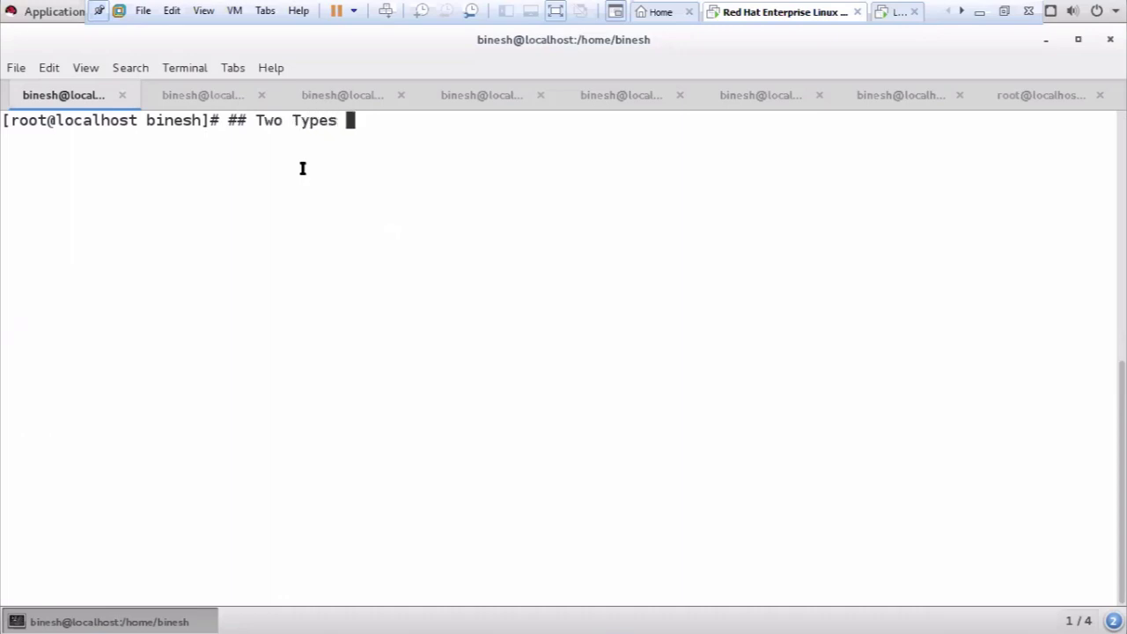
{"action": "type", "text": " of Terminal"}
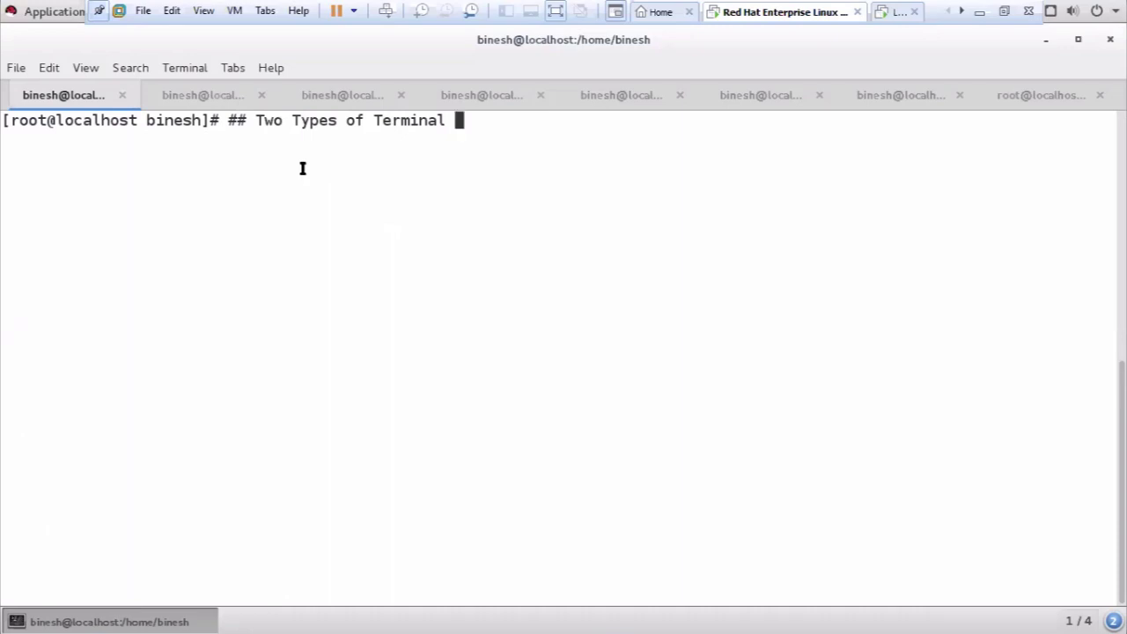
{"action": "key", "text": "Return"}
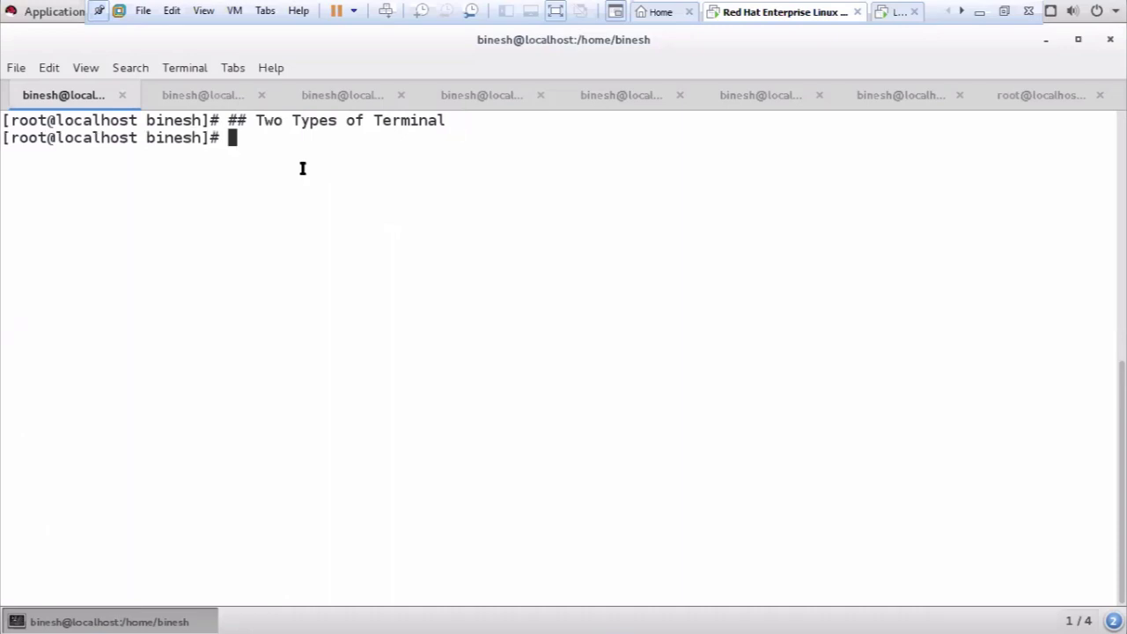
Enter the comment lines "## i . Physical terminal" and "## ii. Virtual Terminal" at the root prompt
{"action": "type", "text": "## i . Physical te"}
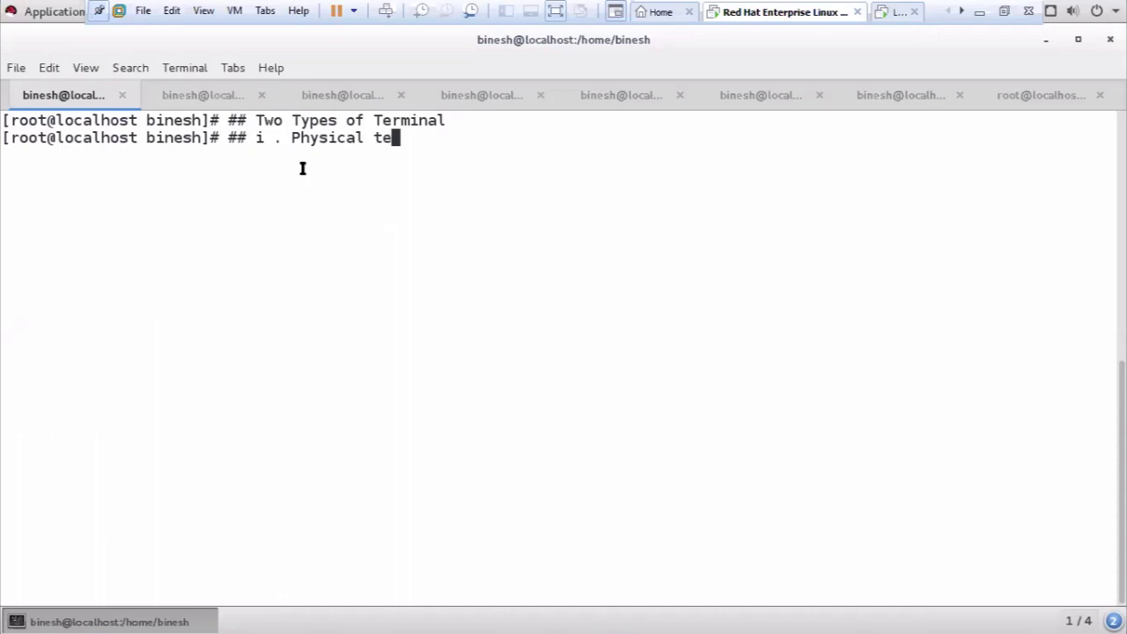
{"action": "type", "text": "rminal"}
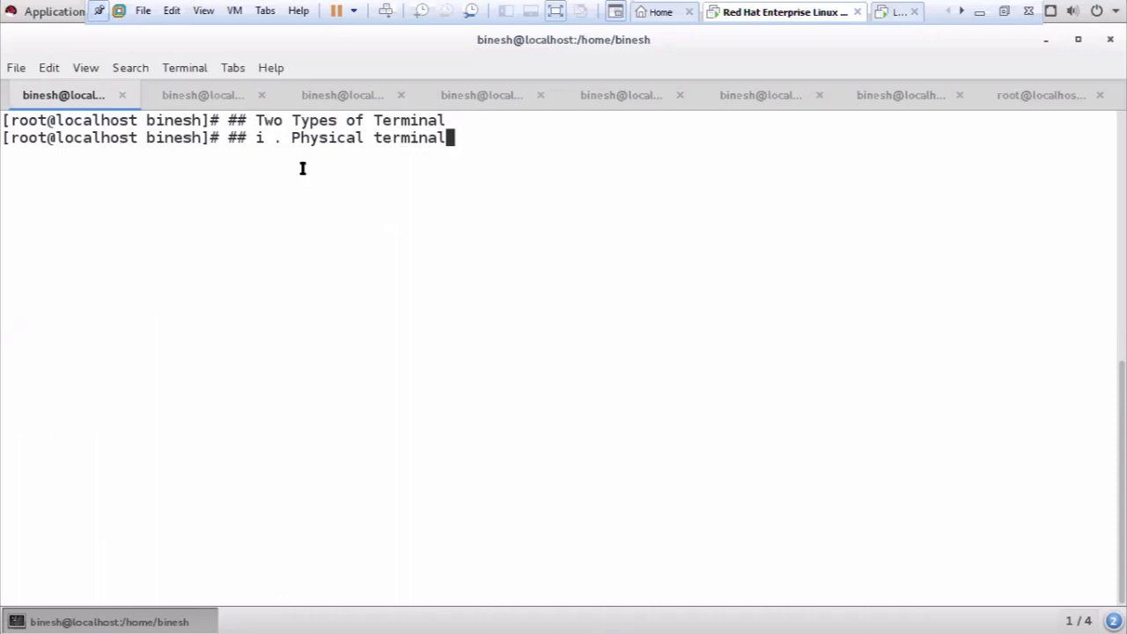
{"action": "key", "text": "Return"}
{"action": "type", "text": "#"}
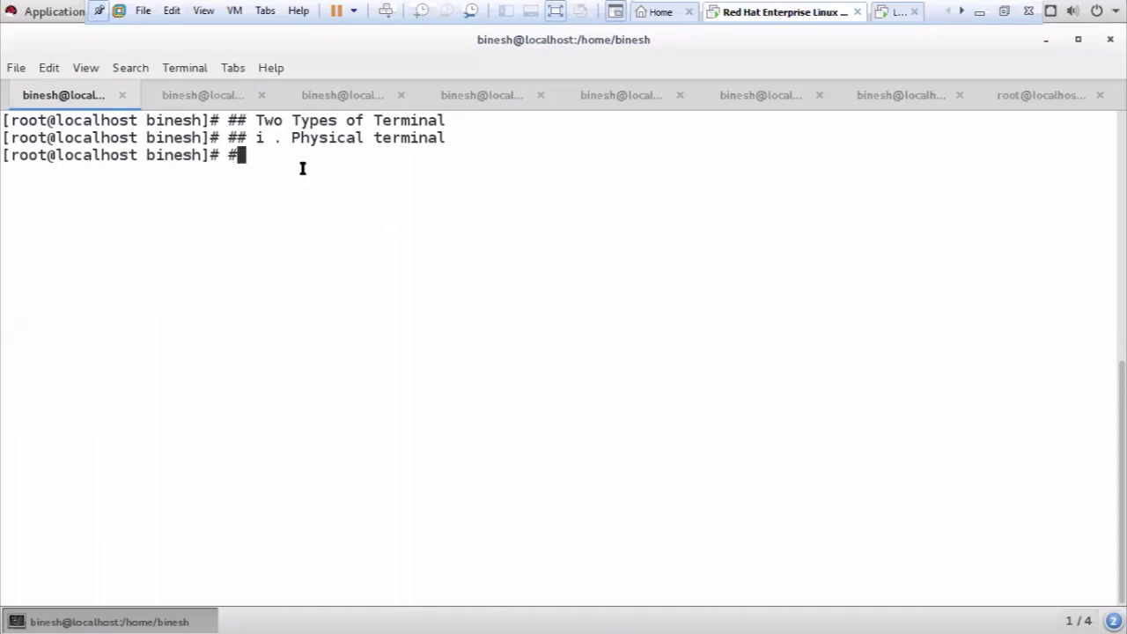
{"action": "type", "text": "# ii. Virtual "}
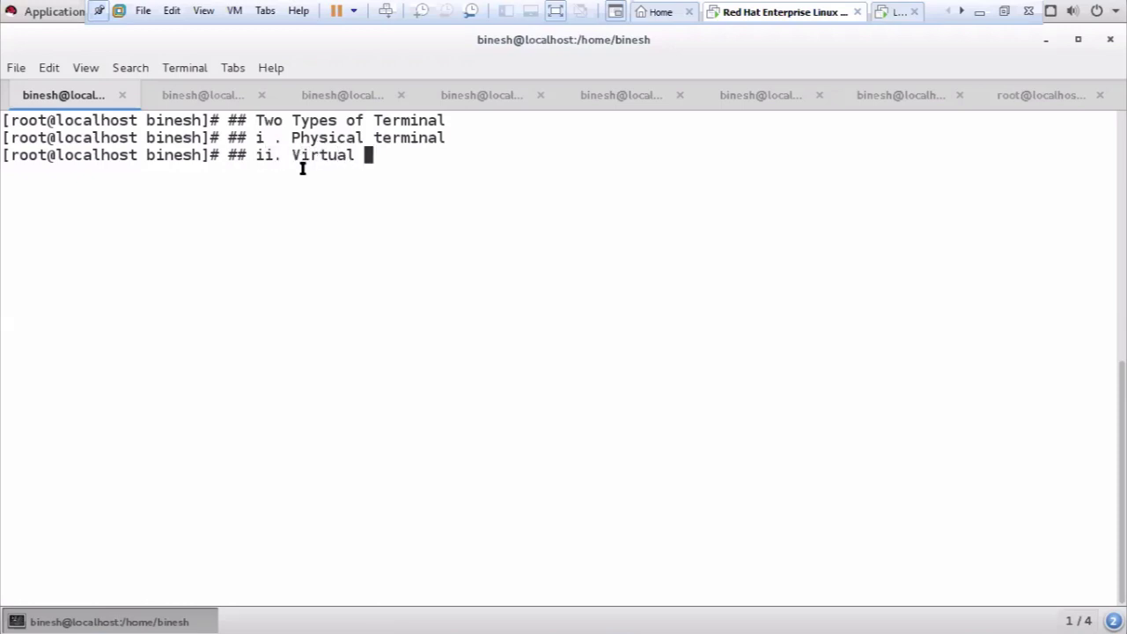
{"action": "type", "text": "Terminal"}
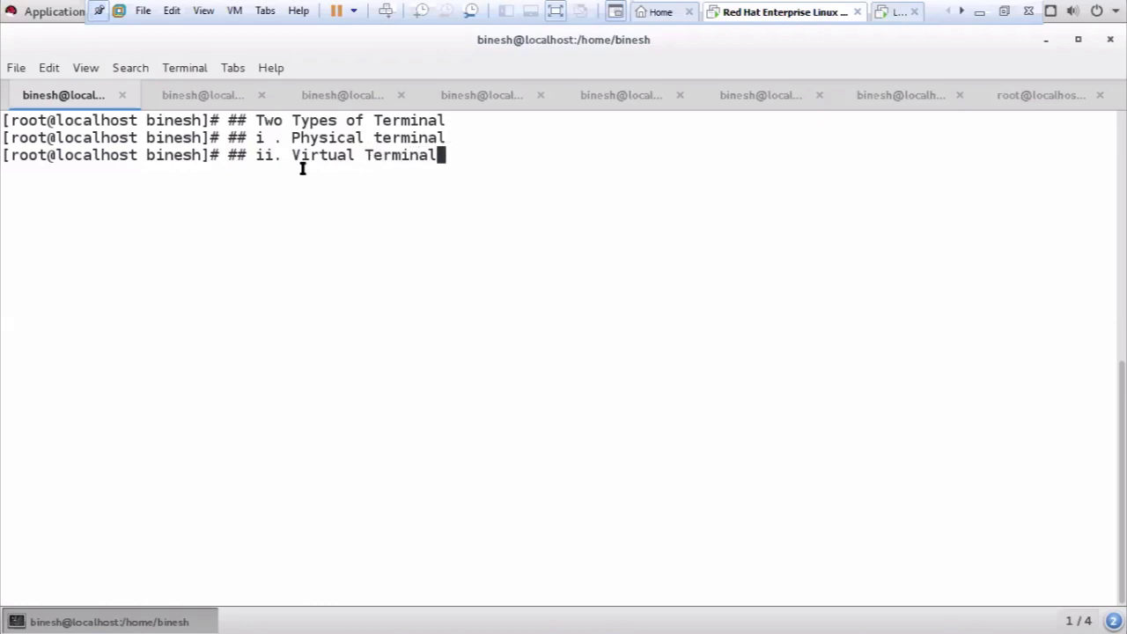
{"action": "key", "text": "Return"}
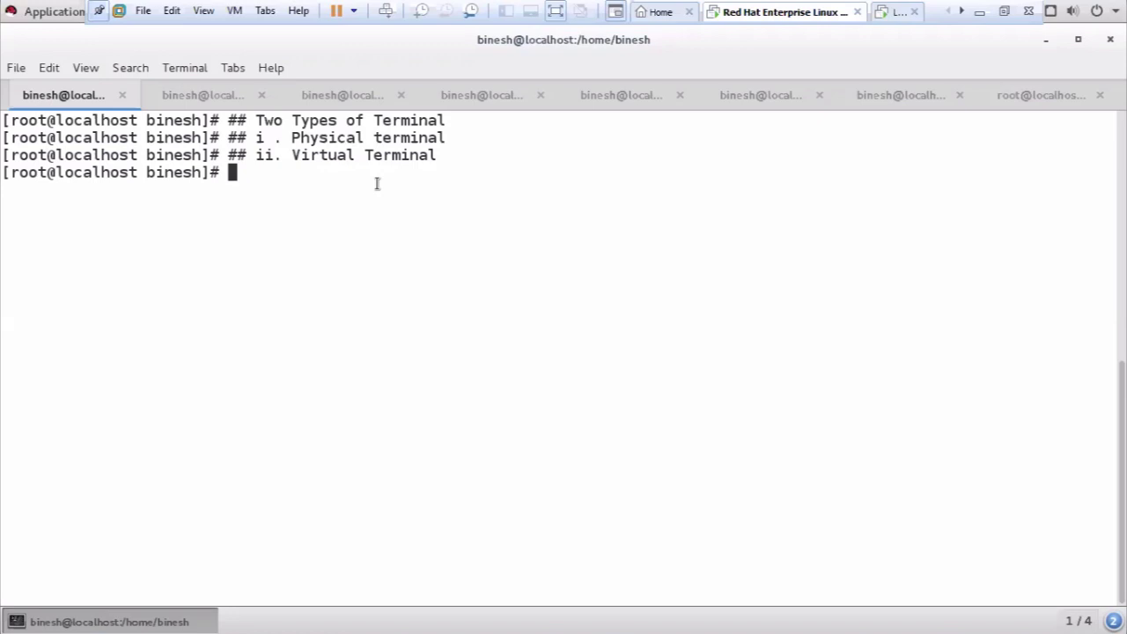
Write "## i Physical terminal :- 6 total F1 to F6 F7" at the prompt without running it, and highlight parts of it briefly
{"action": "type", "text": "## i Physic"}
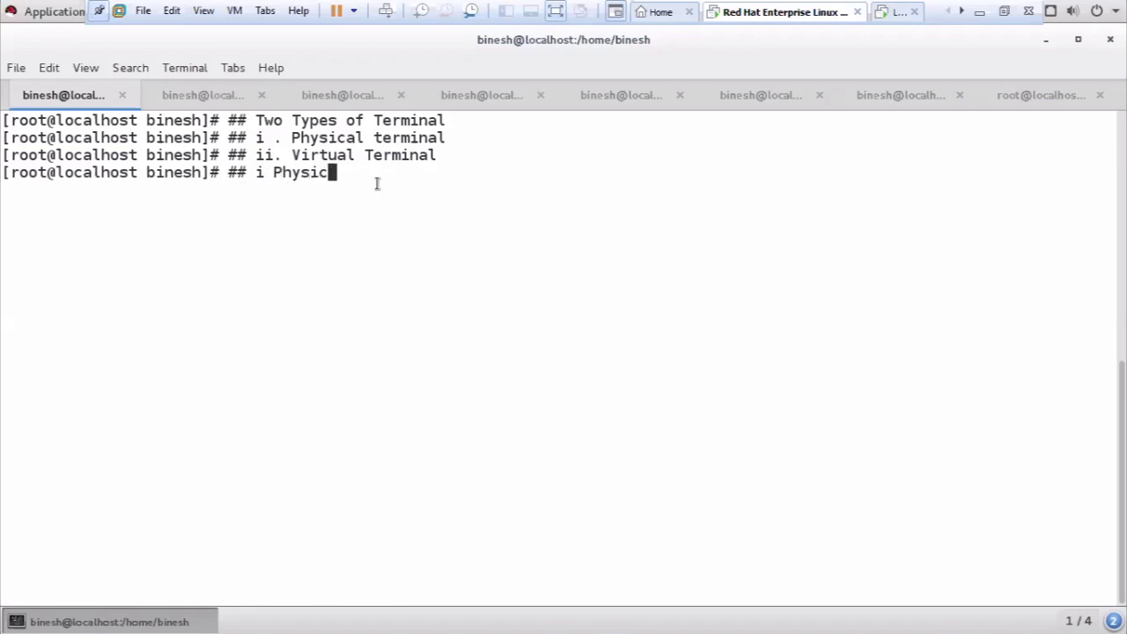
{"action": "type", "text": "al terminal :- 6 tota"}
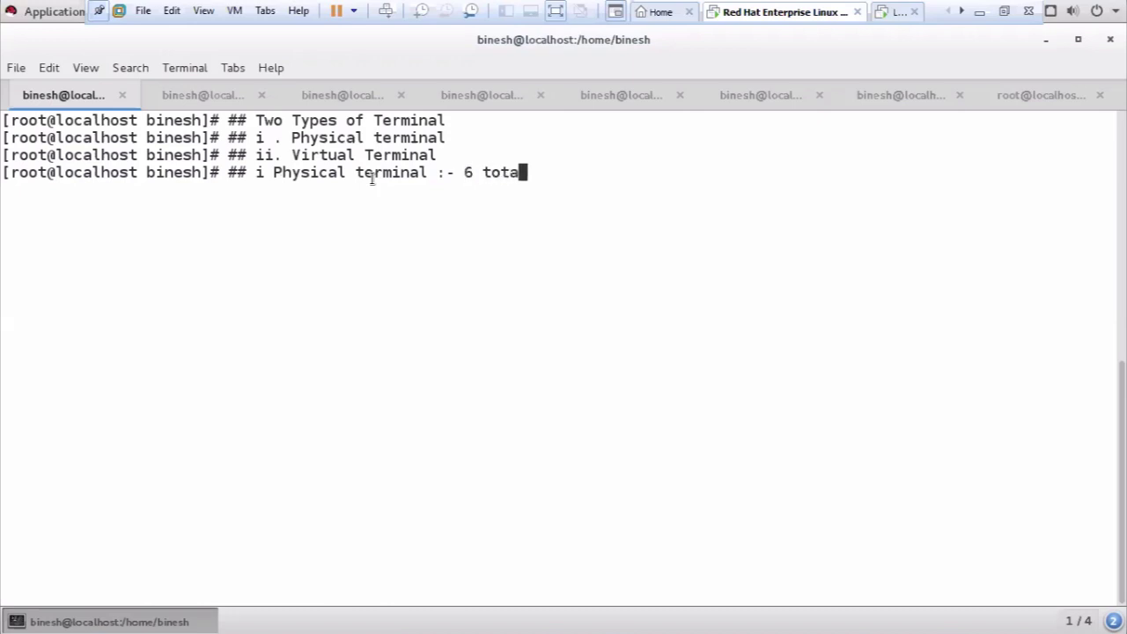
{"action": "type", "text": "l F1 to F"}
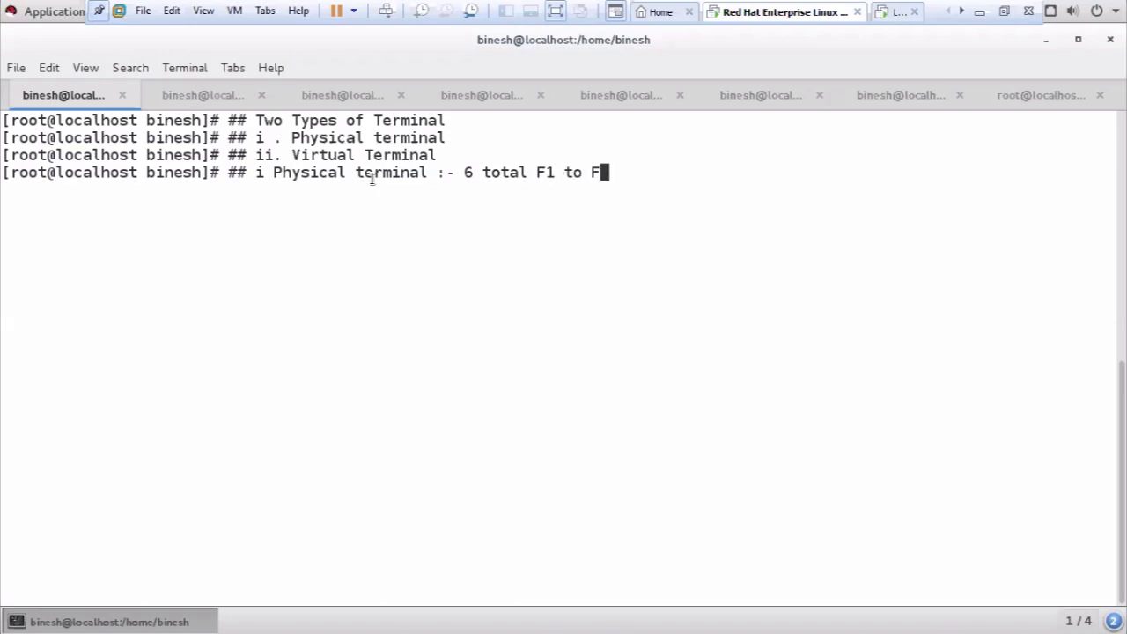
{"action": "type", "text": "7"}
{"action": "key", "text": "BackSpace"}
{"action": "type", "text": "6 F7"}
{"action": "left_click_drag", "start_coordinate": [643, 171], "coordinate": [264, 172]}
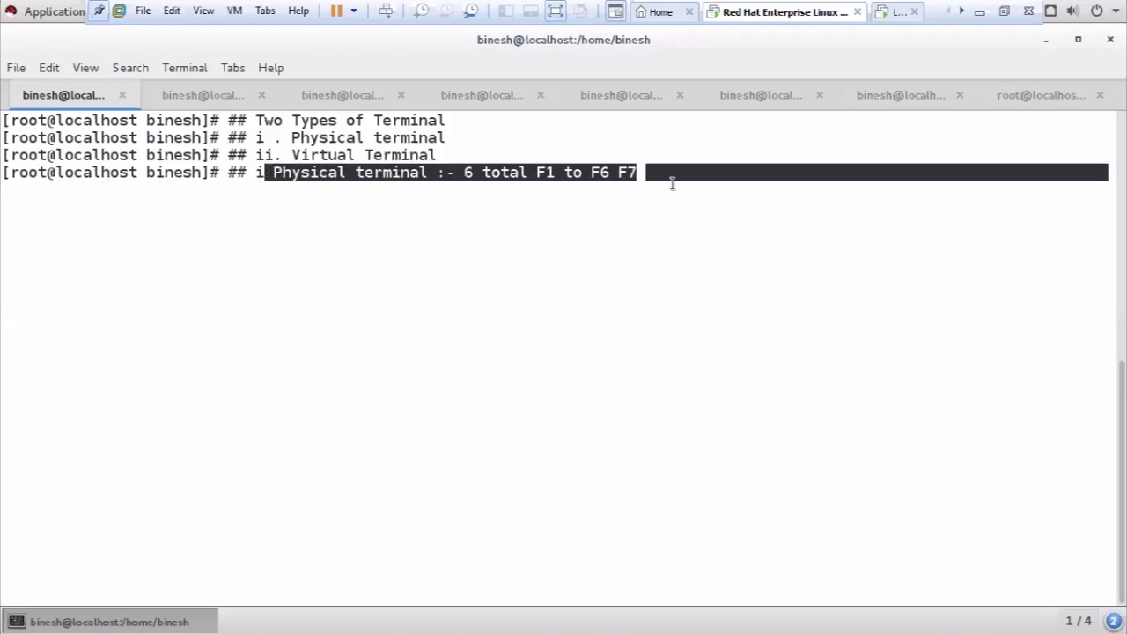
{"action": "left_click_drag", "start_coordinate": [641, 173], "coordinate": [414, 187]}
{"action": "left_click_drag", "start_coordinate": [322, 173], "coordinate": [272, 171]}
{"action": "left_click", "coordinate": [669, 215]}
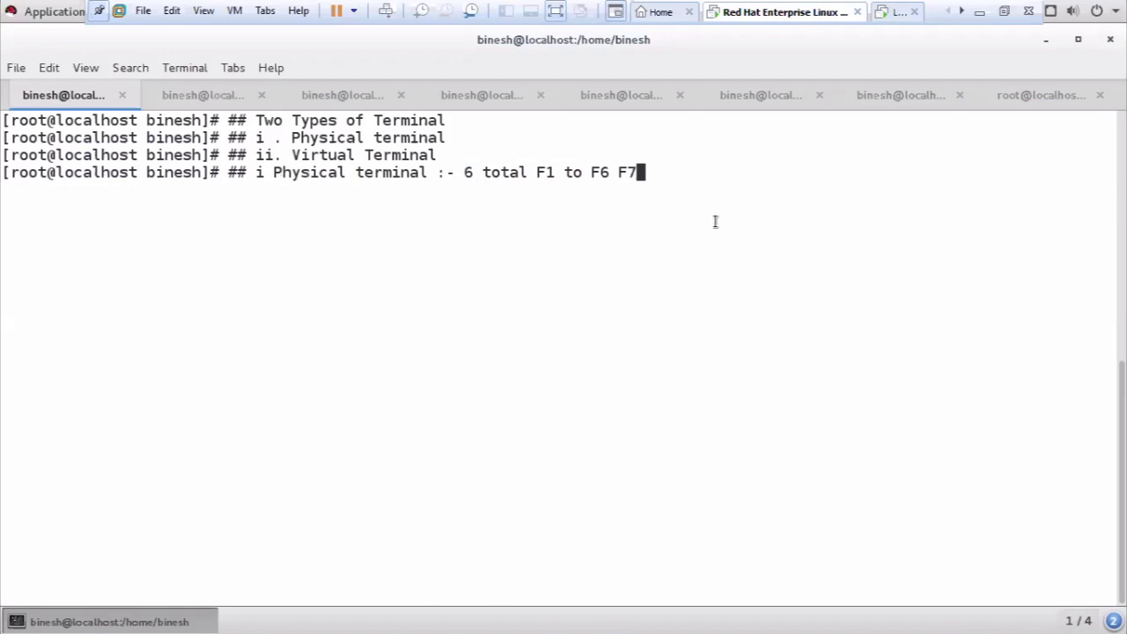
Switch to the physical terminal tty2 and log in as root with the account password
{"action": "key", "text": "ctrl+alt+F2"}
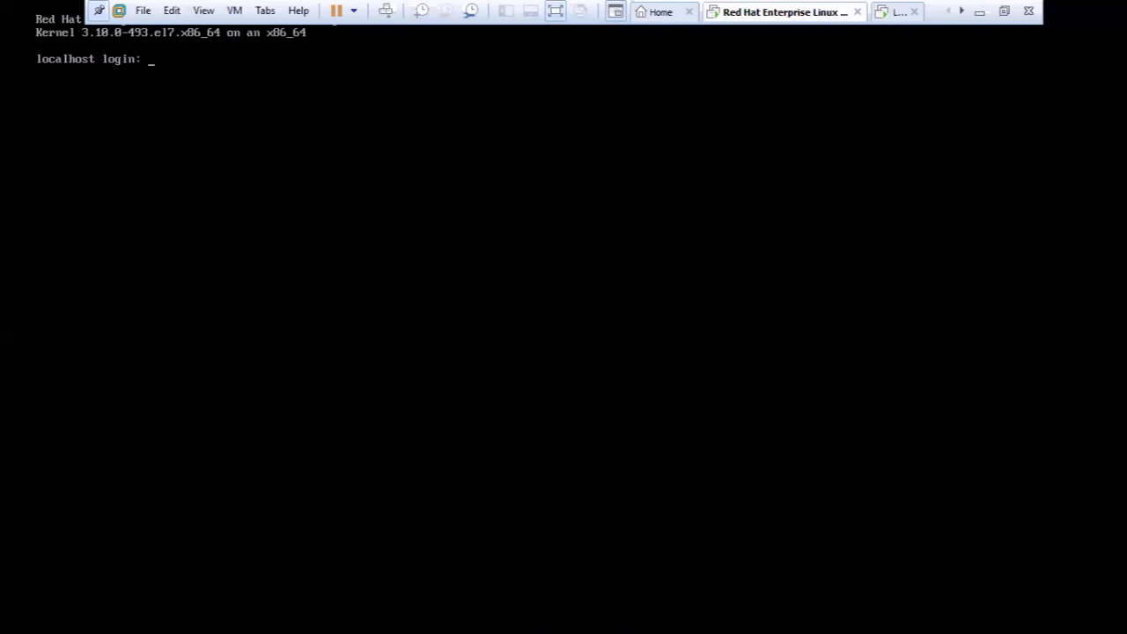
{"action": "type", "text": "oot"}
{"action": "key", "text": "Return"}
{"action": "key", "text": "Return"}
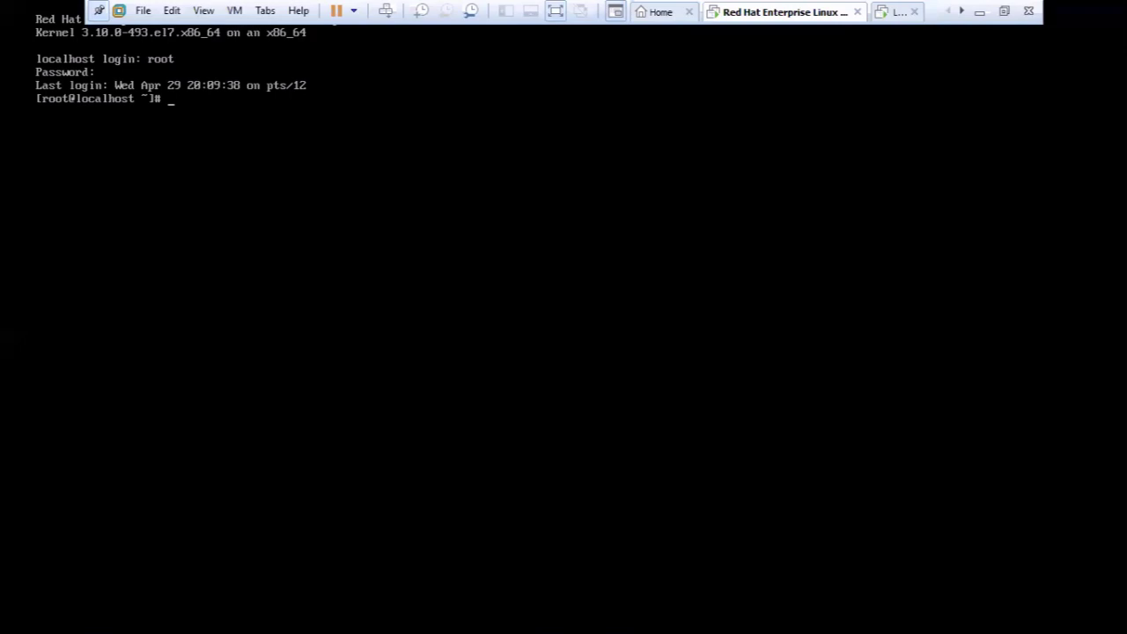
Create an empty file named gupta and a directory named ram in root's home directory
{"action": "type", "text": "touch gupta"}
{"action": "key", "text": "Return"}
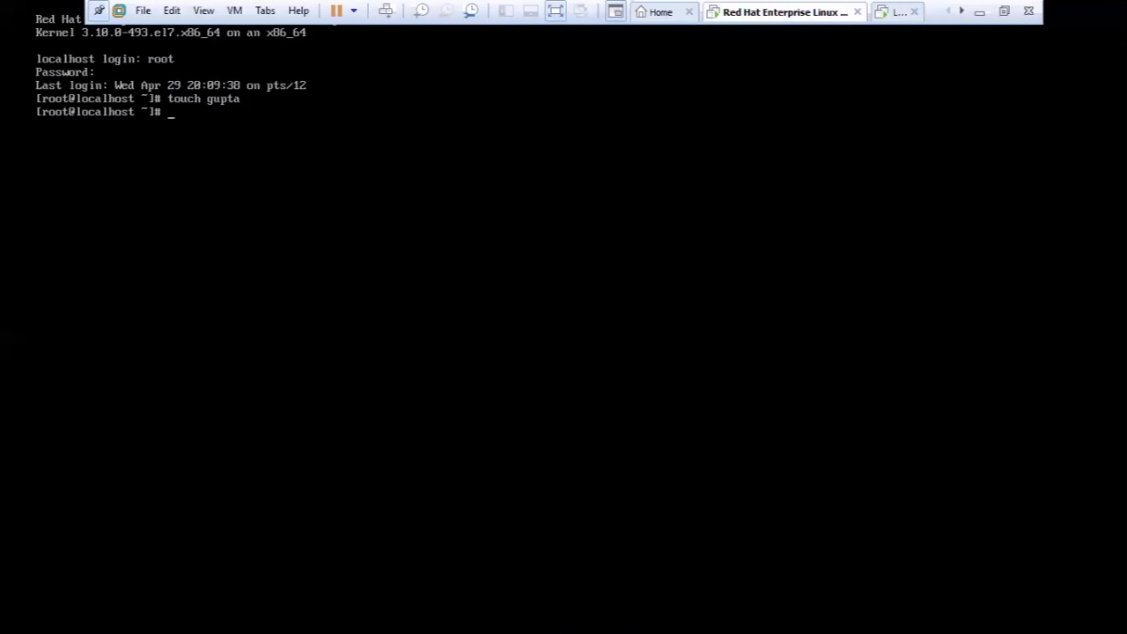
{"action": "type", "text": "mkdir ram"}
{"action": "key", "text": "Return"}
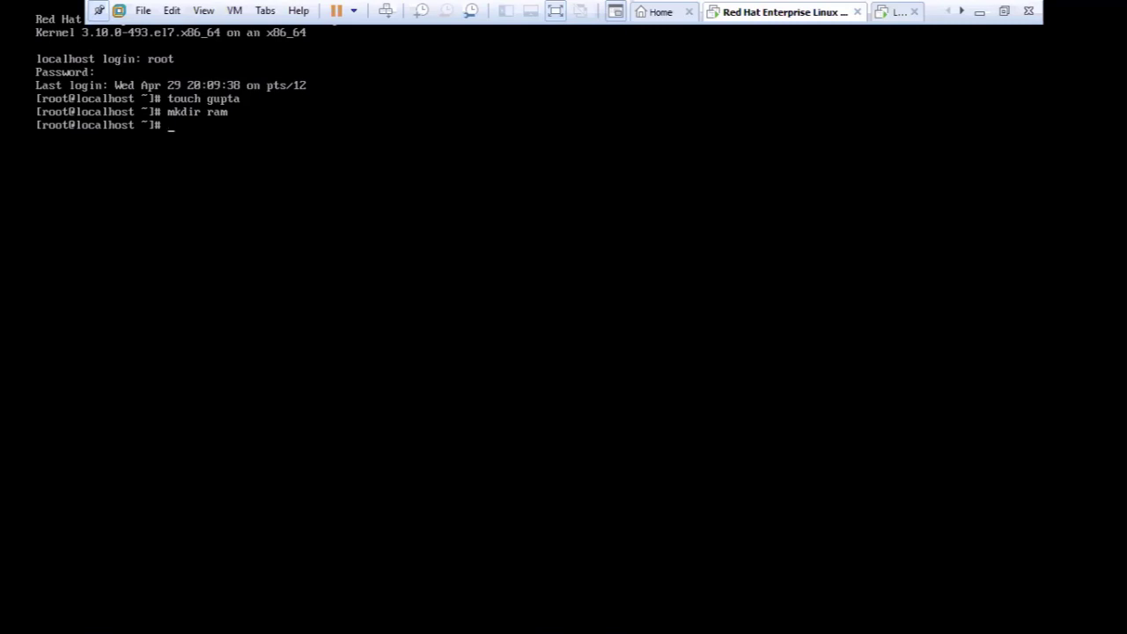
{"action": "type", "text": "ch"}
{"action": "type", "text": "vt"}
{"action": "type", "text": " -rvf"}
{"action": "key", "text": "BackSpace"}
{"action": "key", "text": "BackSpace"}
{"action": "key", "text": "BackSpace"}
{"action": "key", "text": "BackSpace"}
{"action": "key", "text": "BackSpace"}
{"action": "key", "text": "BackSpace"}
{"action": "key", "text": "BackSpace"}
{"action": "key", "text": "BackSpace"}
{"action": "key", "text": "BackSpace"}
Run cp /etc/ -rvf . in root's home, answer yes to overwriting ./etc/fstab, and abort the copy at the ./etc/crypttab prompt
{"action": "type", "text": "cp /etc/ -rvf ."}
{"action": "key", "text": "Return"}
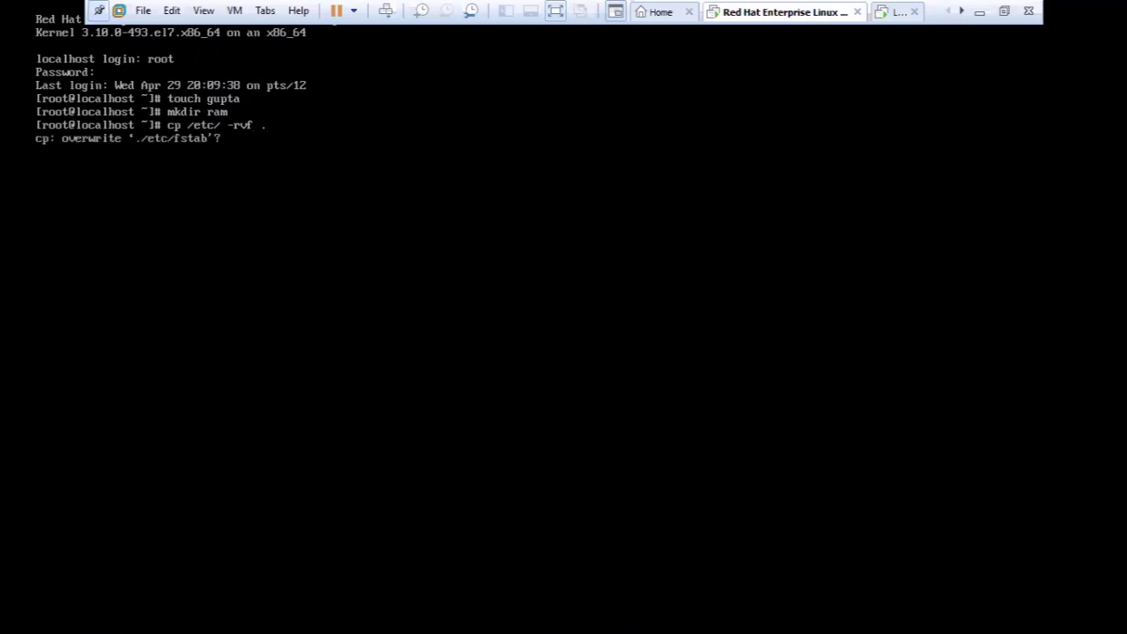
{"action": "type", "text": "yes"}
{"action": "key", "text": "Return"}
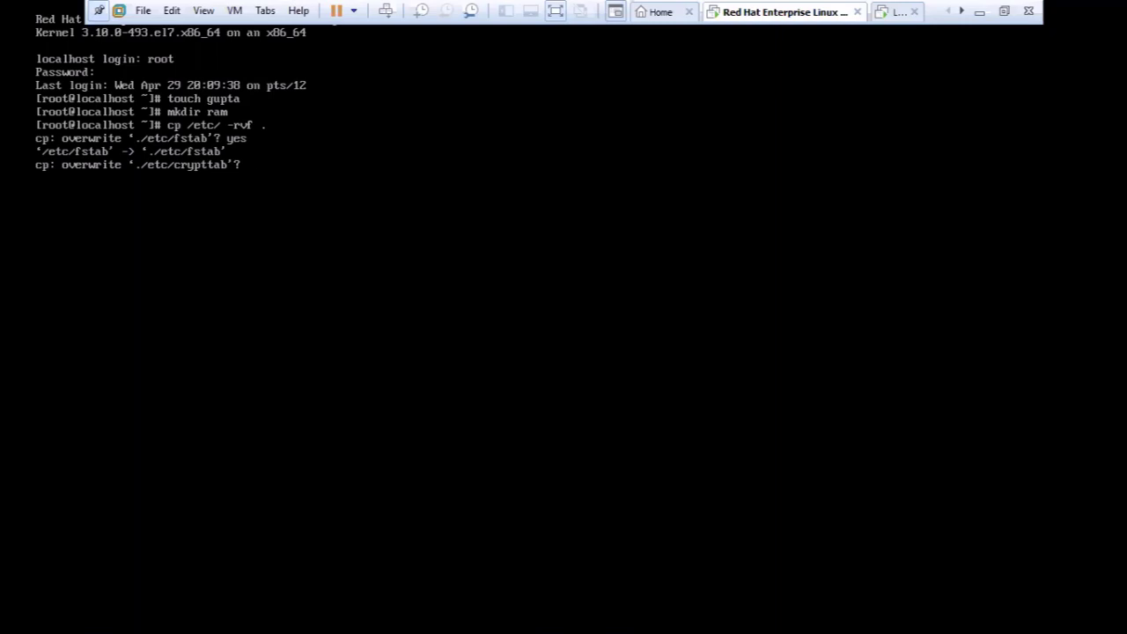
{"action": "key", "text": "ctrl+c"}
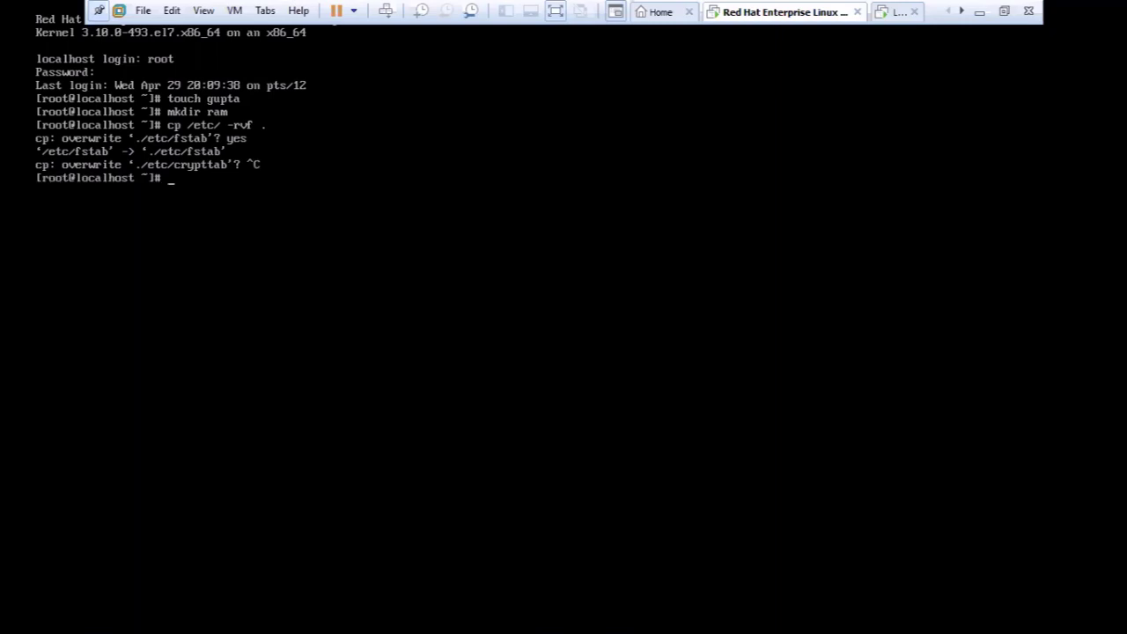
Run cp /etc/ . -rvf, answer no to overwriting ./etc/mtab, and pass the other overwrite prompts with empty answers
{"action": "type", "text": "cp /etc/ /"}
{"action": "key", "text": "BackSpace"}
{"action": "type", "text": ". -rvf"}
{"action": "key", "text": "Return"}
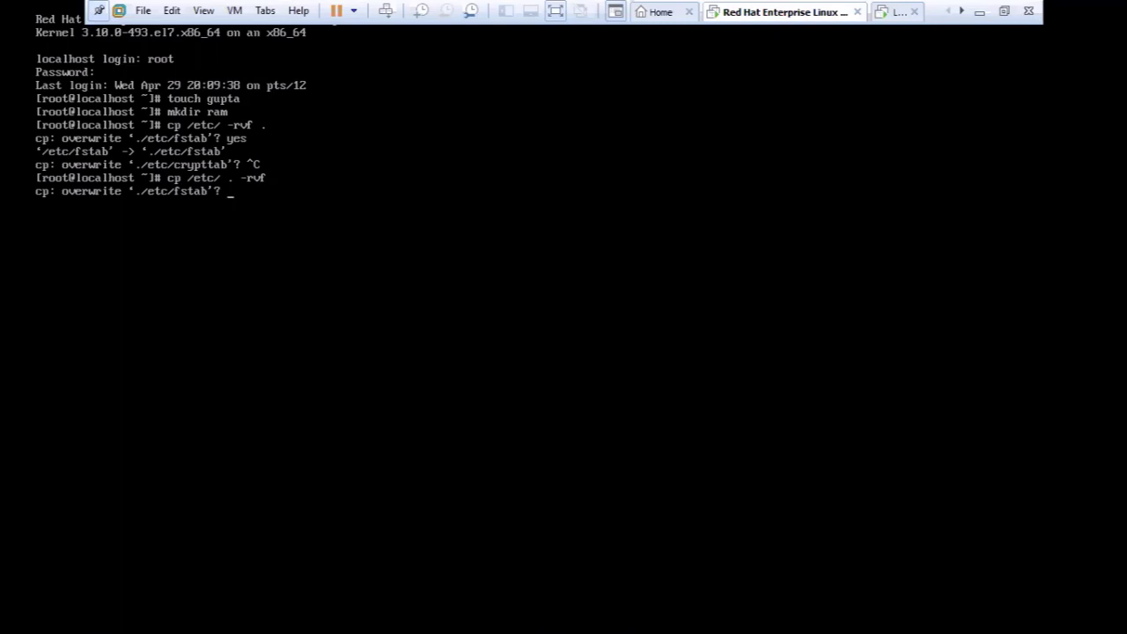
{"action": "key", "text": "Return"}
{"action": "key", "text": "Return"}
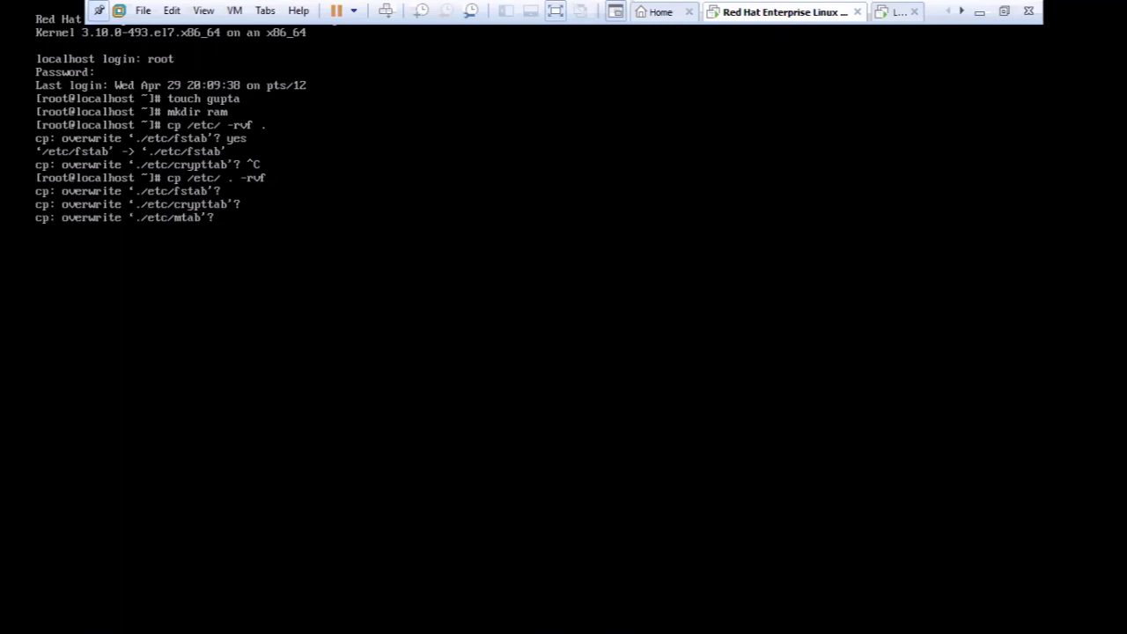
{"action": "type", "text": "no"}
{"action": "key", "text": "Return"}
{"action": "key", "text": "Return"}
{"action": "key", "text": "Return"}
{"action": "key", "text": "Return"}
{"action": "key", "text": "Return"}
{"action": "key", "text": "Return"}
{"action": "key", "text": "Return"}
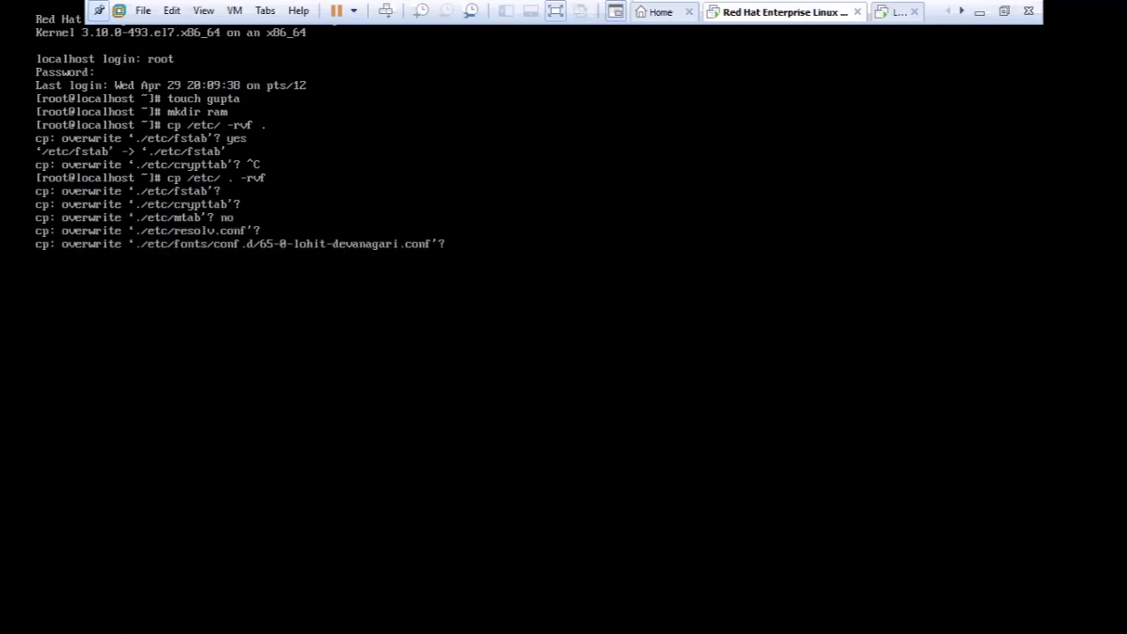
{"action": "key", "text": "Return"}
{"action": "key", "text": "Return"}
{"action": "key", "text": "Return"}
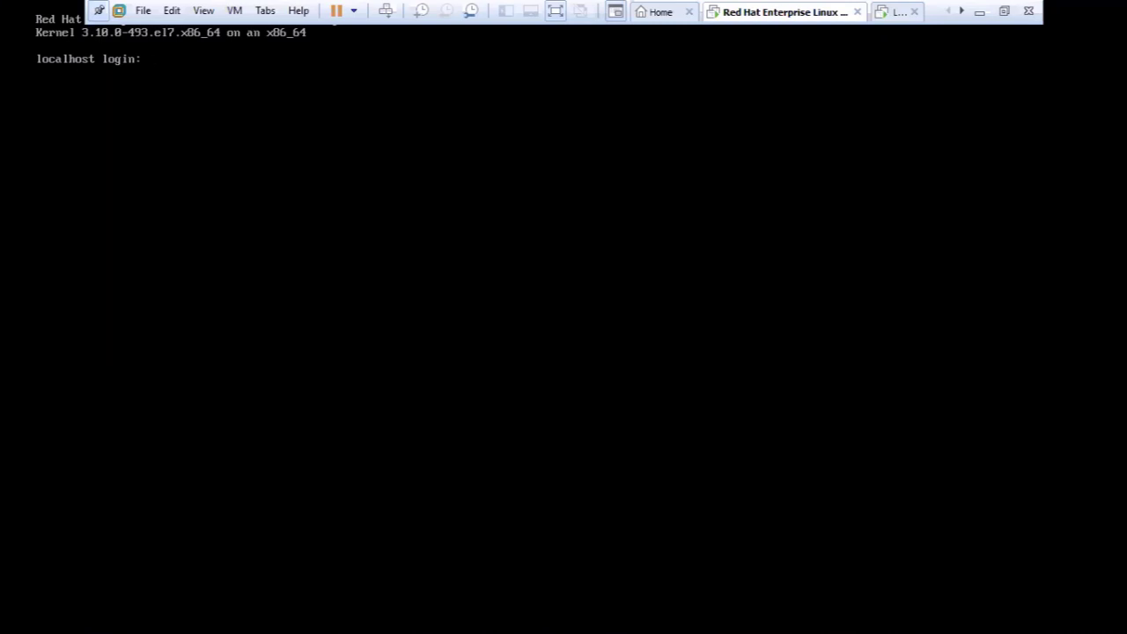
Log in as root with the account password on the physical terminal tty3 and print its device name with tty
{"action": "type", "text": "oot"}
{"action": "key", "text": "Return"}
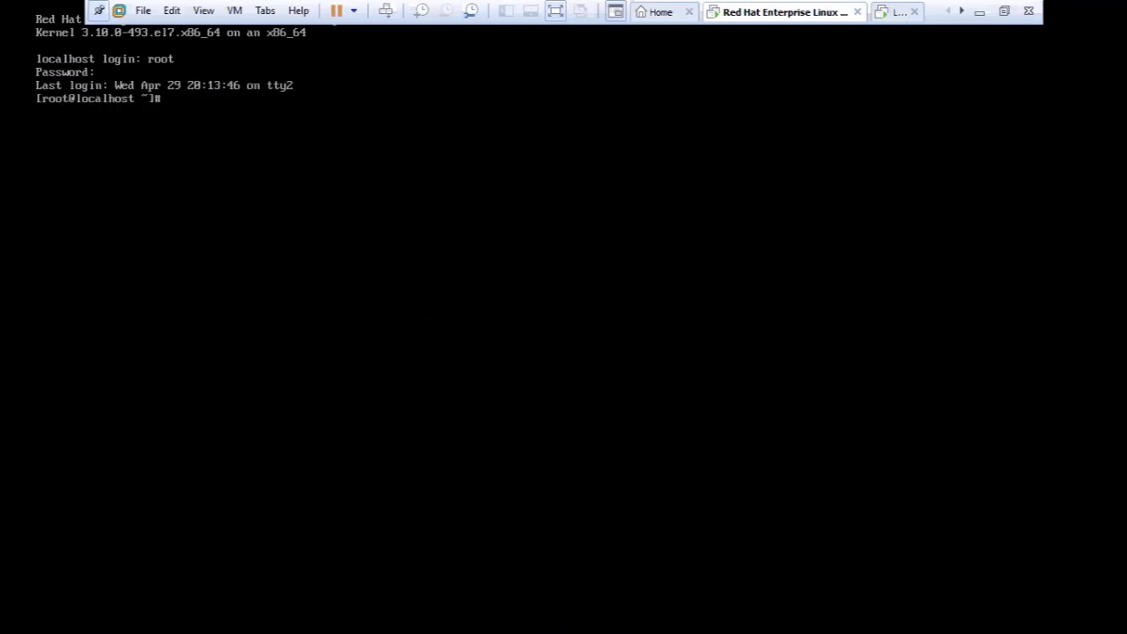
{"action": "type", "text": "tty"}
{"action": "key", "text": "Return"}
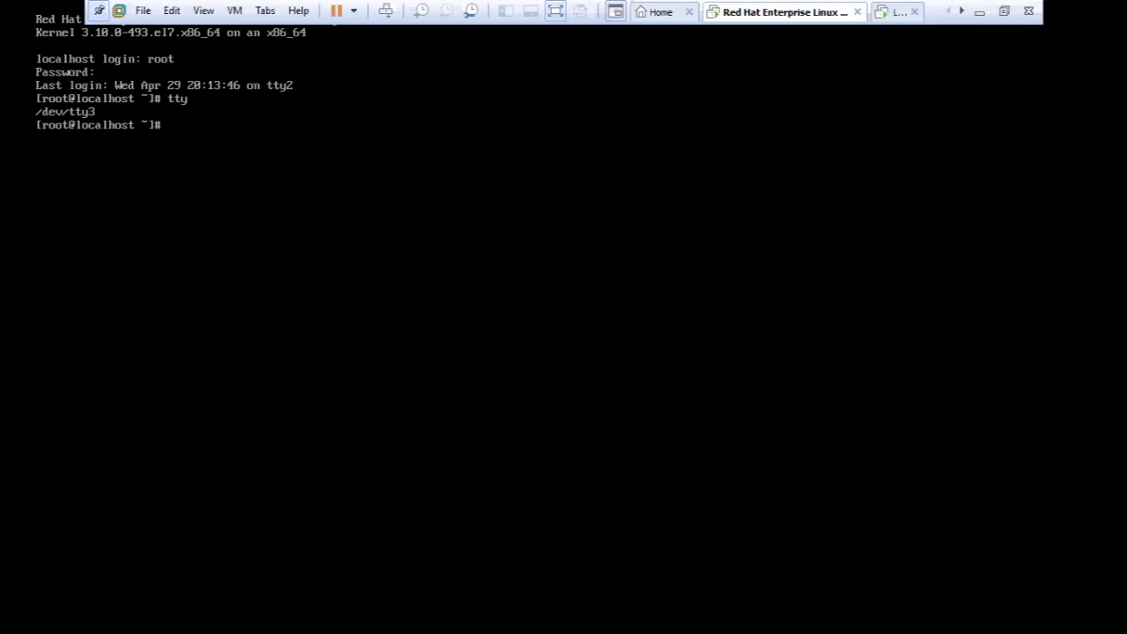
Switch to the physical terminal tty2, go back to tty3, and return to the graphical desktop on the first terminal
{"action": "key", "text": "ctrl+alt+F2"}
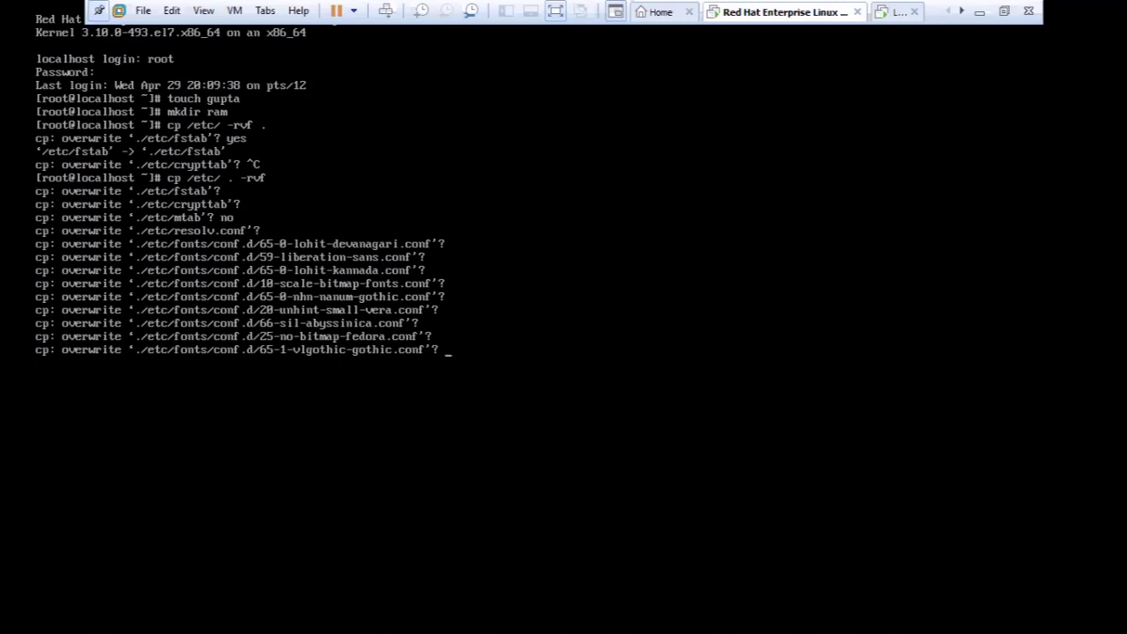
{"action": "key", "text": "ctrl+alt+F3"}
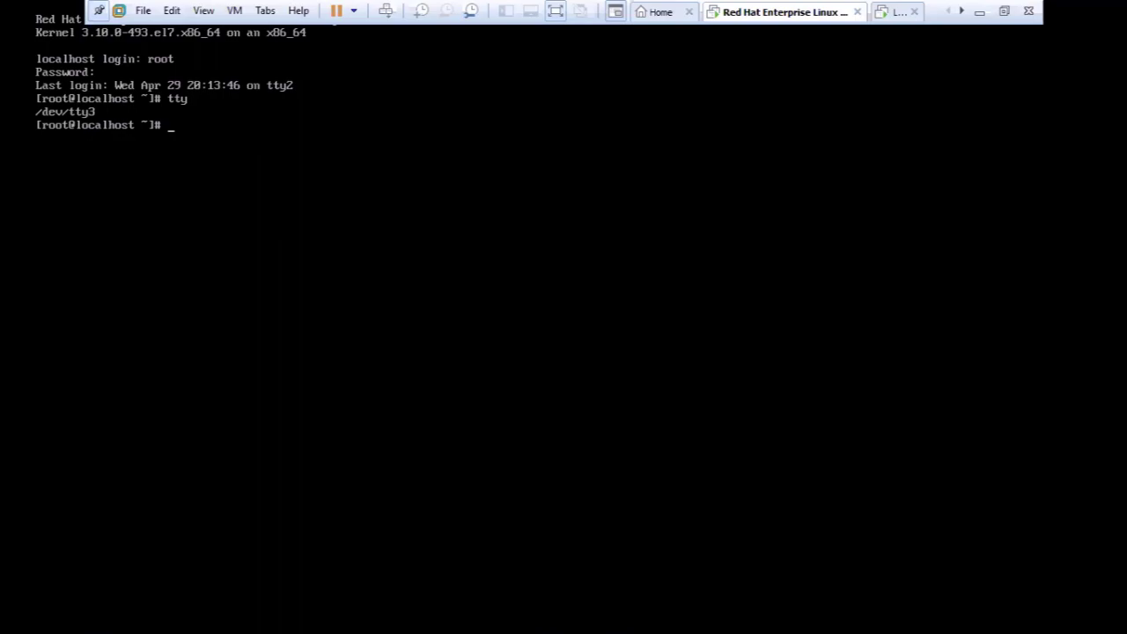
{"action": "key", "text": "ctrl+alt+F1"}
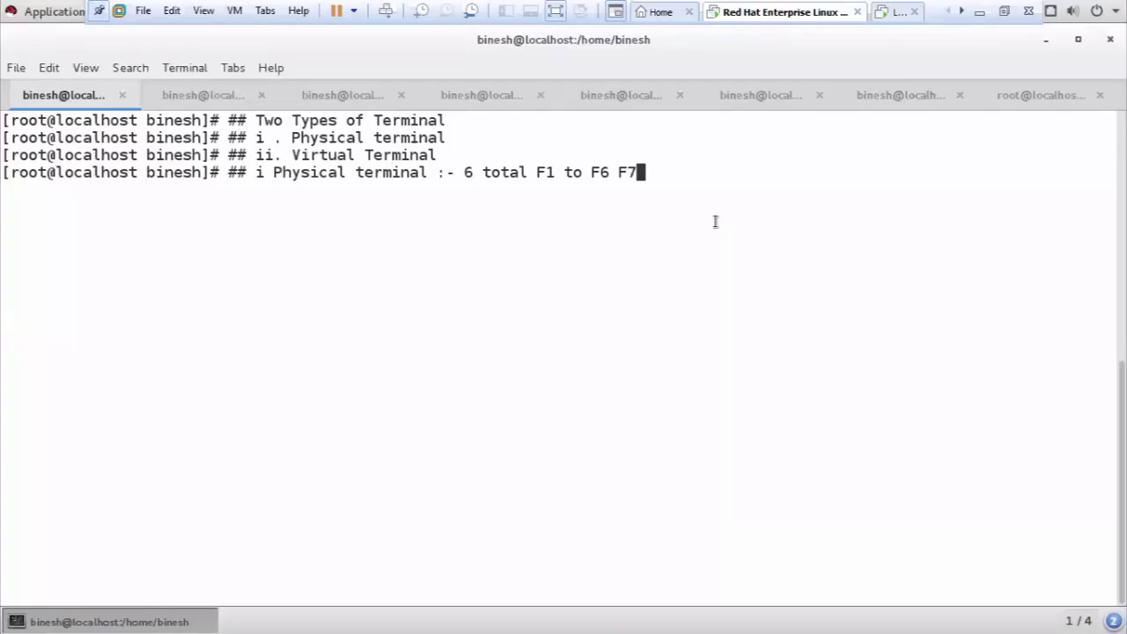
Erase the end of the unfinished physical terminal comment at the prompt, leaving "## i Phy"
{"action": "key", "text": "BackSpace"}
{"action": "key", "text": "BackSpace"}
{"action": "key", "text": "BackSpace"}
{"action": "key", "text": "BackSpace"}
{"action": "key", "text": "BackSpace"}
{"action": "key", "text": "BackSpace"}
{"action": "key", "text": "BackSpace"}
{"action": "key", "text": "BackSpace"}
{"action": "key", "text": "BackSpace"}
{"action": "key", "text": "BackSpace"}
{"action": "key", "text": "BackSpace"}
{"action": "key", "text": "BackSpace"}
{"action": "key", "text": "BackSpace"}
{"action": "key", "text": "BackSpace"}
{"action": "key", "text": "BackSpace"}
{"action": "key", "text": "BackSpace"}
{"action": "key", "text": "BackSpace"}
{"action": "key", "text": "BackSpace"}
{"action": "key", "text": "BackSpace"}
{"action": "key", "text": "BackSpace"}
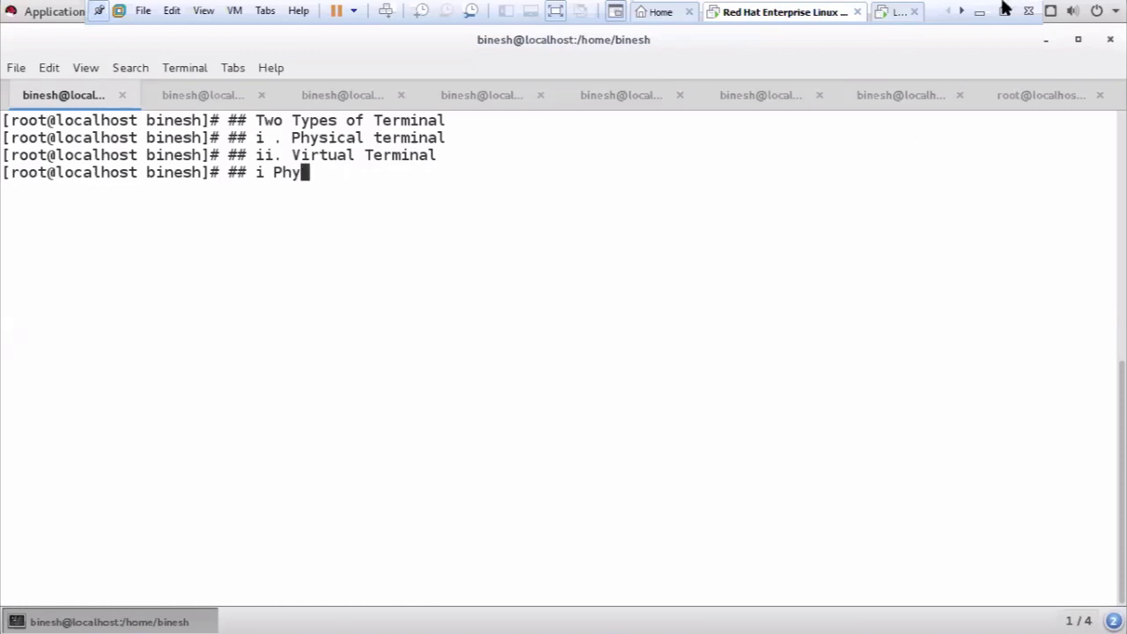
Switch to Workspace 2 to view its terminal window and return to Workspace 1
{"action": "left_click", "coordinate": [1078, 620]}
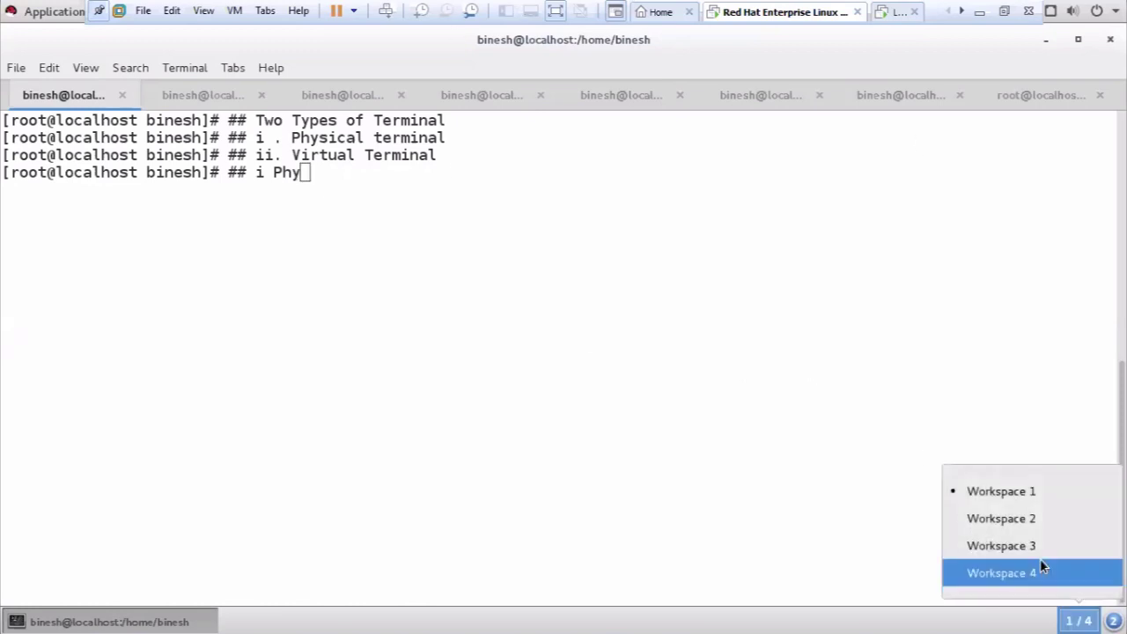
{"action": "left_click", "coordinate": [968, 517]}
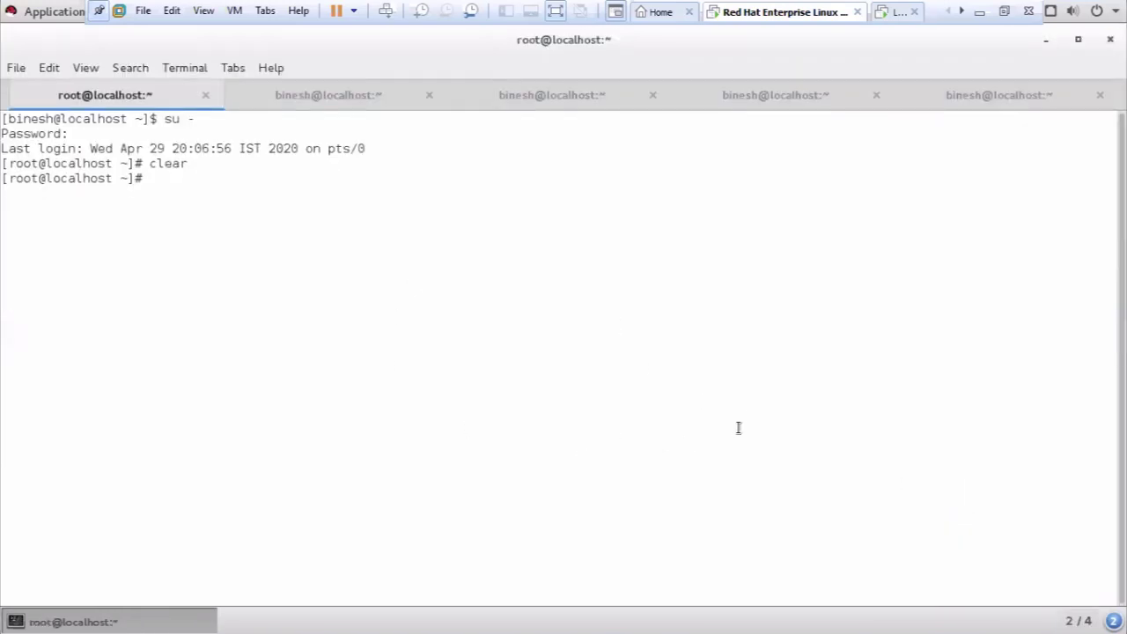
{"action": "left_click", "coordinate": [1078, 620]}
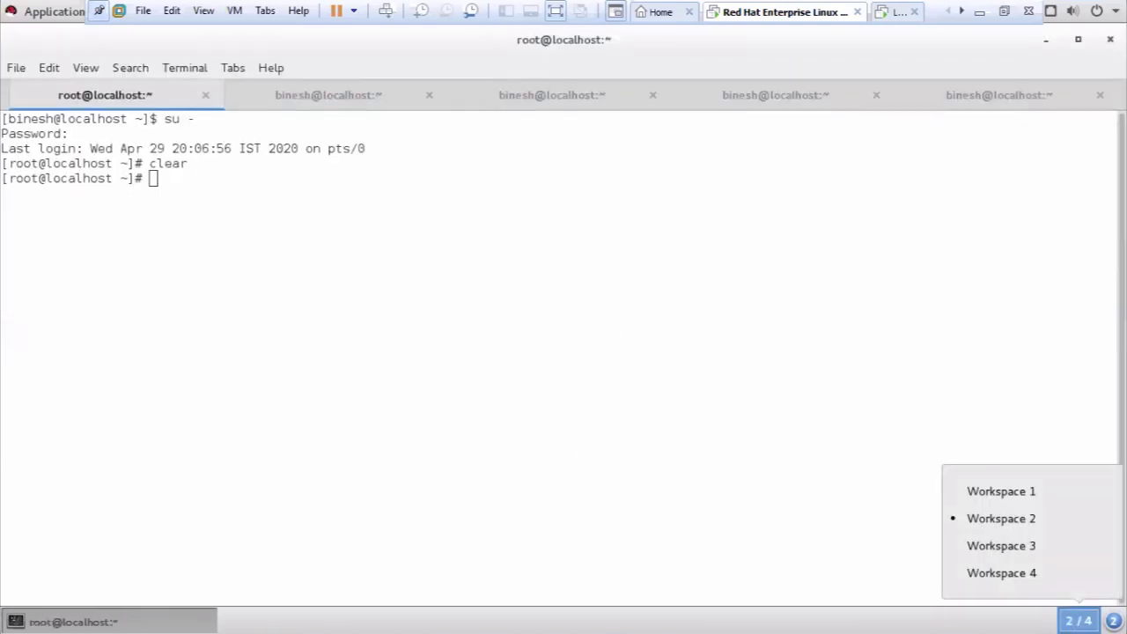
{"action": "left_click", "coordinate": [994, 492]}
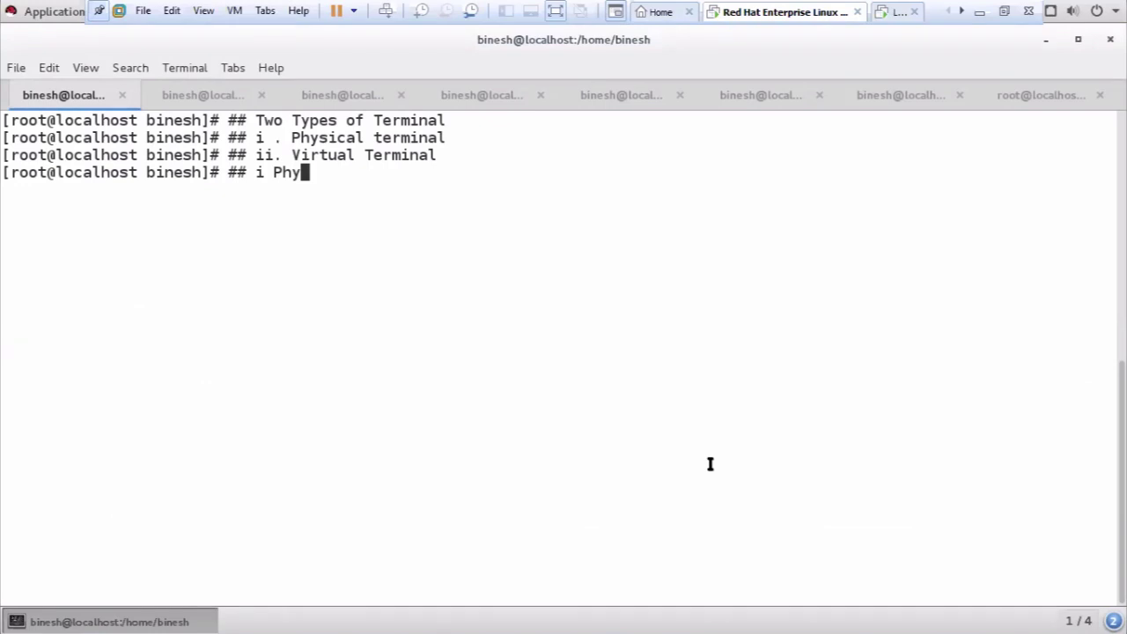
Erase the remaining "## i Phy" text so the prompt is empty
{"action": "key", "text": "BackSpace"}
{"action": "key", "text": "BackSpace"}
{"action": "key", "text": "BackSpace"}
{"action": "key", "text": "BackSpace"}
{"action": "key", "text": "BackSpace"}
{"action": "key", "text": "BackSpace"}
{"action": "key", "text": "BackSpace"}
{"action": "key", "text": "BackSpace"}
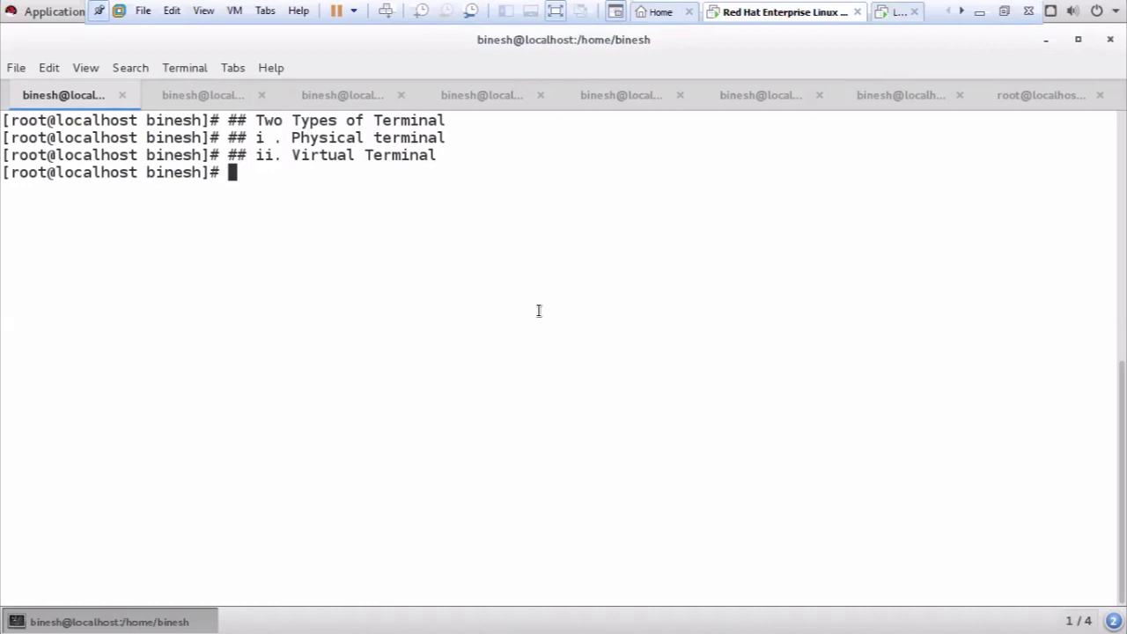
Print the graphical terminal's device name with tty and highlight the end of the "Virtual Terminal" comment line
{"action": "type", "text": "tty"}
{"action": "key", "text": "Return"}
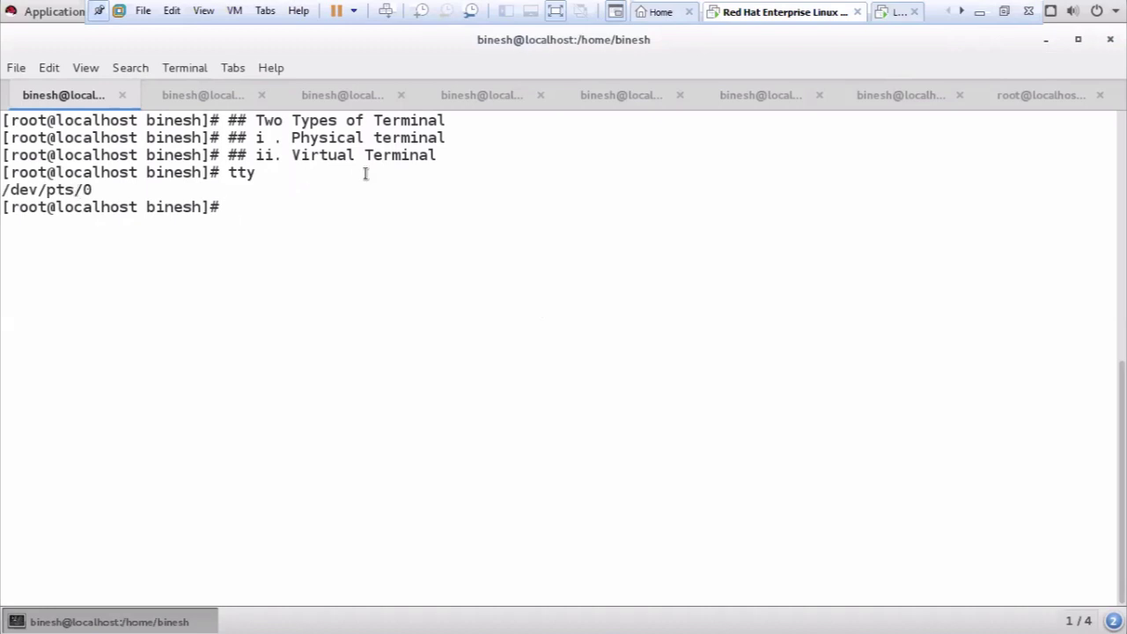
{"action": "left_click_drag", "start_coordinate": [440, 153], "coordinate": [384, 162]}
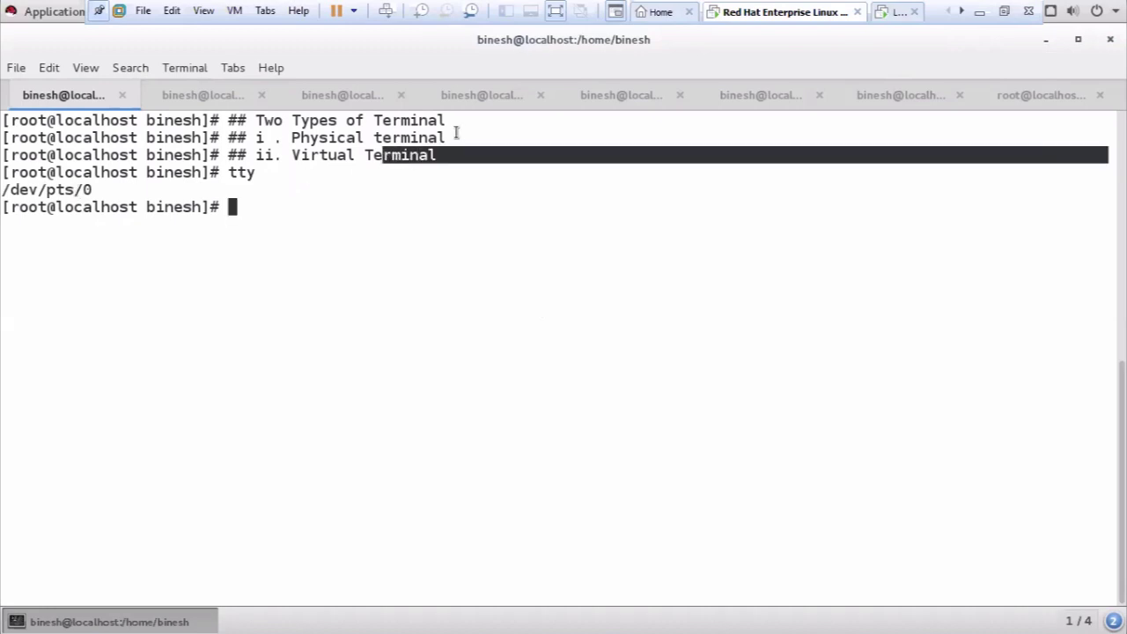
Highlight the "Physical terminal" and "Virtual Terminal" comments, the device path and the tty command for comparison
{"action": "left_click_drag", "start_coordinate": [454, 137], "coordinate": [291, 139]}
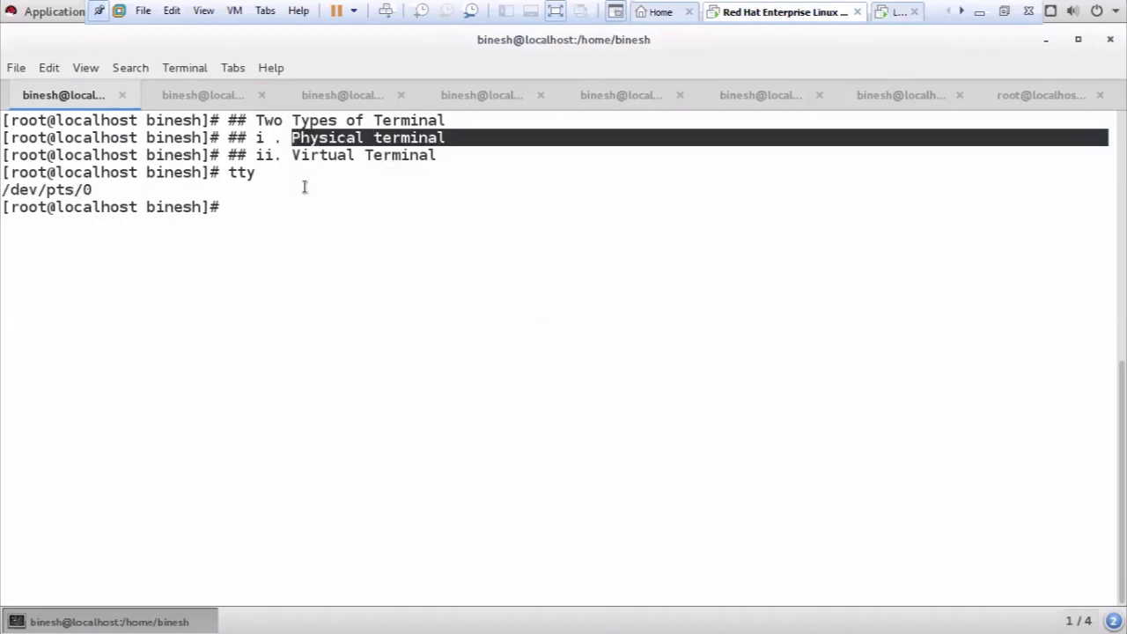
{"action": "left_click_drag", "start_coordinate": [443, 155], "coordinate": [291, 156]}
{"action": "left_click", "coordinate": [123, 185]}
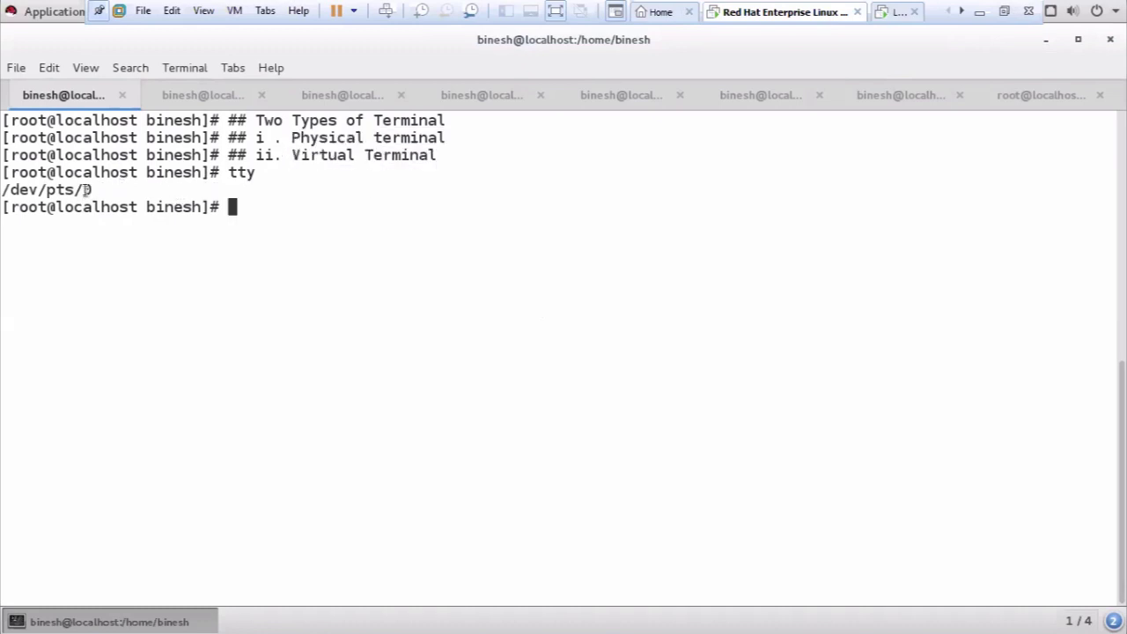
{"action": "left_click_drag", "start_coordinate": [86, 190], "coordinate": [44, 190]}
{"action": "left_click", "coordinate": [250, 207]}
{"action": "double_click", "coordinate": [250, 207]}
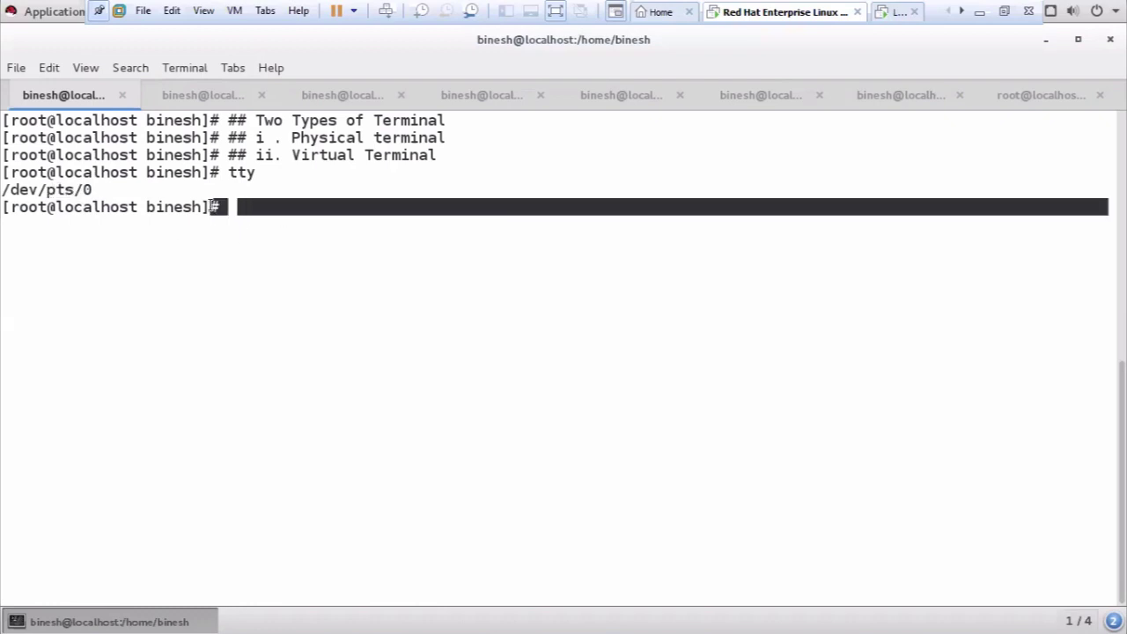
{"action": "left_click", "coordinate": [276, 206]}
{"action": "left_click_drag", "start_coordinate": [264, 177], "coordinate": [232, 174]}
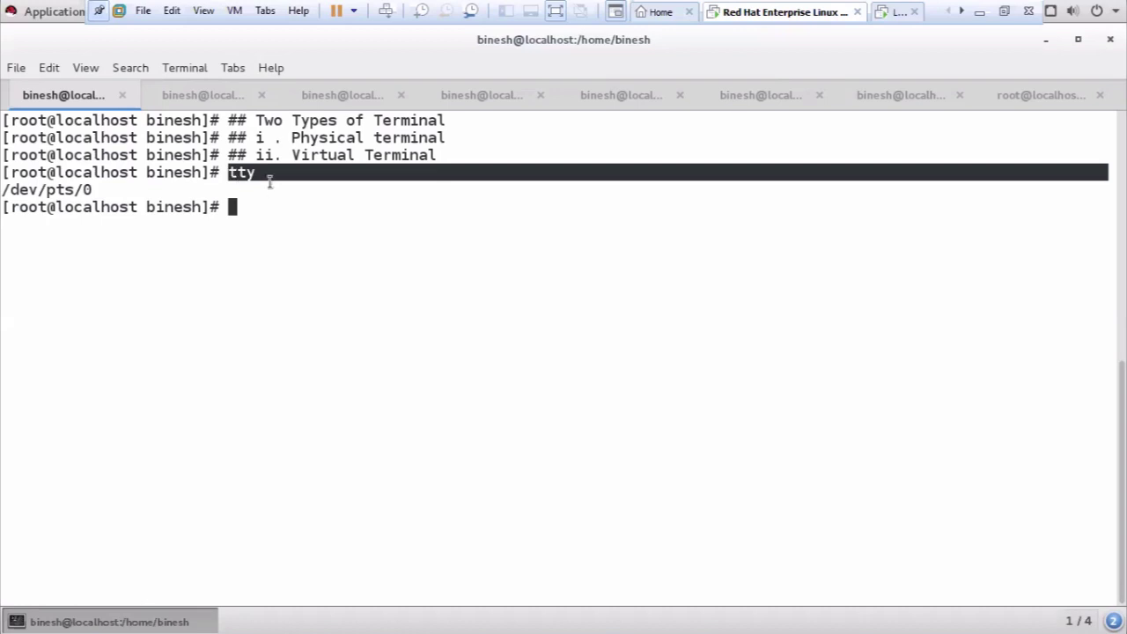
{"action": "left_click", "coordinate": [270, 178]}
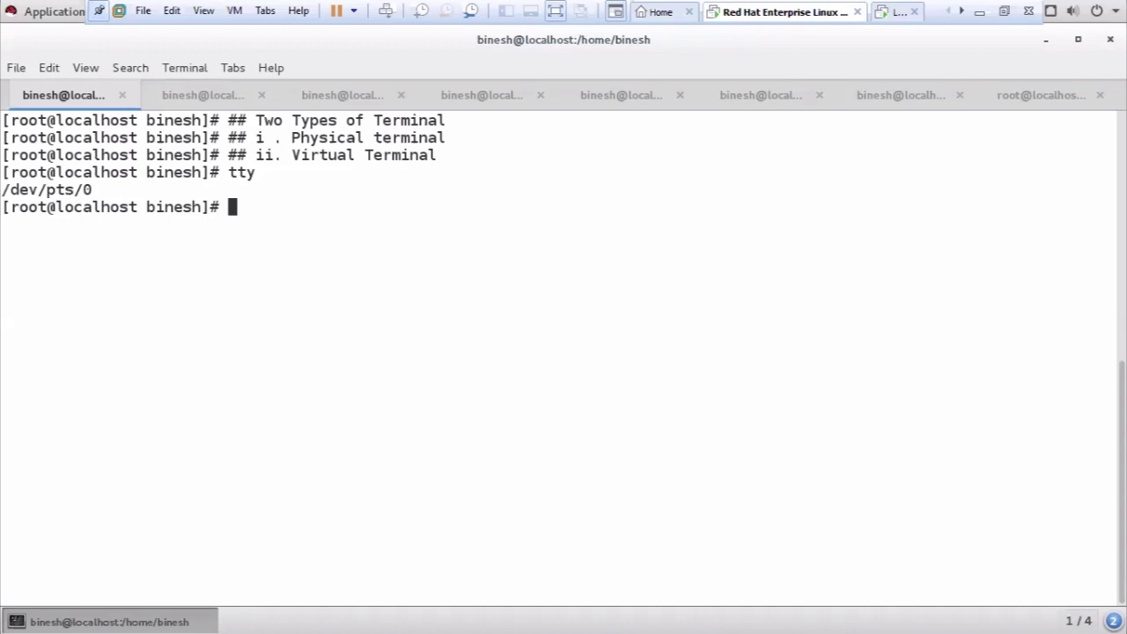
Switch to the second text console, interrupt the pending cp command and print the console's device name with tty
{"action": "key", "text": "ctrl+alt+F2"}
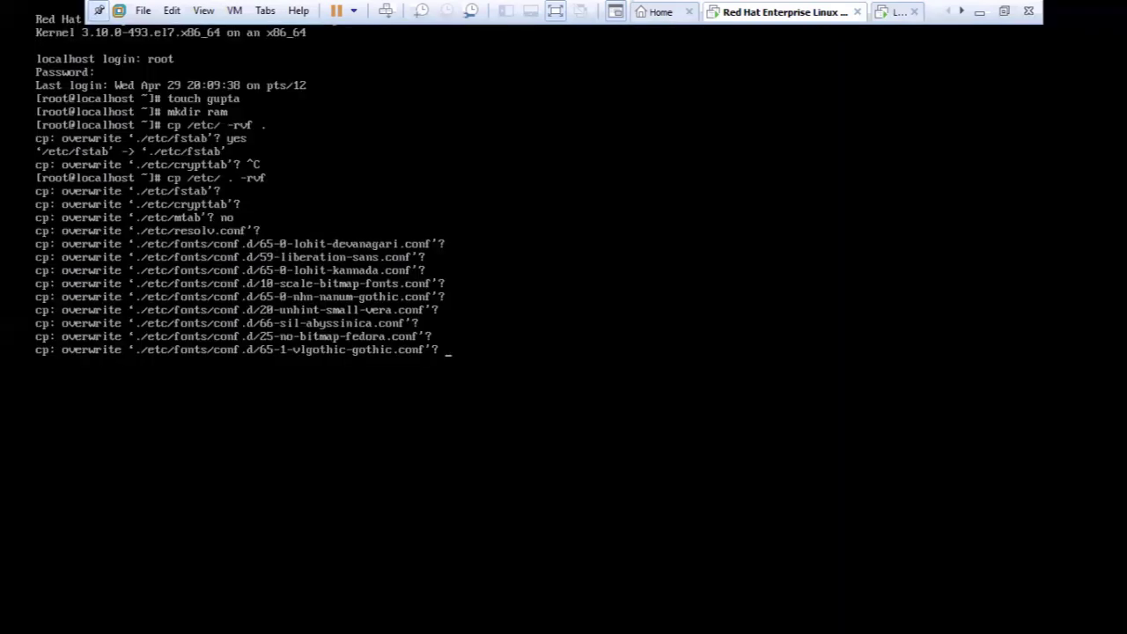
{"action": "key", "text": "ctrl+c"}
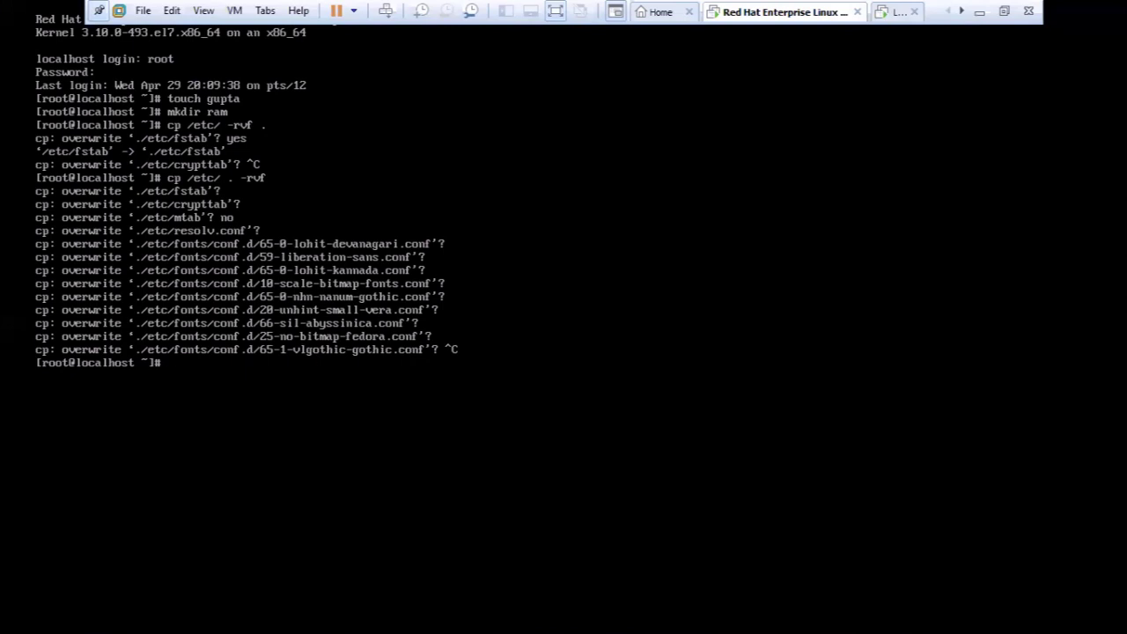
{"action": "type", "text": "tty"}
{"action": "key", "text": "Return"}
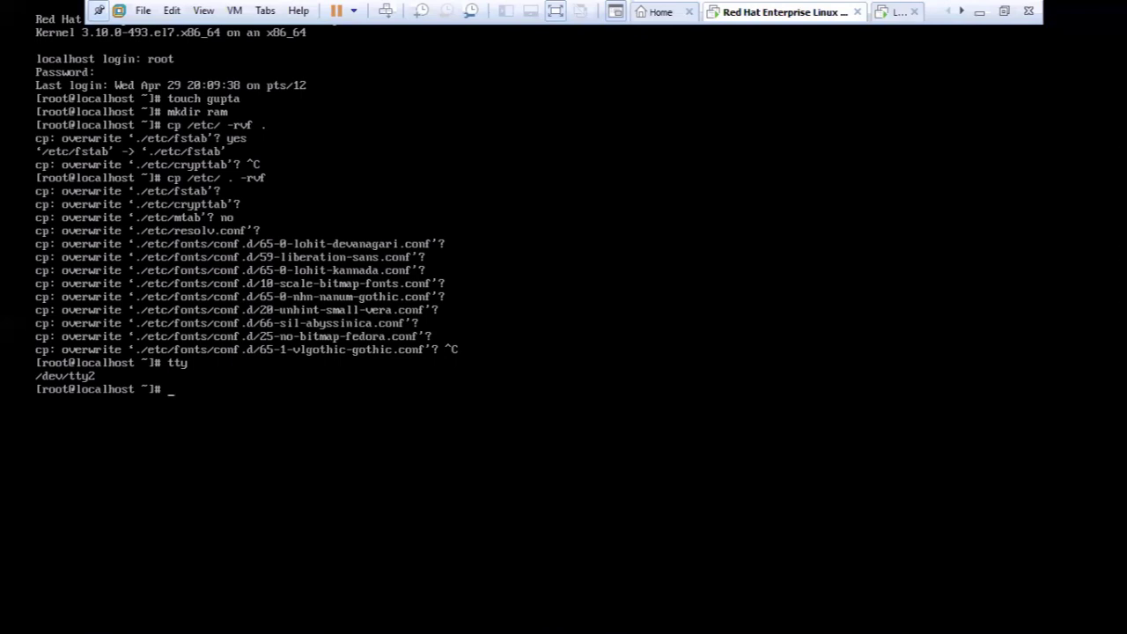
Return to the graphical terminal, run tty and highlight the "pts" part of its device path
{"action": "key", "text": "ctrl+alt+F1"}
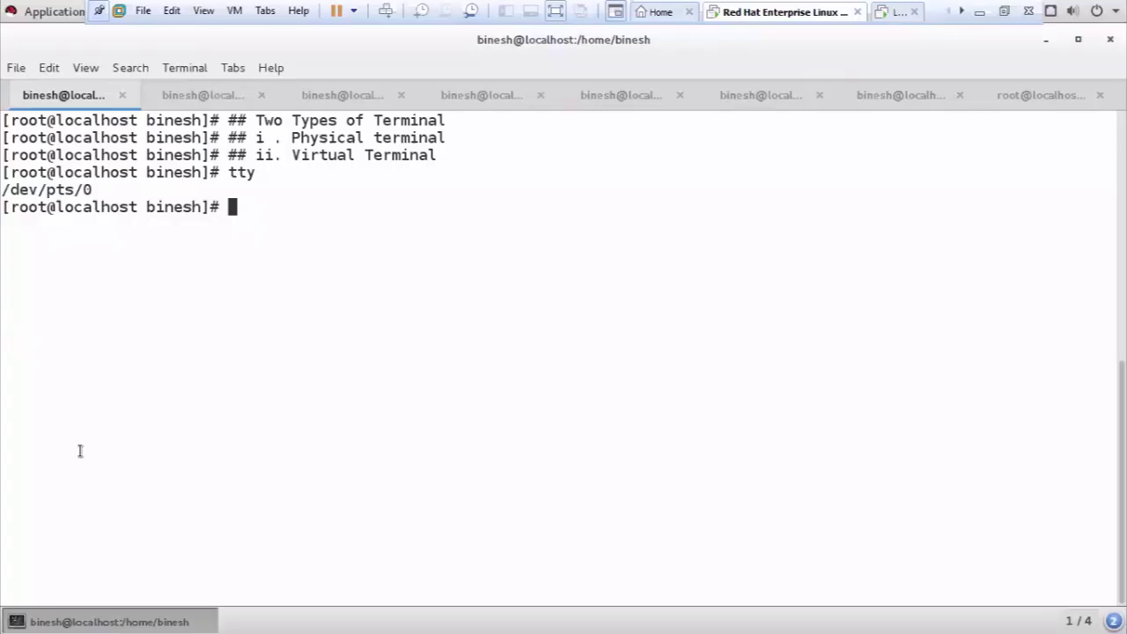
{"action": "type", "text": "tty"}
{"action": "key", "text": "Return"}
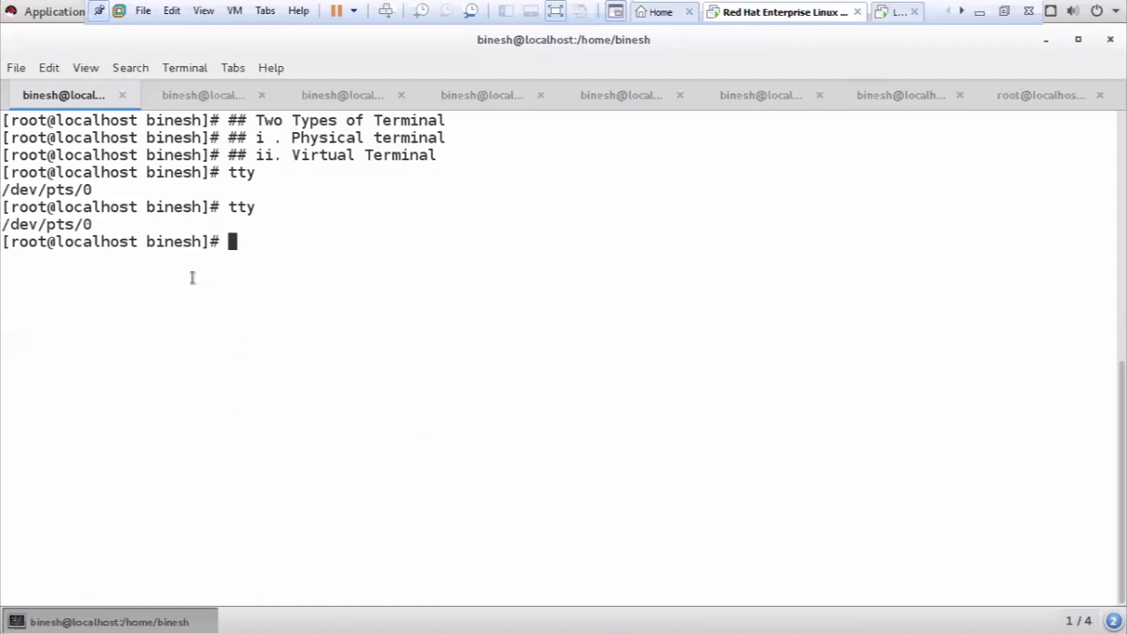
{"action": "left_click_drag", "start_coordinate": [72, 224], "coordinate": [46, 225]}
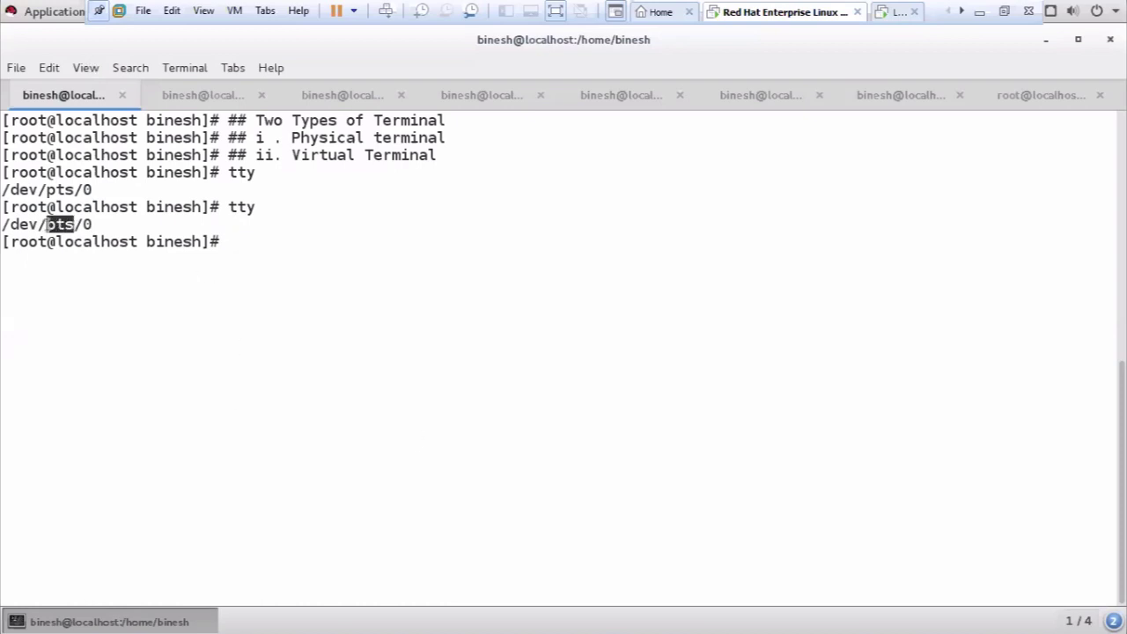
{"action": "left_click", "coordinate": [99, 227]}
{"action": "left_click_drag", "start_coordinate": [244, 242], "coordinate": [173, 241]}
{"action": "left_click", "coordinate": [253, 236]}
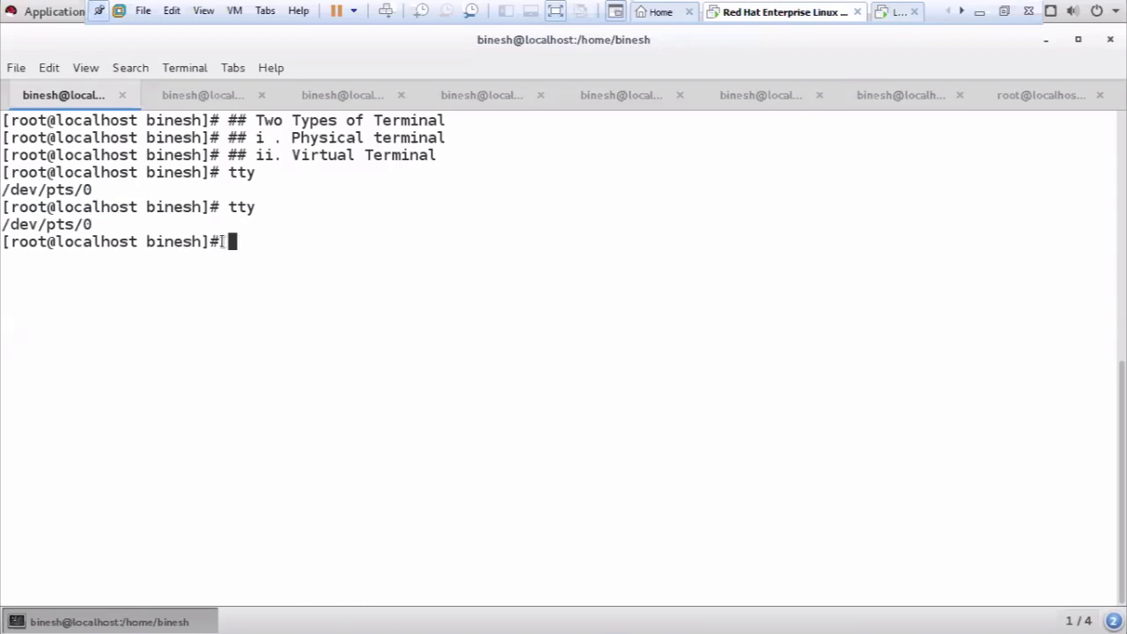
Highlight the "Physical terminal" and "Virtual Terminal" comment lines to review the two terminal types
{"action": "left_click_drag", "start_coordinate": [428, 155], "coordinate": [291, 156]}
{"action": "left_click", "coordinate": [453, 141]}
{"action": "left_click_drag", "start_coordinate": [453, 139], "coordinate": [304, 139]}
{"action": "left_click", "coordinate": [304, 139]}
{"action": "left_click_drag", "start_coordinate": [435, 155], "coordinate": [293, 141]}
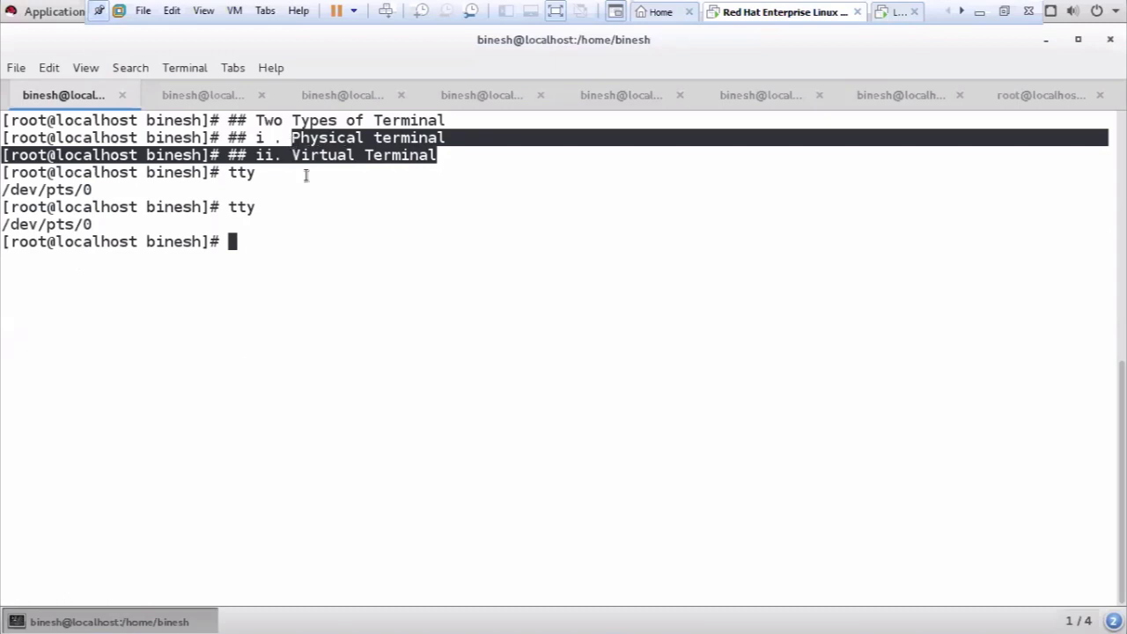
{"action": "left_click_drag", "start_coordinate": [444, 171], "coordinate": [318, 138]}
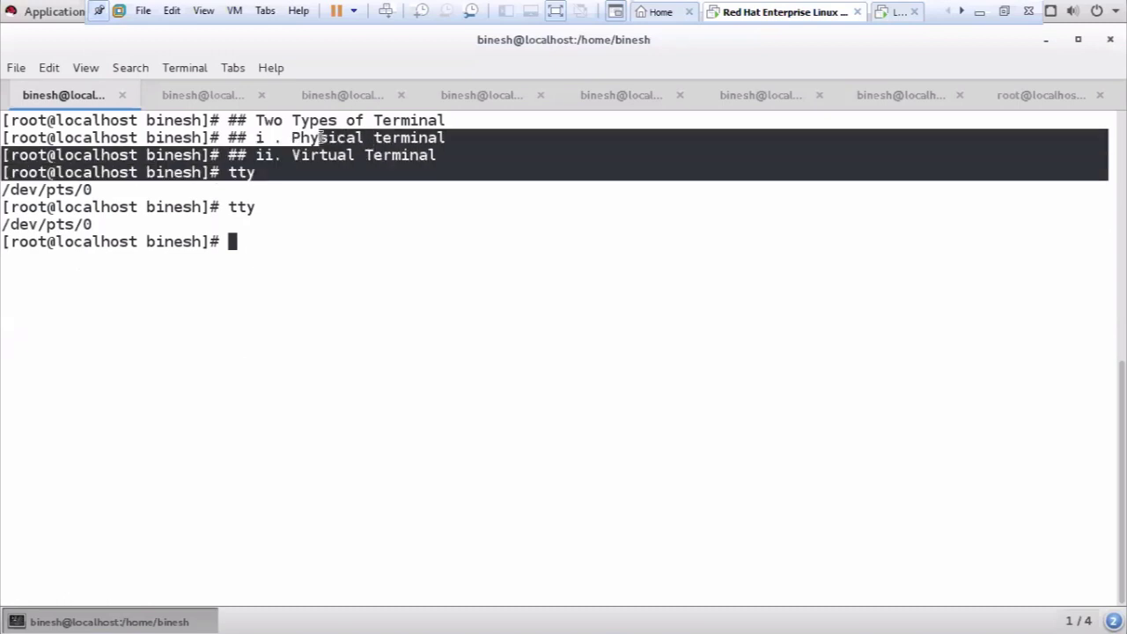
{"action": "left_click", "coordinate": [433, 156]}
{"action": "left_click_drag", "start_coordinate": [433, 155], "coordinate": [255, 139]}
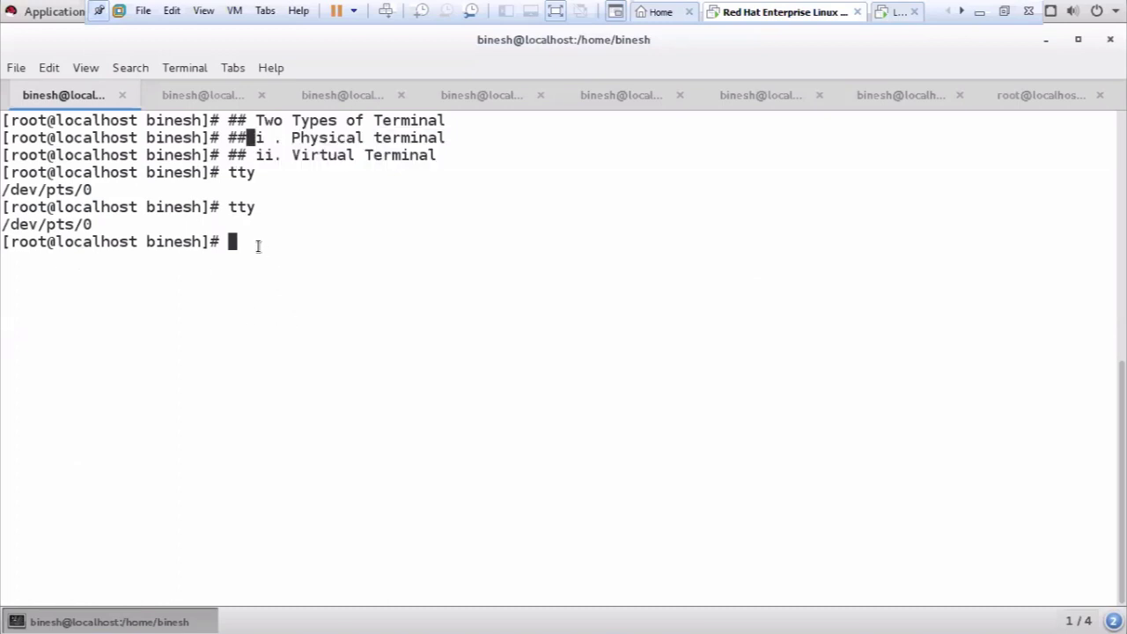
Clear the graphical terminal screen with the clear command
{"action": "left_click", "coordinate": [251, 245]}
{"action": "type", "text": "clear"}
{"action": "key", "text": "Return"}
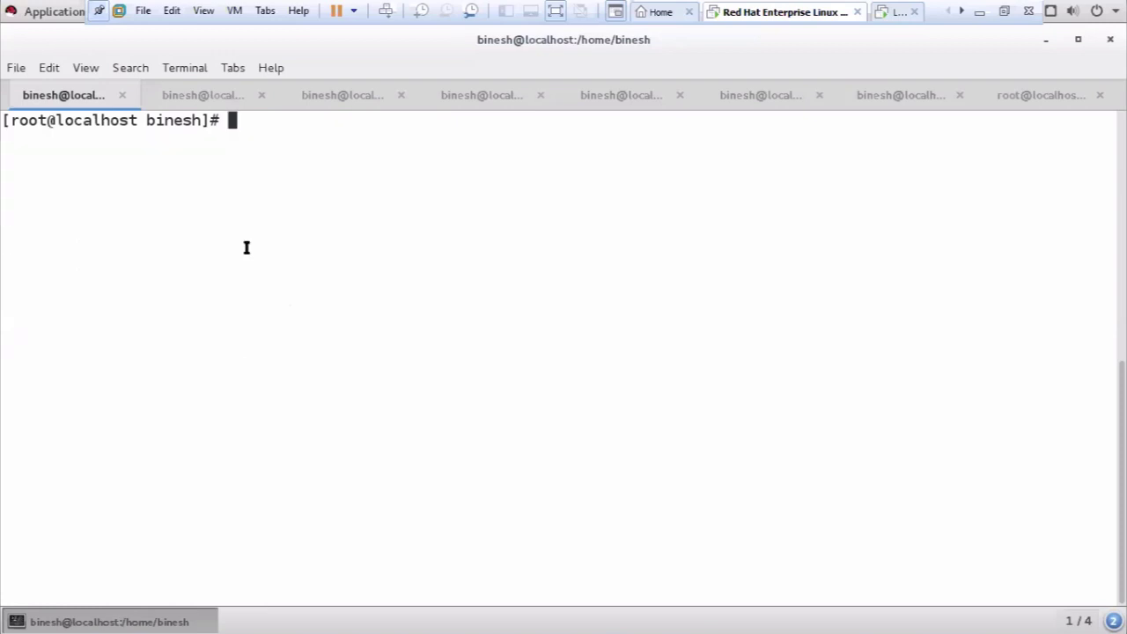
Enter the comment line "##Bash (Bourne again Shell" at the prompt
{"action": "type", "text": "Bash (Bourn"}
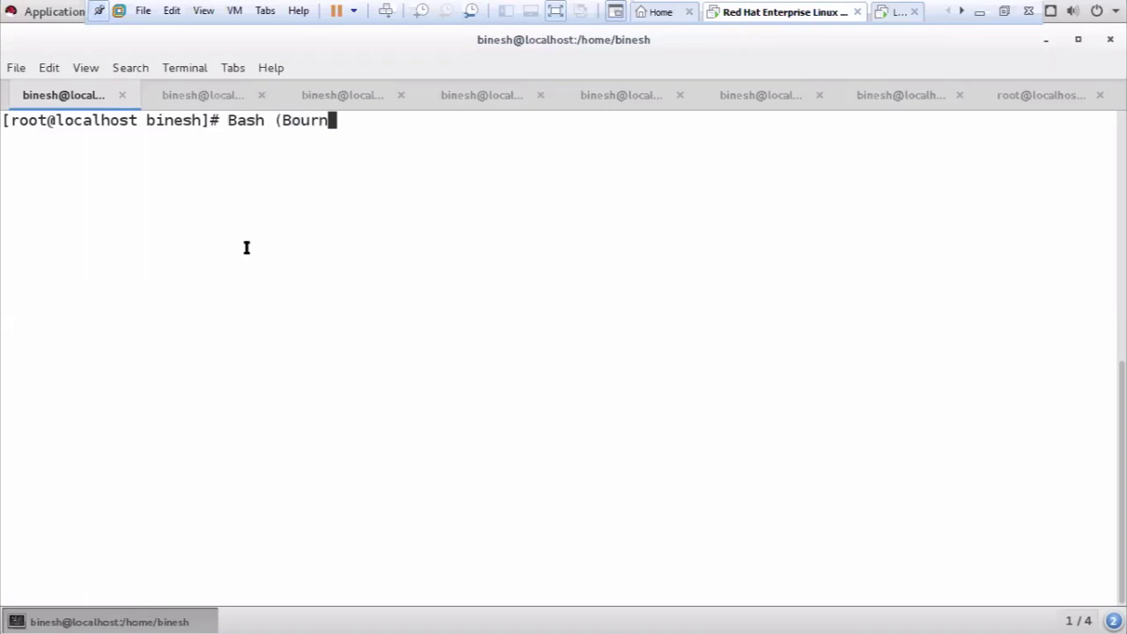
{"action": "type", "text": "e agai"}
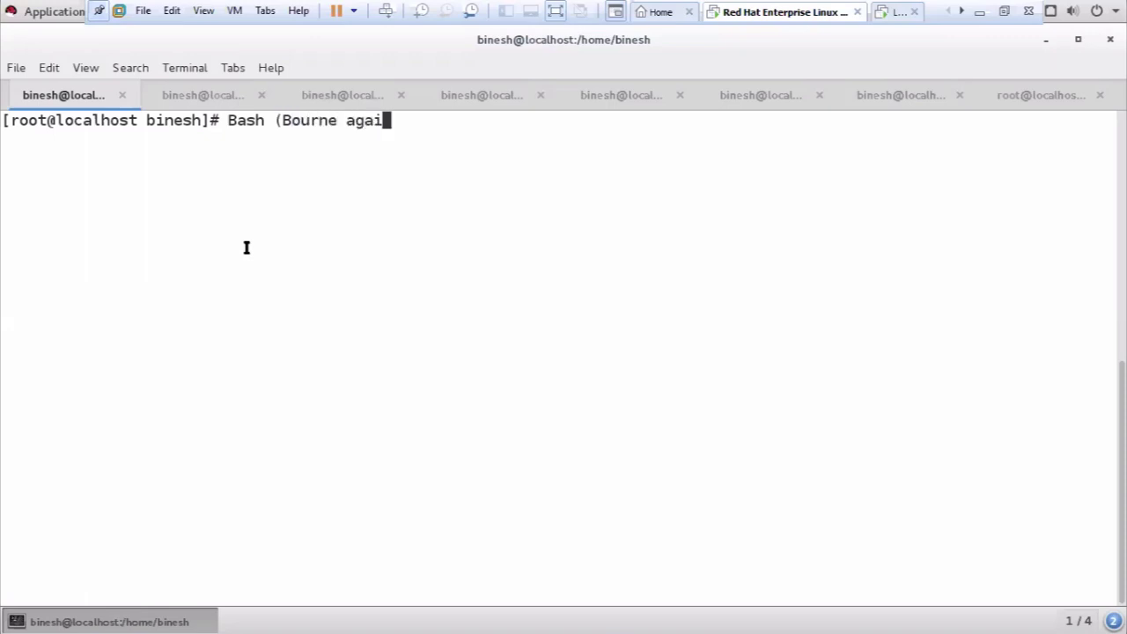
{"action": "type", "text": "n Shell"}
{"action": "key", "text": "Left"}
{"action": "key", "text": "Left"}
{"action": "key", "text": "Left"}
{"action": "key", "text": "Left"}
{"action": "key", "text": "Left"}
{"action": "key", "text": "Left"}
{"action": "key", "text": "Left"}
{"action": "key", "text": "Left"}
{"action": "key", "text": "Left"}
{"action": "key", "text": "Left"}
{"action": "key", "text": "Left"}
{"action": "key", "text": "Left"}
{"action": "key", "text": "Left"}
{"action": "key", "text": "Left"}
{"action": "key", "text": "Left"}
{"action": "key", "text": "Left"}
{"action": "key", "text": "Left"}
{"action": "key", "text": "Left"}
{"action": "key", "text": "Left"}
{"action": "key", "text": "Left"}
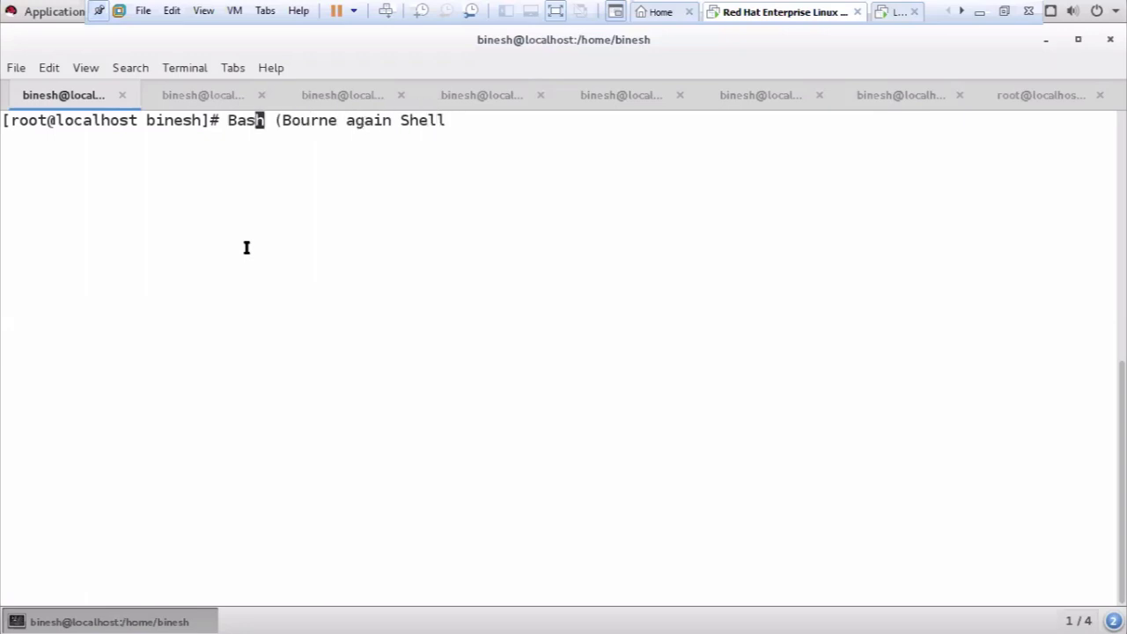
{"action": "type", "text": "##"}
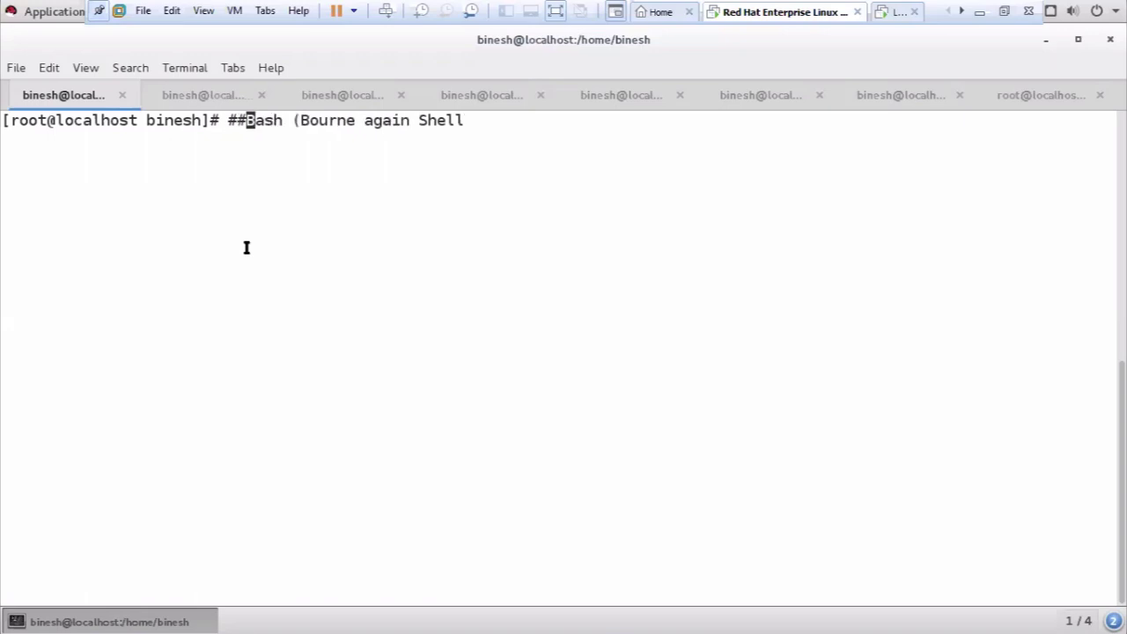
{"action": "key", "text": "Return"}
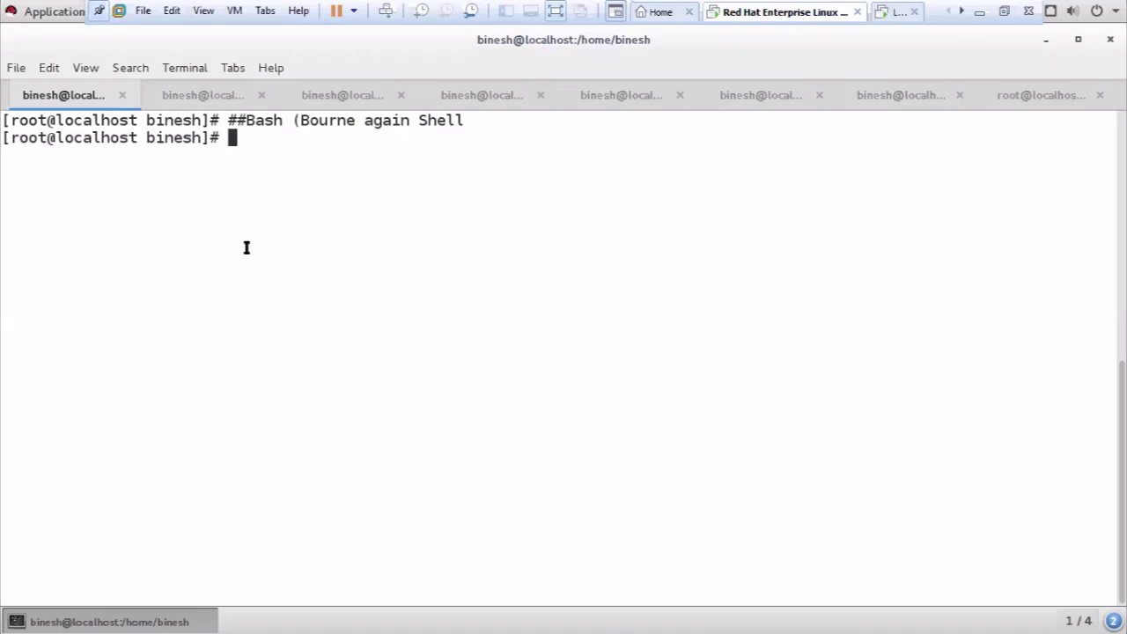
Print the default shell with "echo $SHELL" and highlight the resulting path and the command
{"action": "type", "text": "echo $SHELL"}
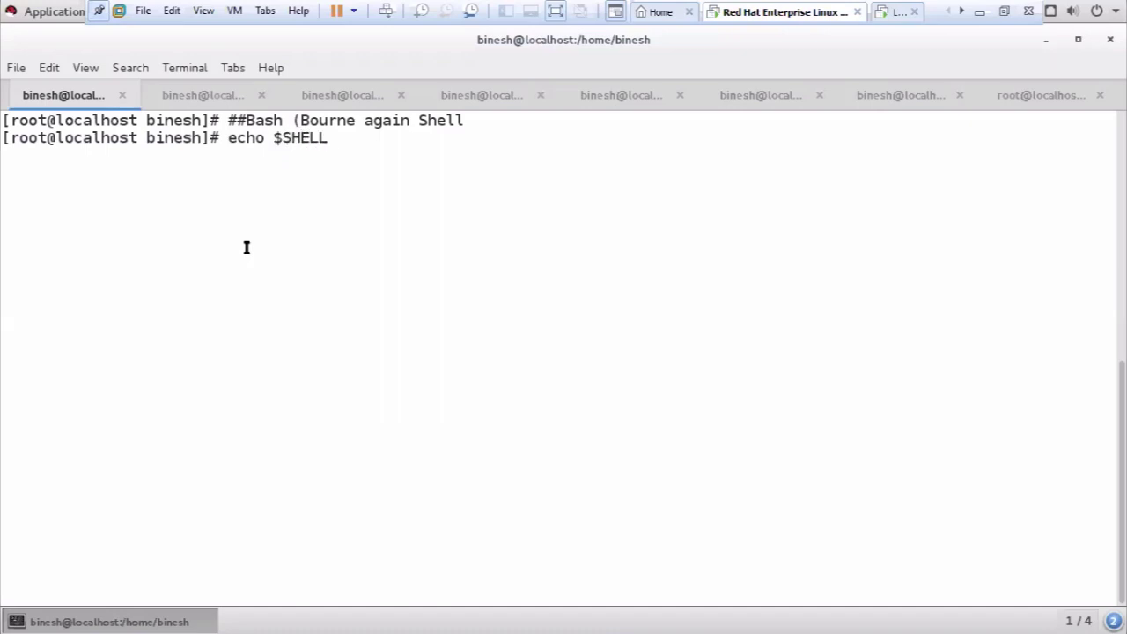
{"action": "key", "text": "Return"}
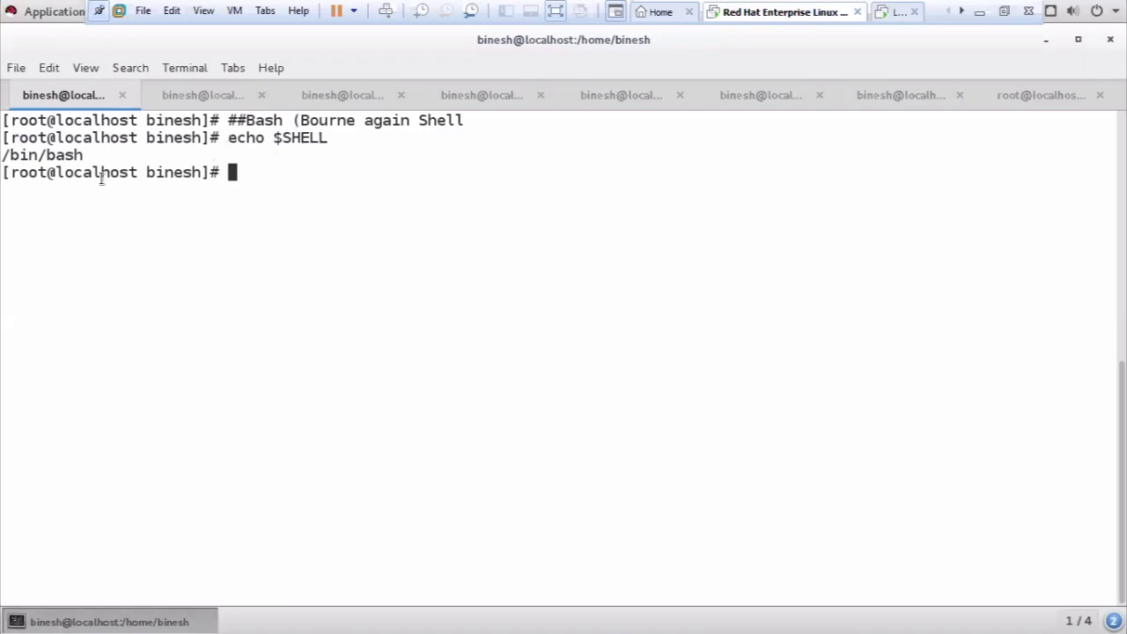
{"action": "left_click_drag", "start_coordinate": [85, 155], "coordinate": [9, 155]}
{"action": "left_click_drag", "start_coordinate": [88, 155], "coordinate": [2, 155]}
{"action": "left_click", "coordinate": [255, 184]}
{"action": "left_click_drag", "start_coordinate": [337, 138], "coordinate": [238, 134]}
{"action": "left_click", "coordinate": [237, 134]}
Recall the echo command, change its variable to $BASH and run it
{"action": "type", "text": "E"}
{"action": "key", "text": "BackSpace"}
{"action": "key", "text": "Up"}
{"action": "key", "text": "BackSpace"}
{"action": "key", "text": "BackSpace"}
{"action": "key", "text": "BackSpace"}
{"action": "key", "text": "BackSpace"}
{"action": "key", "text": "BackSpace"}
{"action": "type", "text": "bash"}
{"action": "key", "text": "BackSpace"}
{"action": "key", "text": "BackSpace"}
{"action": "key", "text": "BackSpace"}
{"action": "key", "text": "BackSpace"}
{"action": "type", "text": "BASH"}
{"action": "key", "text": "Return"}
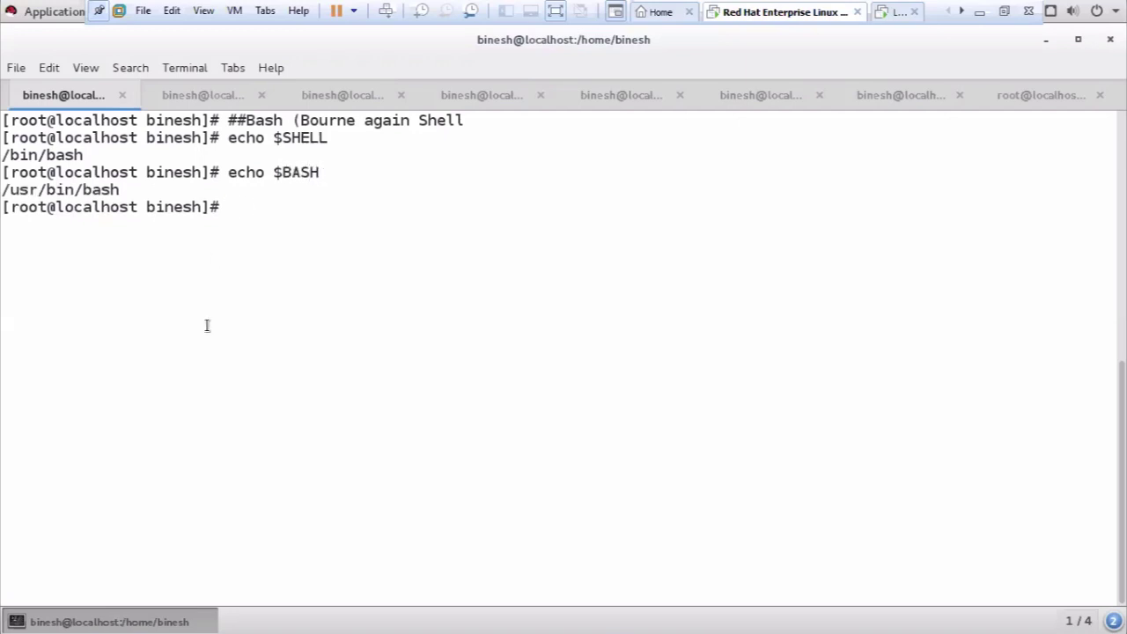
Highlight the path printed by "echo $BASH" and compare it with the path from "echo $SHELL"
{"action": "left_click_drag", "start_coordinate": [124, 189], "coordinate": [2, 190]}
{"action": "left_click", "coordinate": [41, 195]}
{"action": "left_click_drag", "start_coordinate": [118, 189], "coordinate": [10, 190]}
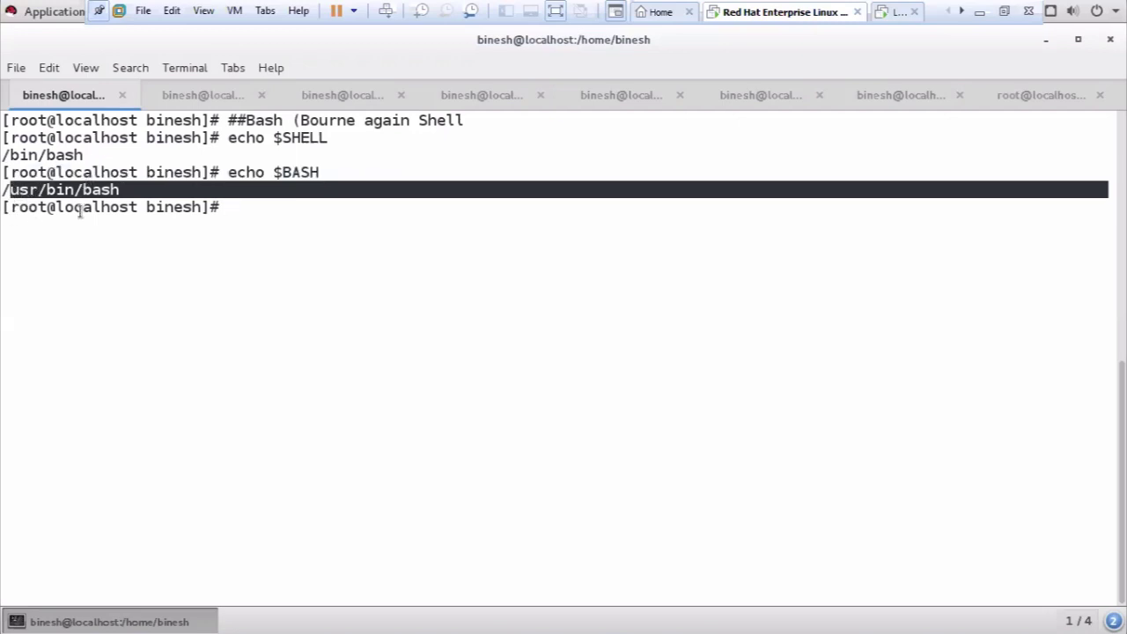
{"action": "left_click_drag", "start_coordinate": [118, 189], "coordinate": [174, 208]}
{"action": "left_click", "coordinate": [233, 210]}
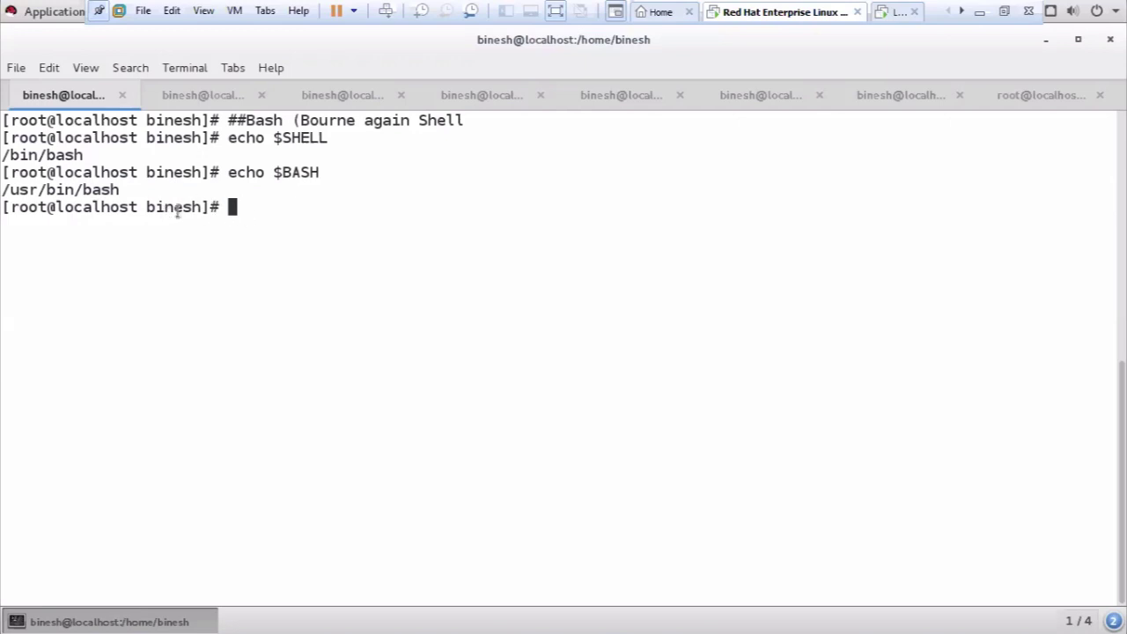
{"action": "left_click_drag", "start_coordinate": [124, 189], "coordinate": [10, 190]}
{"action": "left_click", "coordinate": [63, 212]}
{"action": "left_click_drag", "start_coordinate": [96, 152], "coordinate": [3, 155]}
Start a root login shell with "su -"
{"action": "left_click", "coordinate": [238, 211]}
{"action": "type", "text": "su -"}
{"action": "key", "text": "Return"}
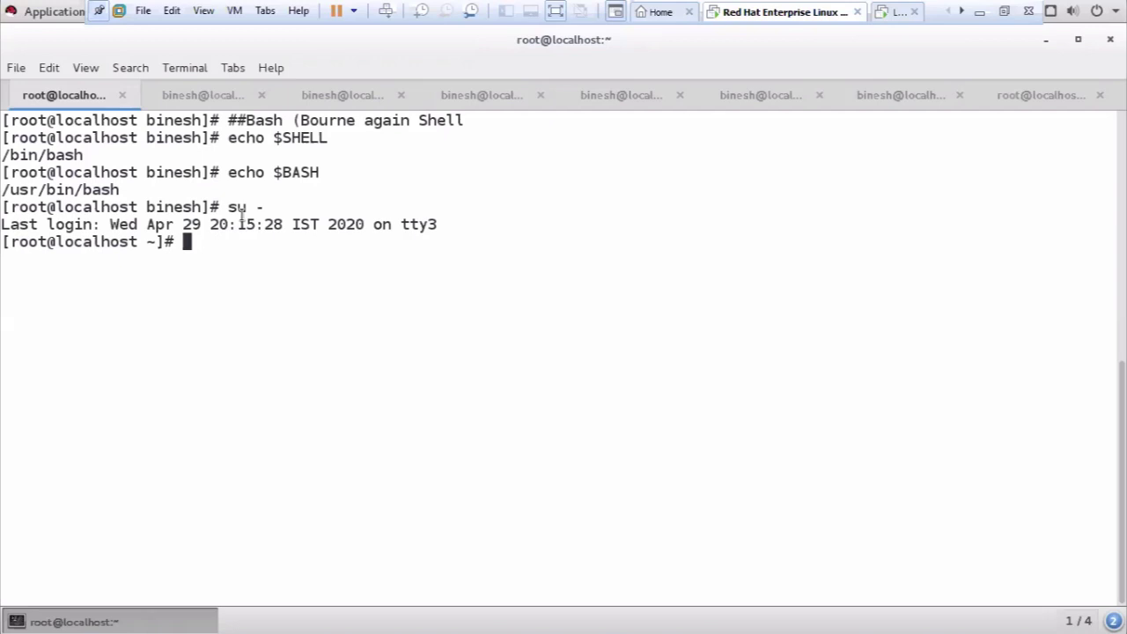
Clear the terminal screen and enter "useradd" at the prompt without running it
{"action": "type", "text": "ckla"}
{"action": "key", "text": "BackSpace"}
{"action": "key", "text": "BackSpace"}
{"action": "key", "text": "BackSpace"}
{"action": "key", "text": "BackSpace"}
{"action": "type", "text": "clear"}
{"action": "key", "text": "Return"}
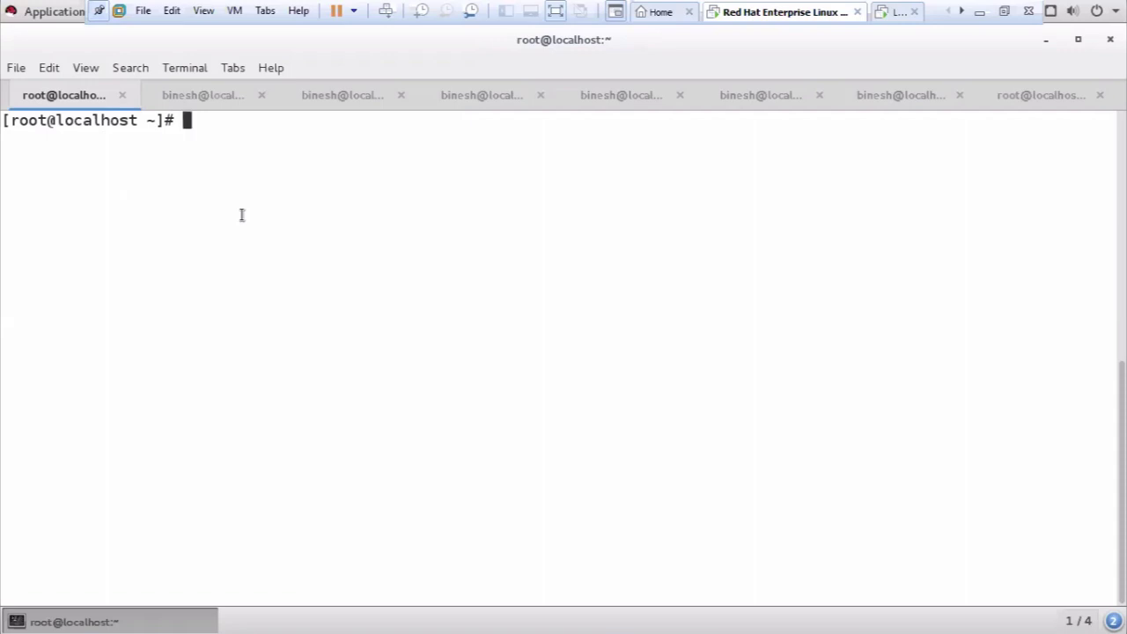
{"action": "type", "text": "useradd"}
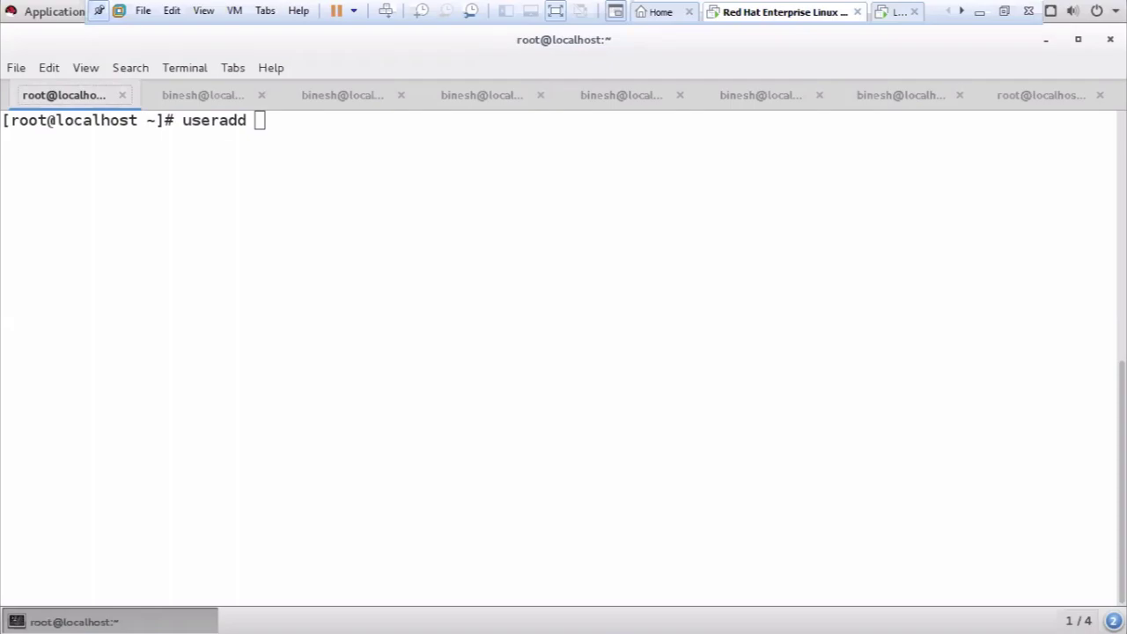
Switch to the second text console, run tty twice to print its device name and return to the graphical terminal
{"action": "key", "text": "ctrl+alt+F2"}
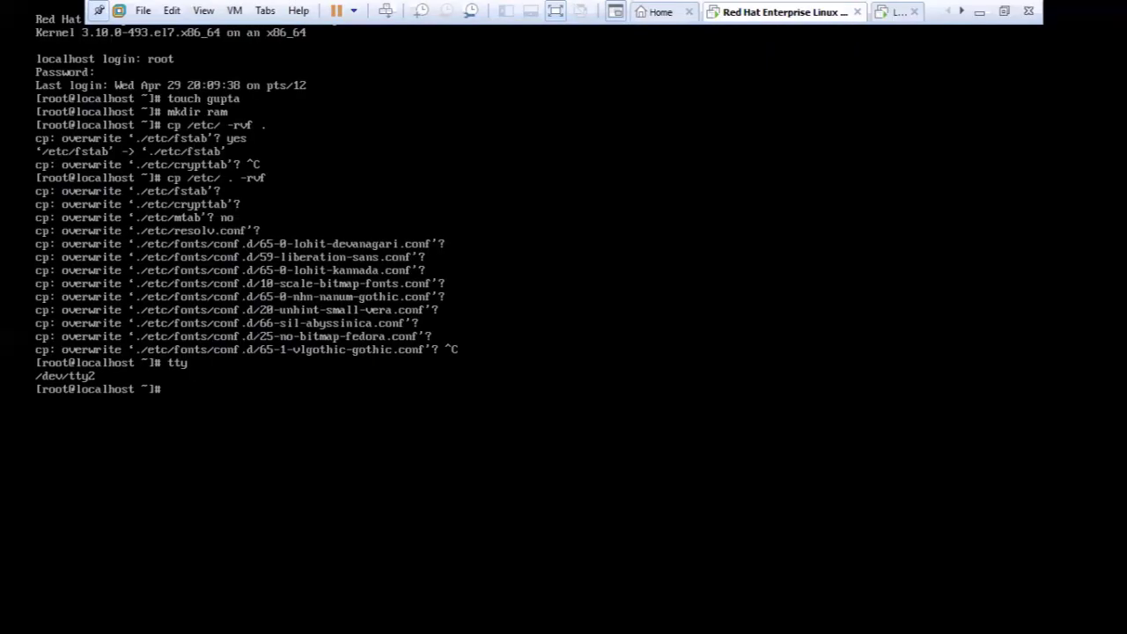
{"action": "type", "text": "tty"}
{"action": "key", "text": "Return"}
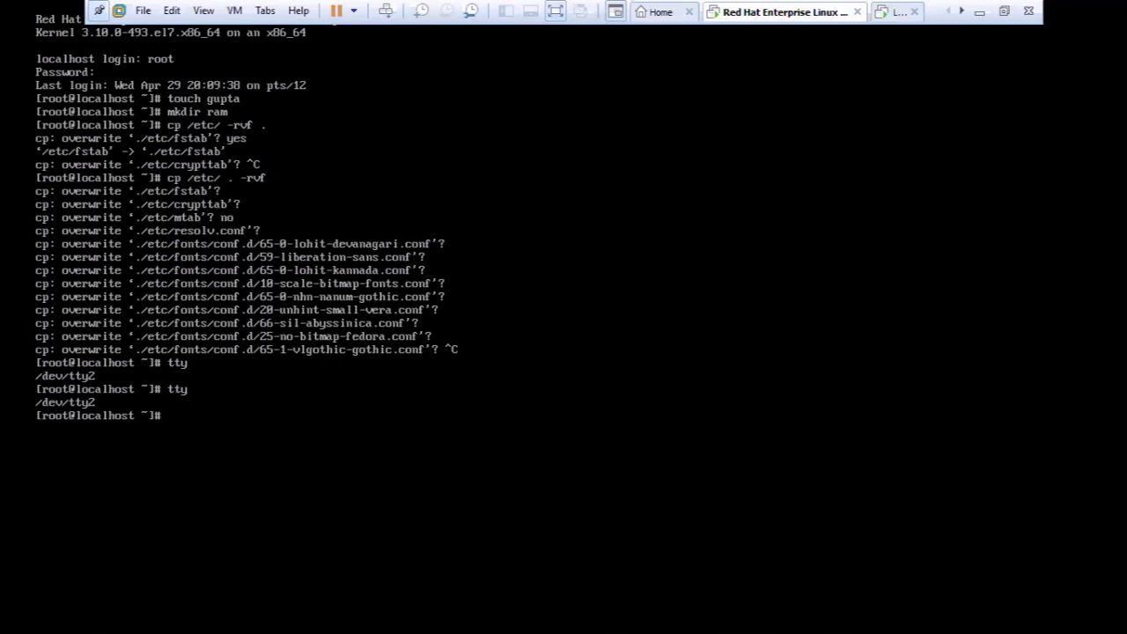
{"action": "type", "text": "tty"}
{"action": "key", "text": "Return"}
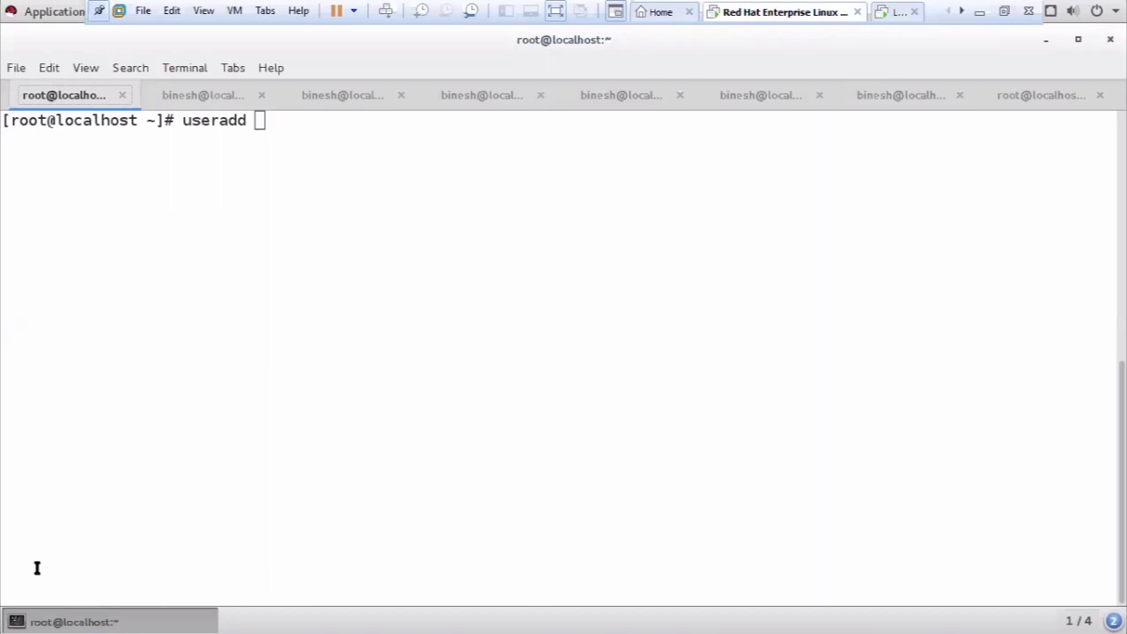
Erase the unfinished useradd command and run tty in the graphical terminal instead
{"action": "left_click", "coordinate": [264, 126]}
{"action": "key", "text": "BackSpace"}
{"action": "key", "text": "BackSpace"}
{"action": "key", "text": "BackSpace"}
{"action": "key", "text": "BackSpace"}
{"action": "key", "text": "BackSpace"}
{"action": "key", "text": "BackSpace"}
{"action": "key", "text": "BackSpace"}
{"action": "type", "text": "tty"}
{"action": "key", "text": "Return"}
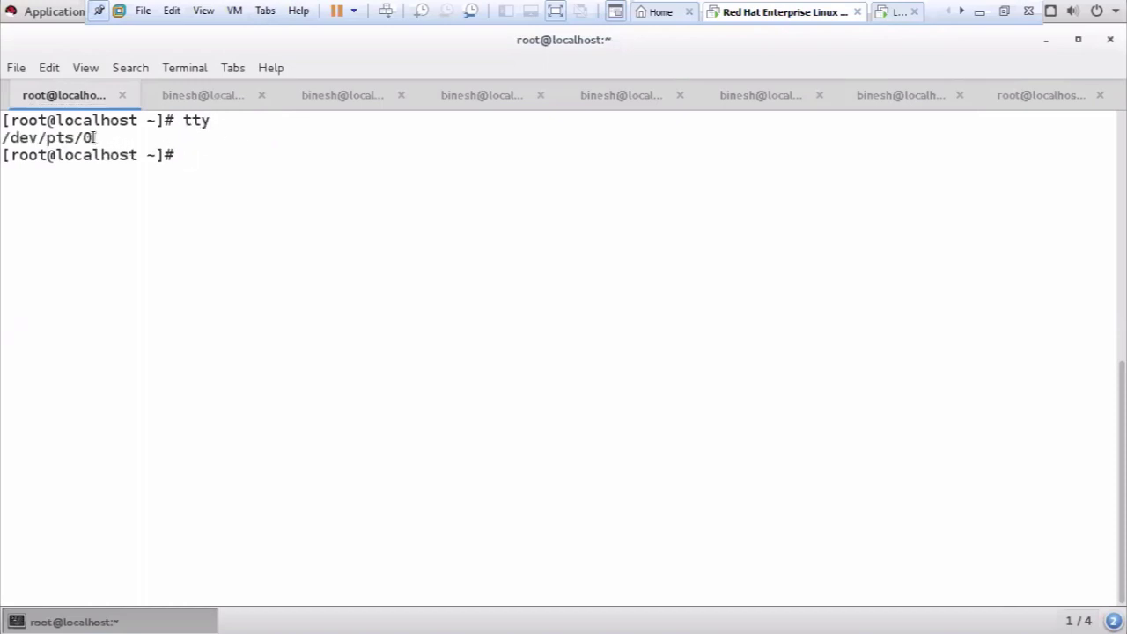
Highlight the "pts" part of the device path in the tty output
{"action": "left_click_drag", "start_coordinate": [77, 136], "coordinate": [4, 152]}
{"action": "double_click", "coordinate": [58, 138]}
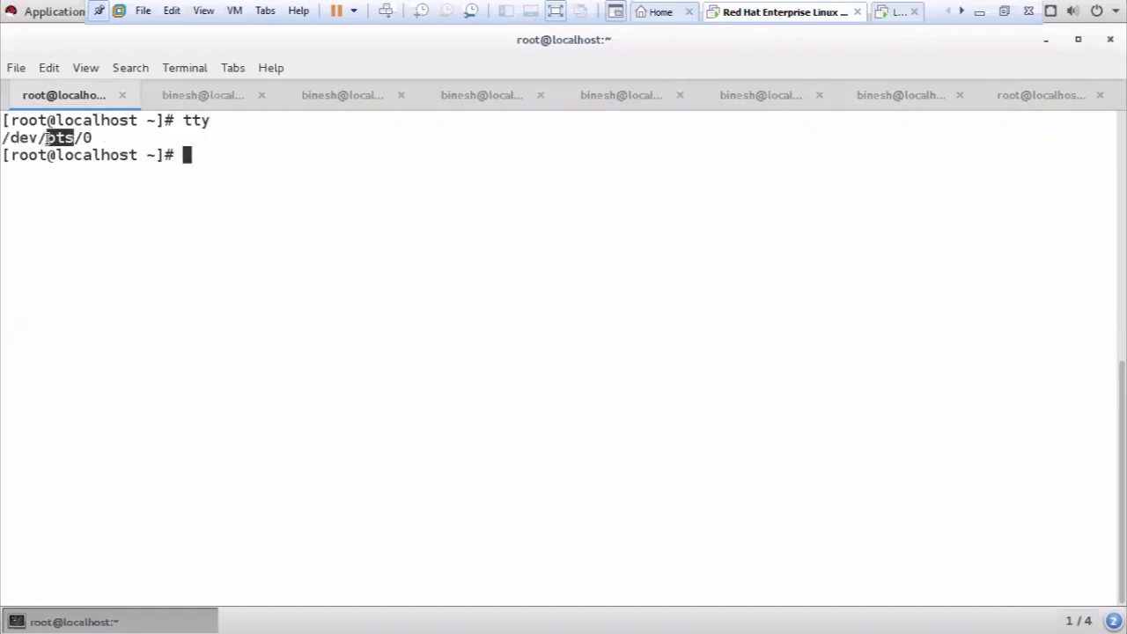
{"action": "left_click", "coordinate": [180, 155]}
{"action": "left_click_drag", "start_coordinate": [76, 138], "coordinate": [46, 138]}
Close all the terminal tabs between the first and last root tabs
{"action": "left_click", "coordinate": [259, 96]}
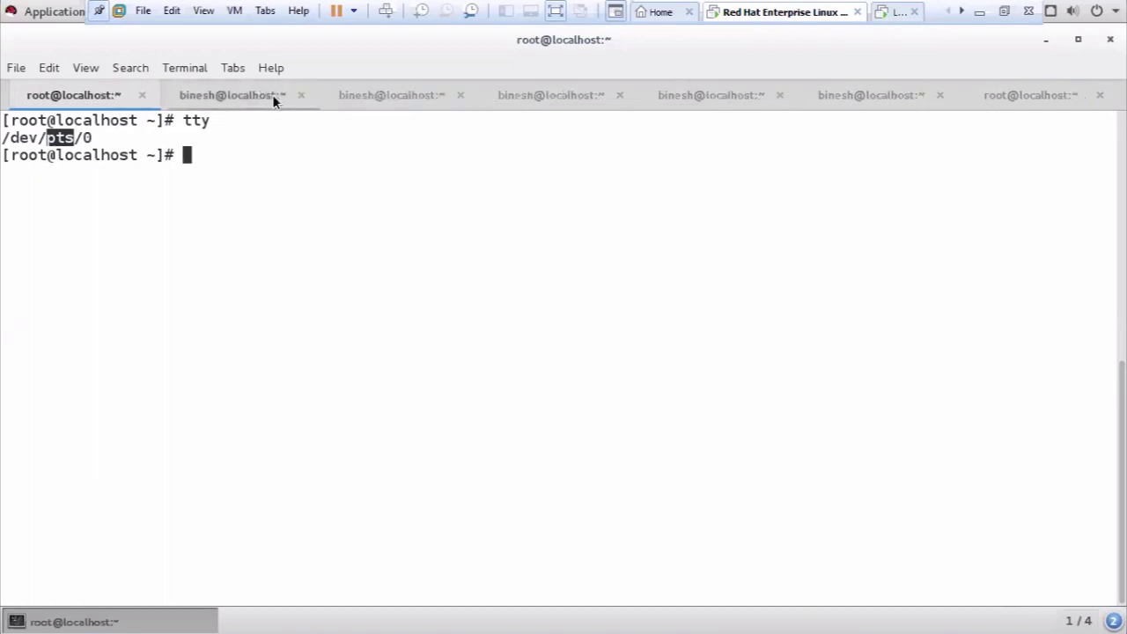
{"action": "left_click", "coordinate": [299, 95]}
{"action": "left_click", "coordinate": [352, 95]}
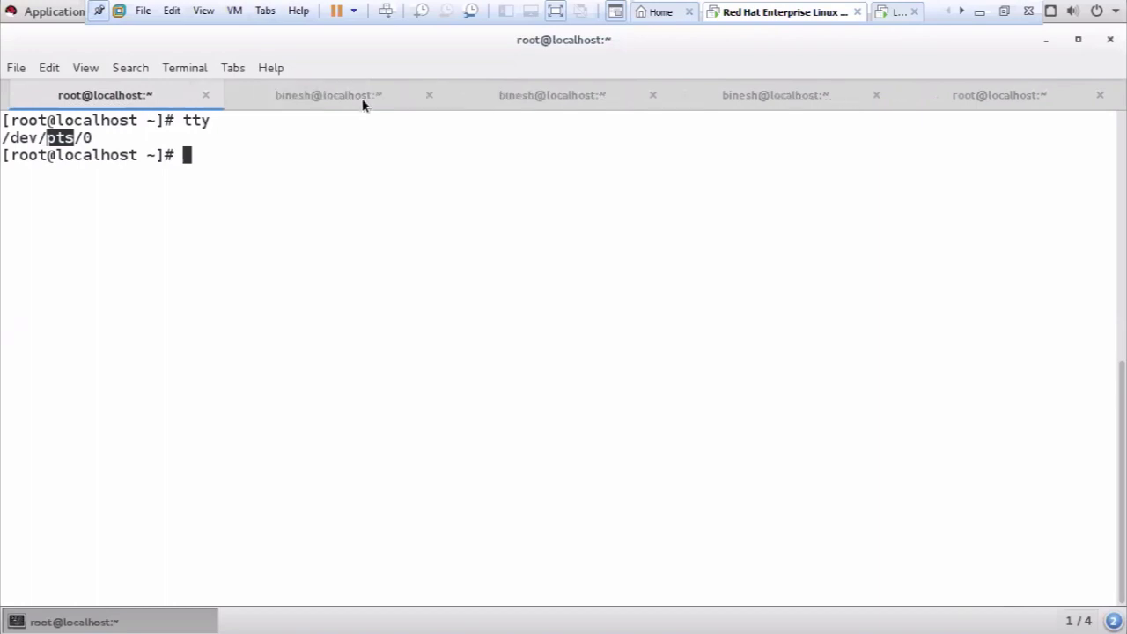
{"action": "left_click", "coordinate": [428, 97]}
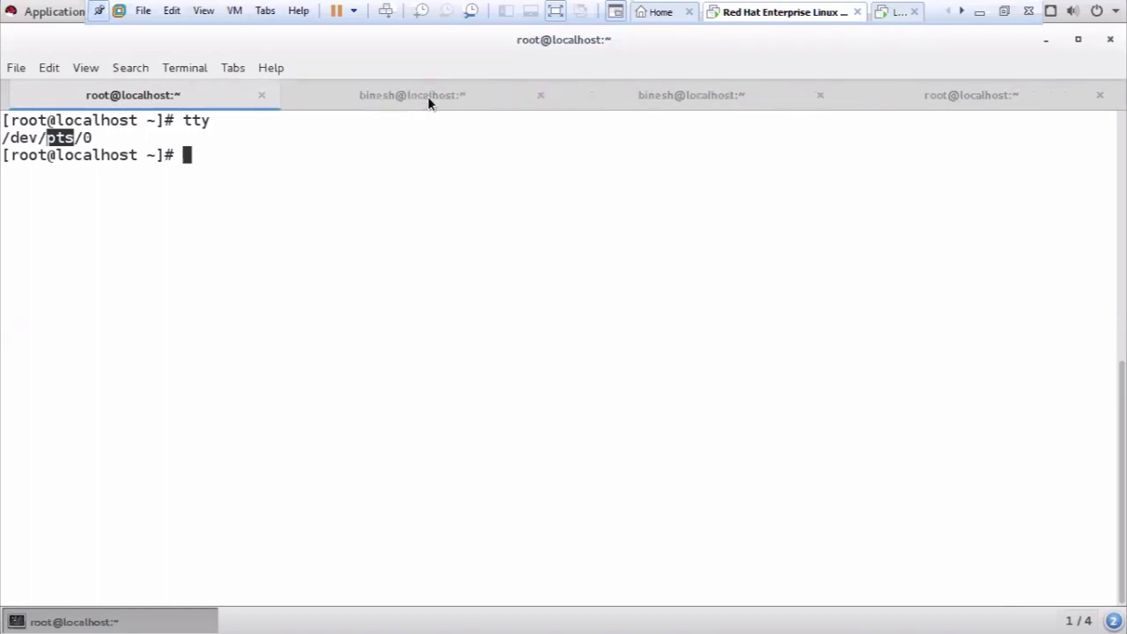
{"action": "left_click", "coordinate": [539, 97]}
{"action": "left_click", "coordinate": [727, 96]}
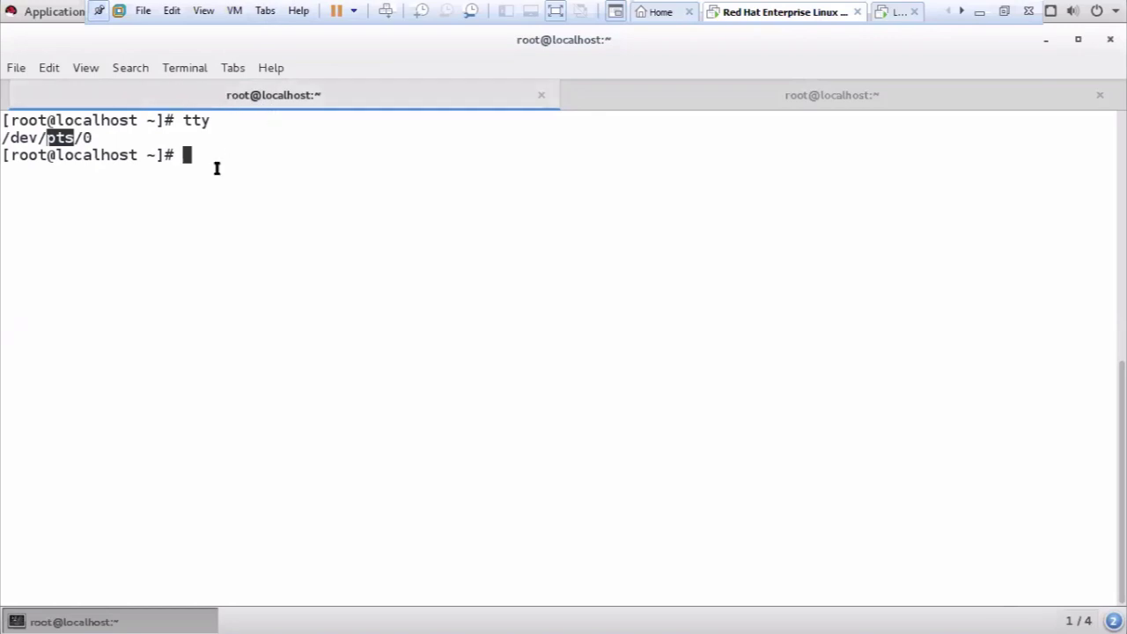
Clear the terminal screen and create a new user account with useradd, using the person's first name as login
{"action": "type", "text": "clear"}
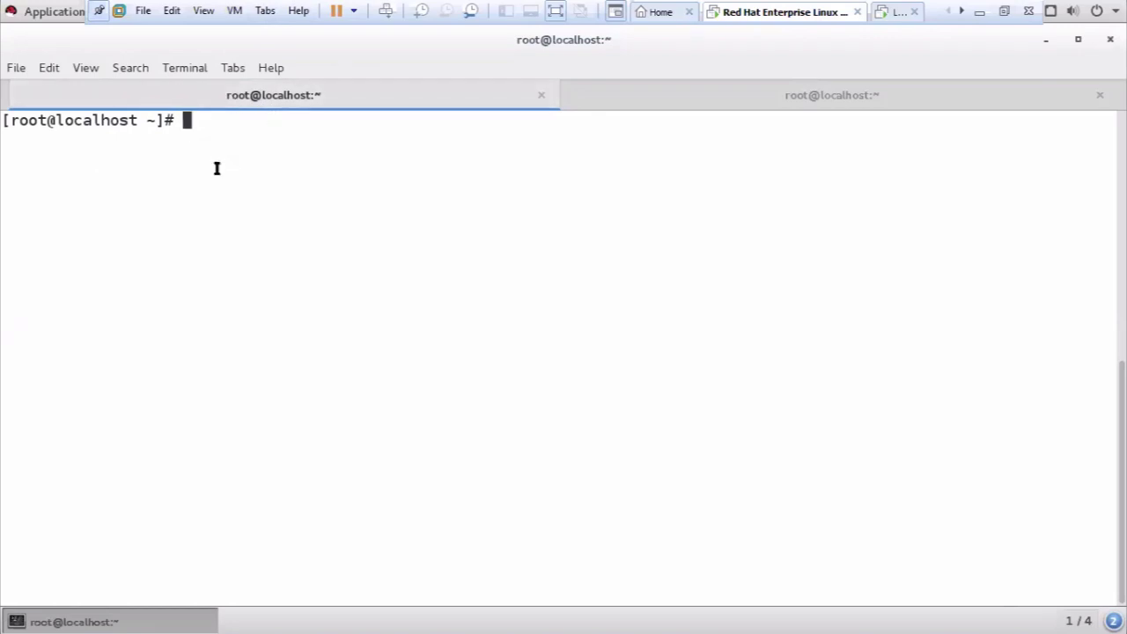
{"action": "type", "text": "useradd "}
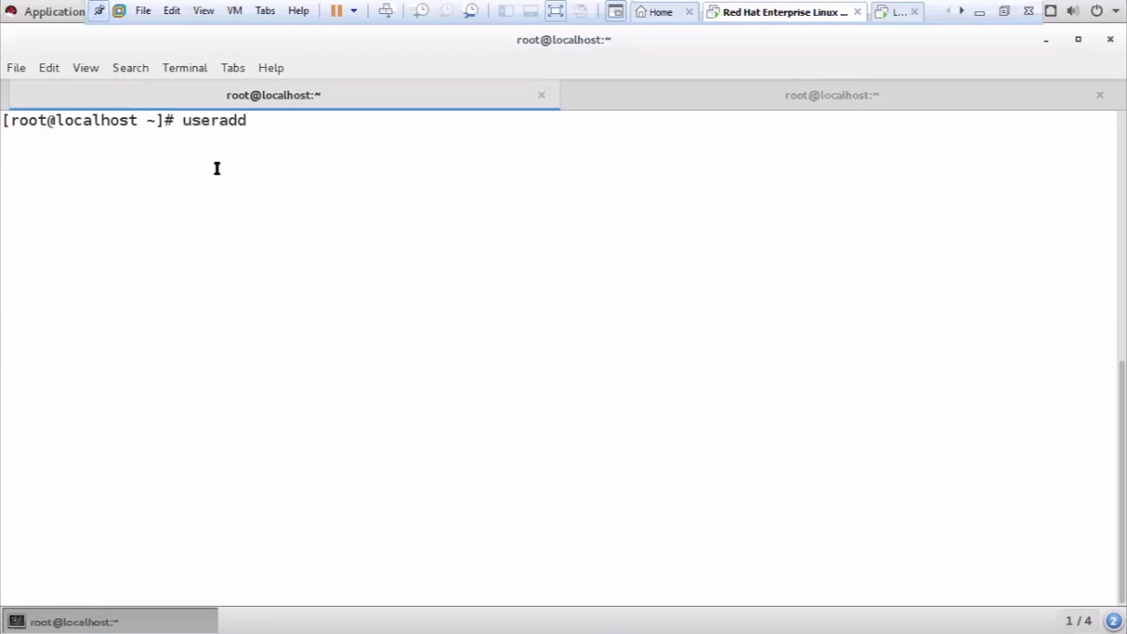
{"action": "type", "text": "anand"}
{"action": "key", "text": "Return"}
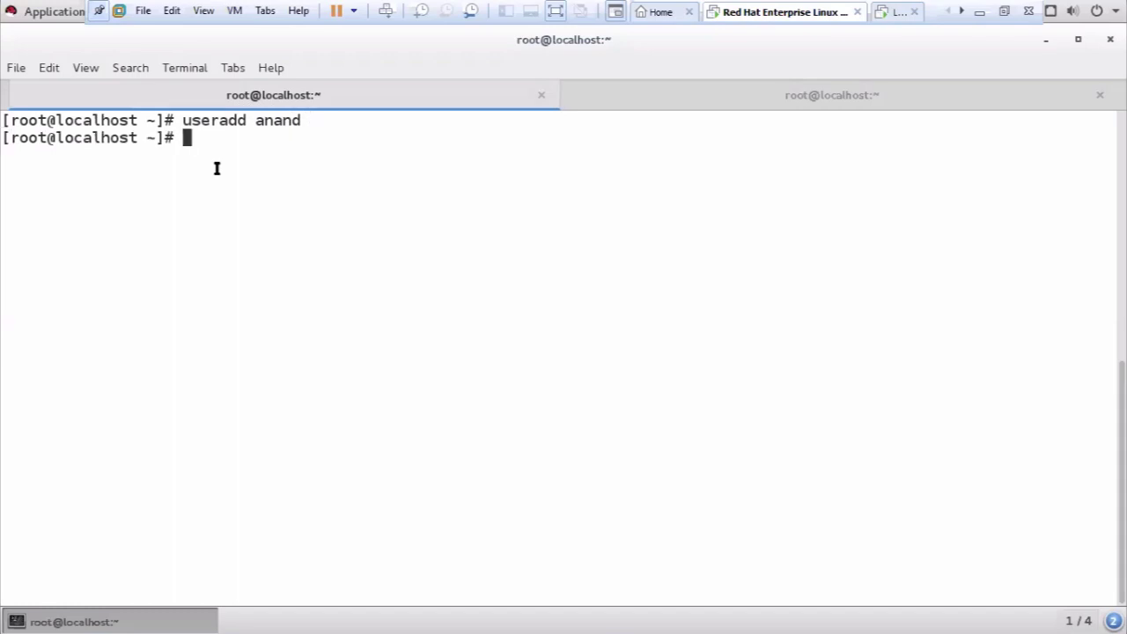
Set the new user's password with passwd, entering and retyping the account password
{"action": "type", "text": "passwd am"}
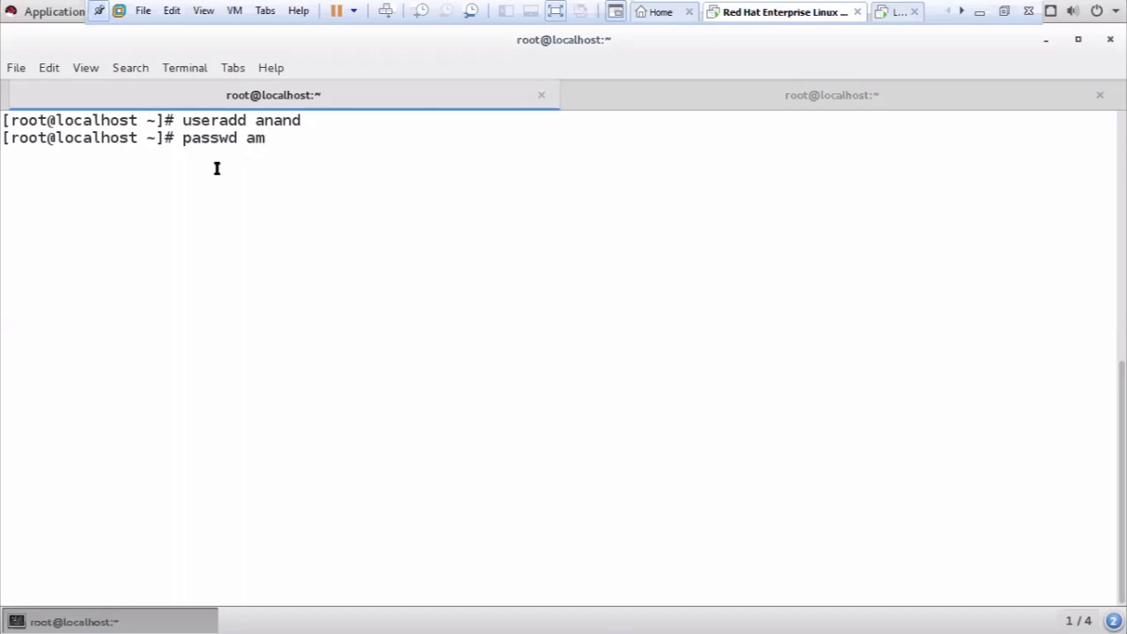
{"action": "key", "text": "BackSpace"}
{"action": "type", "text": "nand"}
{"action": "key", "text": "Return"}
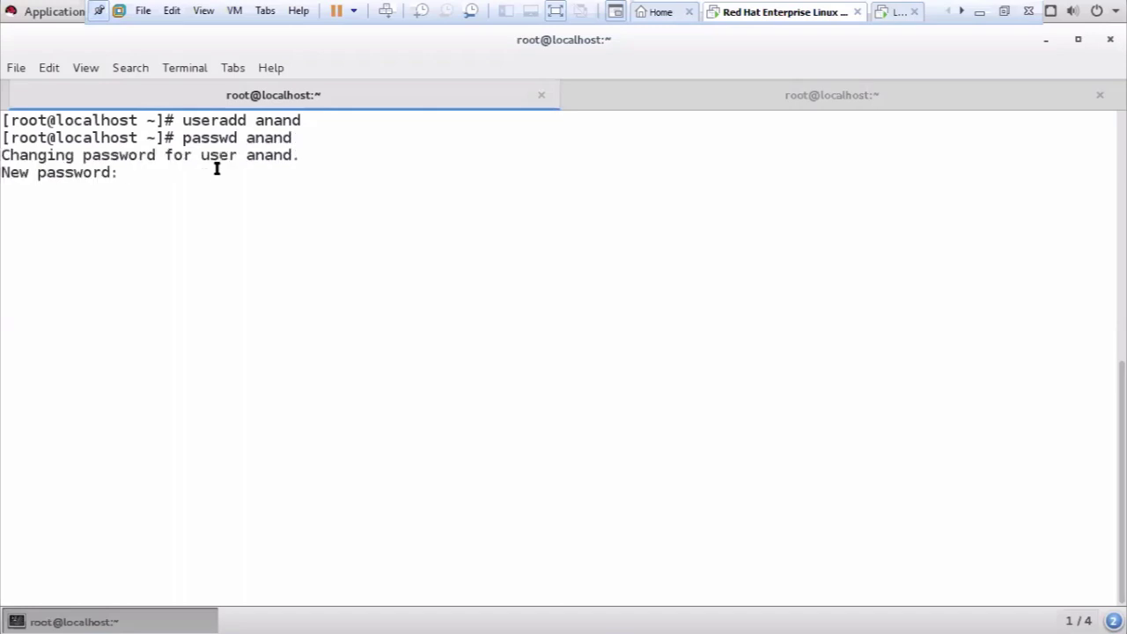
{"action": "key", "text": "Return"}
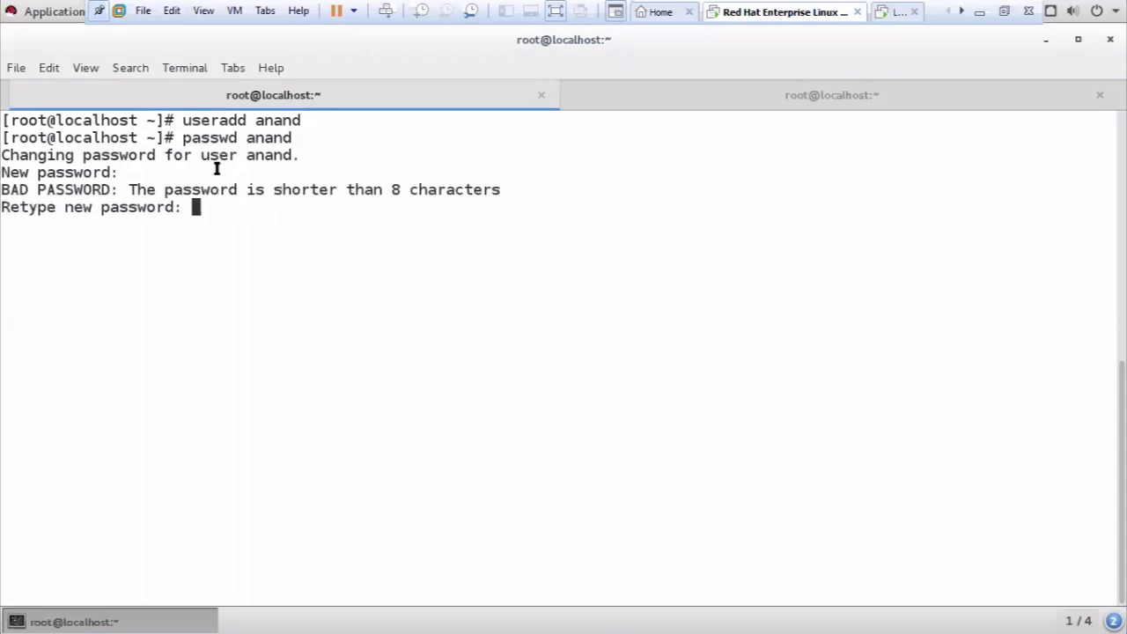
{"action": "key", "text": "Return"}
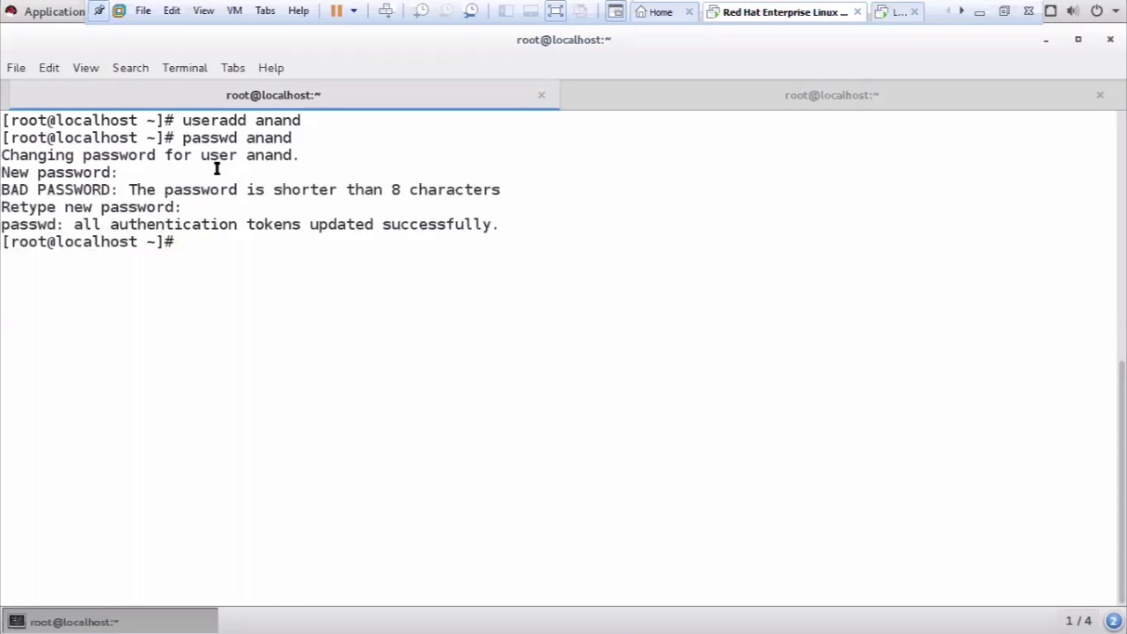
In the second terminal tab, clear the screen, enlarge the text and switch to the new user with su -
{"action": "left_click", "coordinate": [734, 103]}
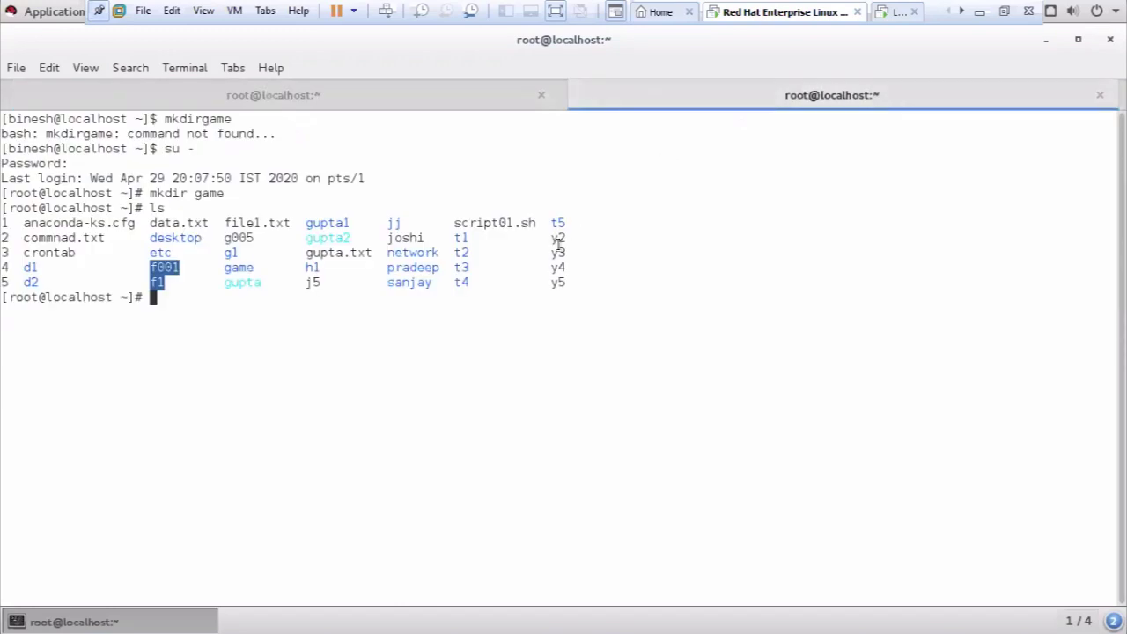
{"action": "type", "text": "clear"}
{"action": "key", "text": "Return"}
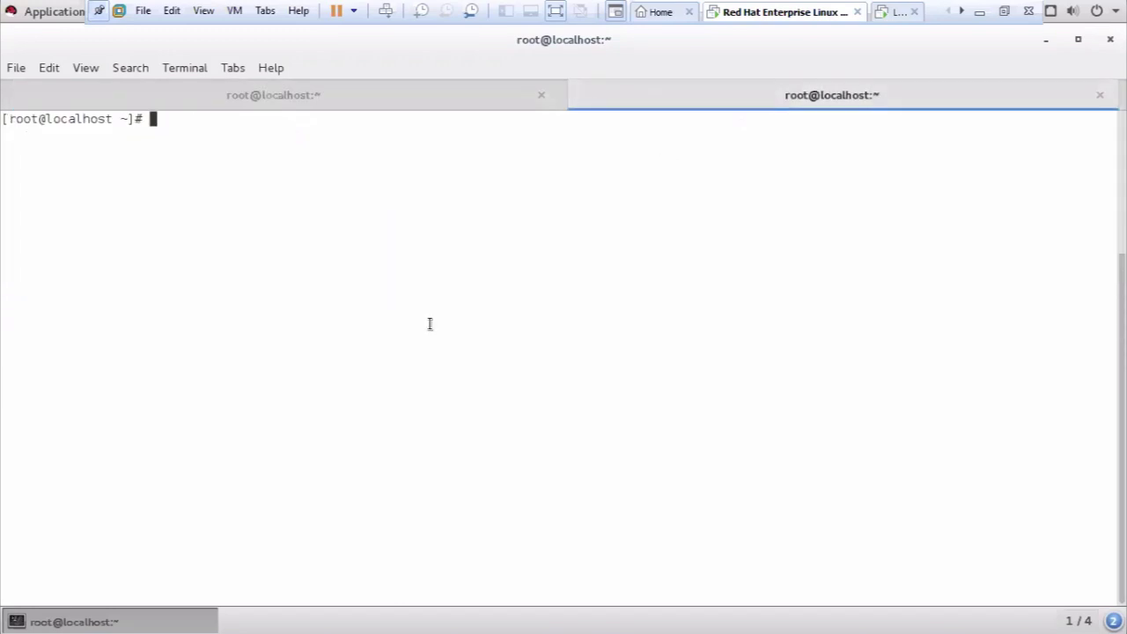
{"action": "key", "text": "ctrl+plus"}
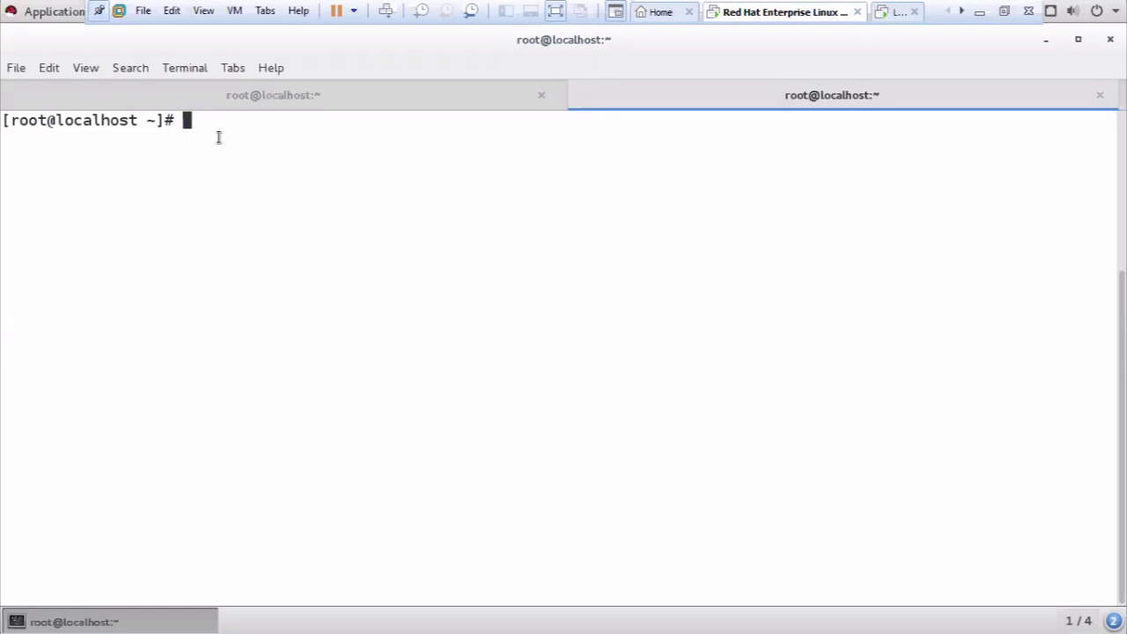
{"action": "type", "text": "su - anand"}
{"action": "key", "text": "Return"}
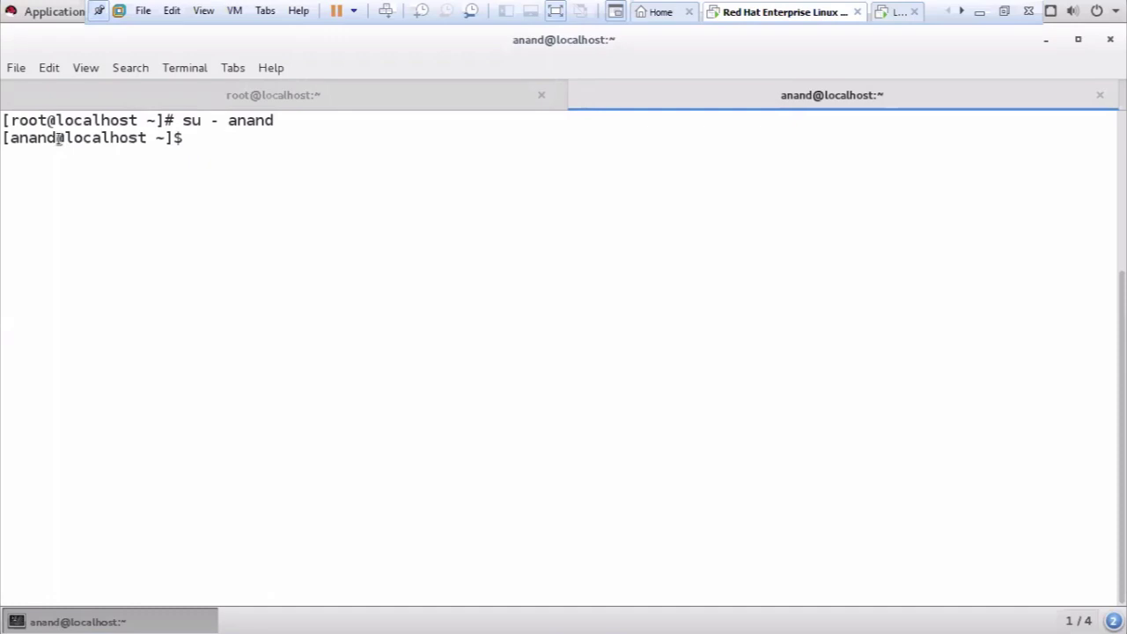
Highlight the user name in the shell prompt and in the su command above it
{"action": "left_click_drag", "start_coordinate": [49, 138], "coordinate": [3, 137]}
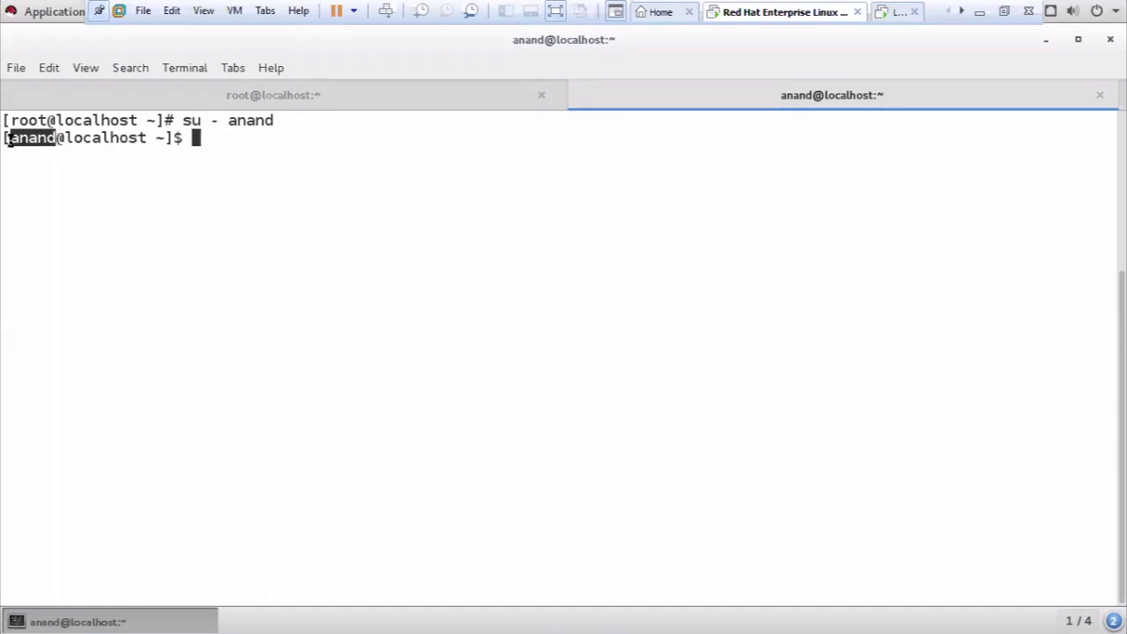
{"action": "triple_click", "coordinate": [146, 150]}
{"action": "left_click", "coordinate": [191, 147]}
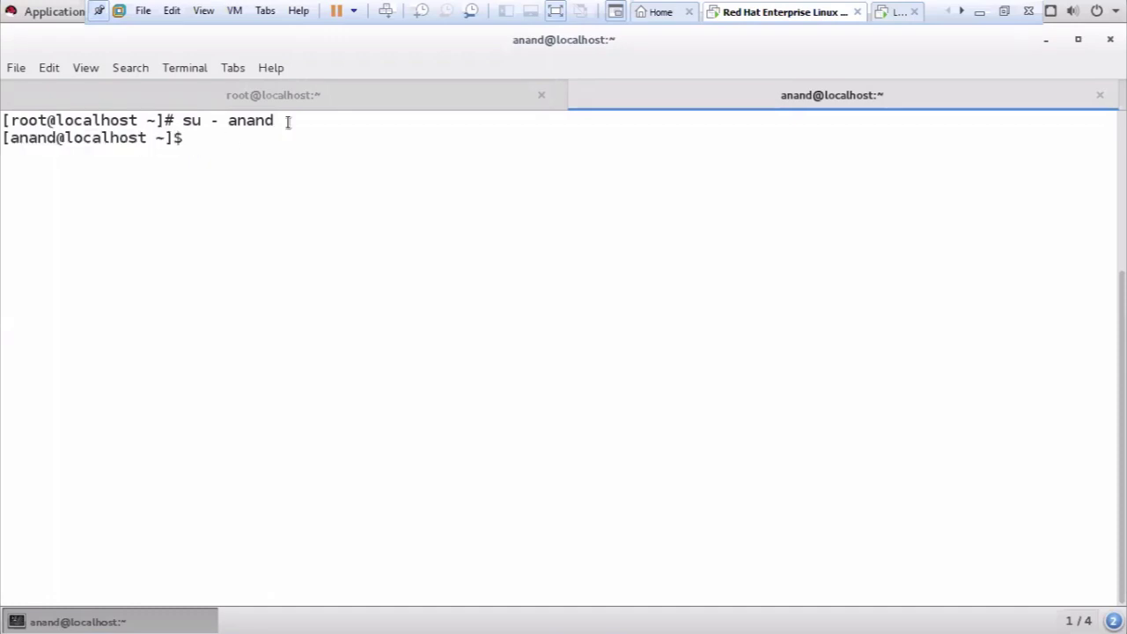
{"action": "left_click_drag", "start_coordinate": [287, 118], "coordinate": [255, 121]}
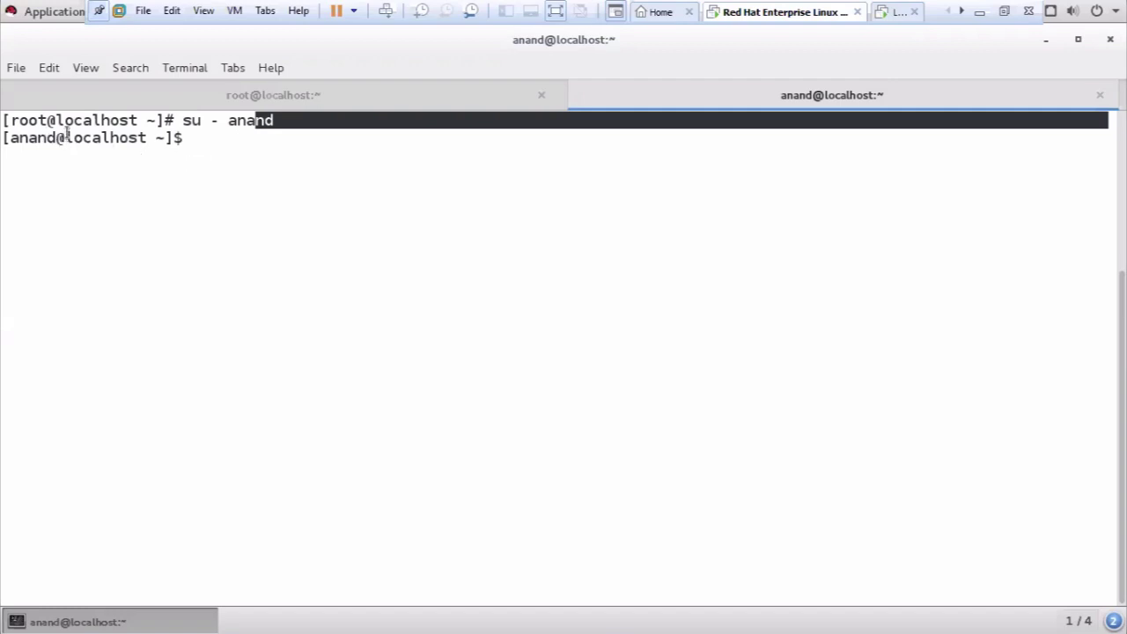
{"action": "left_click", "coordinate": [58, 135]}
{"action": "left_click_drag", "start_coordinate": [55, 134], "coordinate": [10, 138]}
{"action": "left_click", "coordinate": [199, 150]}
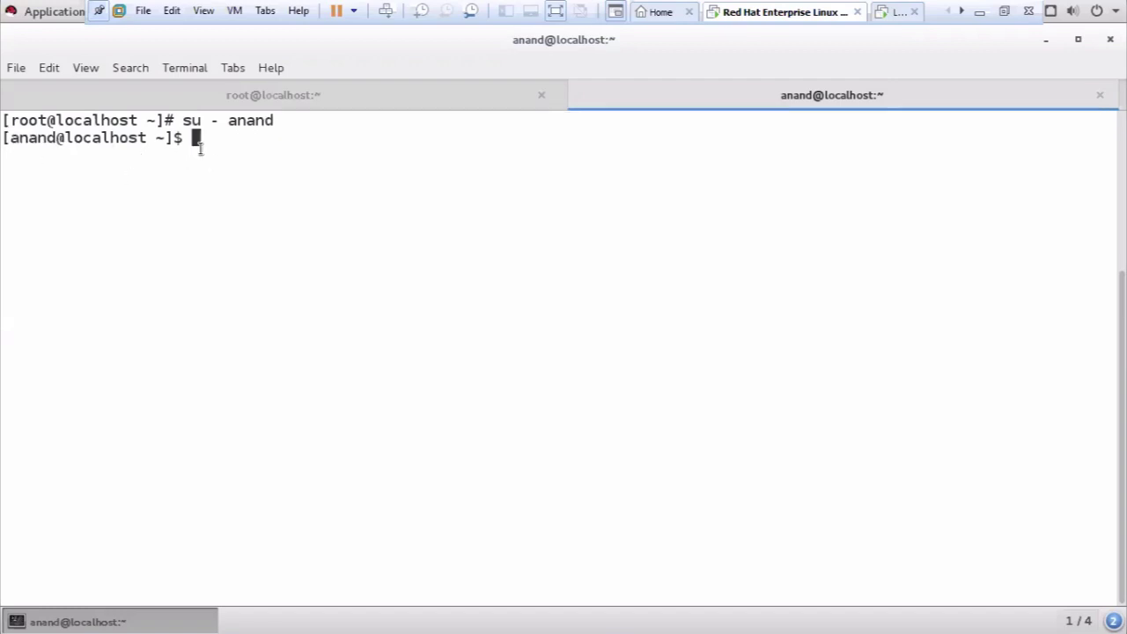
Create the directory t1 with mkdir and try to create the nested path t1/t2/t3/t4/t5/t6 without options
{"action": "type", "text": "mkdir t1"}
{"action": "key", "text": "Return"}
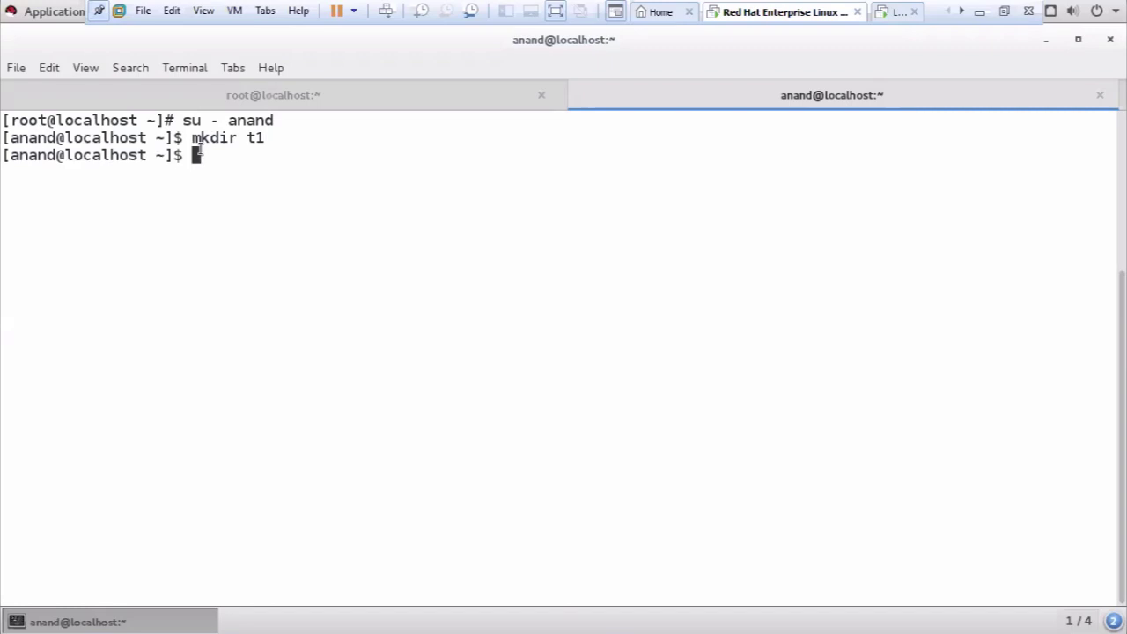
{"action": "key", "text": "Up"}
{"action": "type", "text": "/t2/t3"}
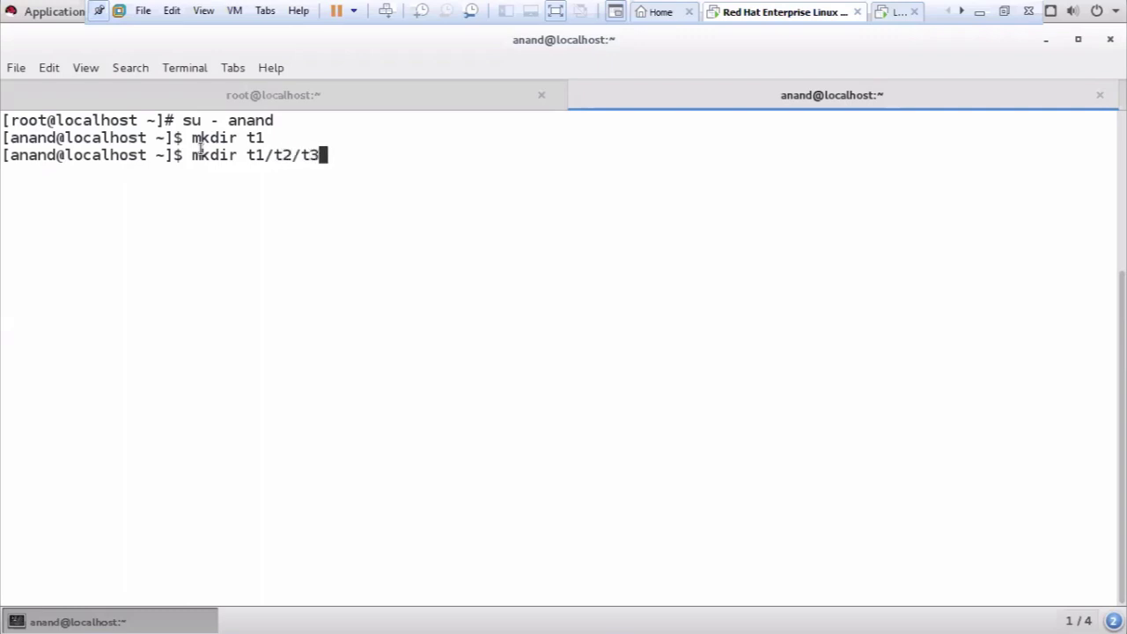
{"action": "type", "text": "/t4/t5/t6"}
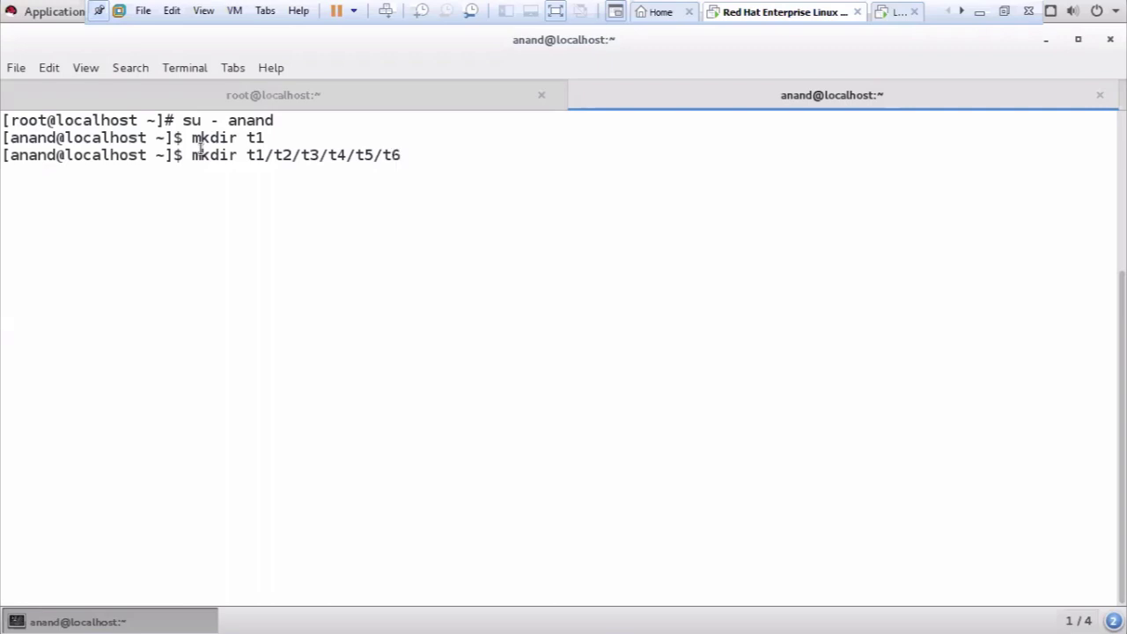
{"action": "key", "text": "Return"}
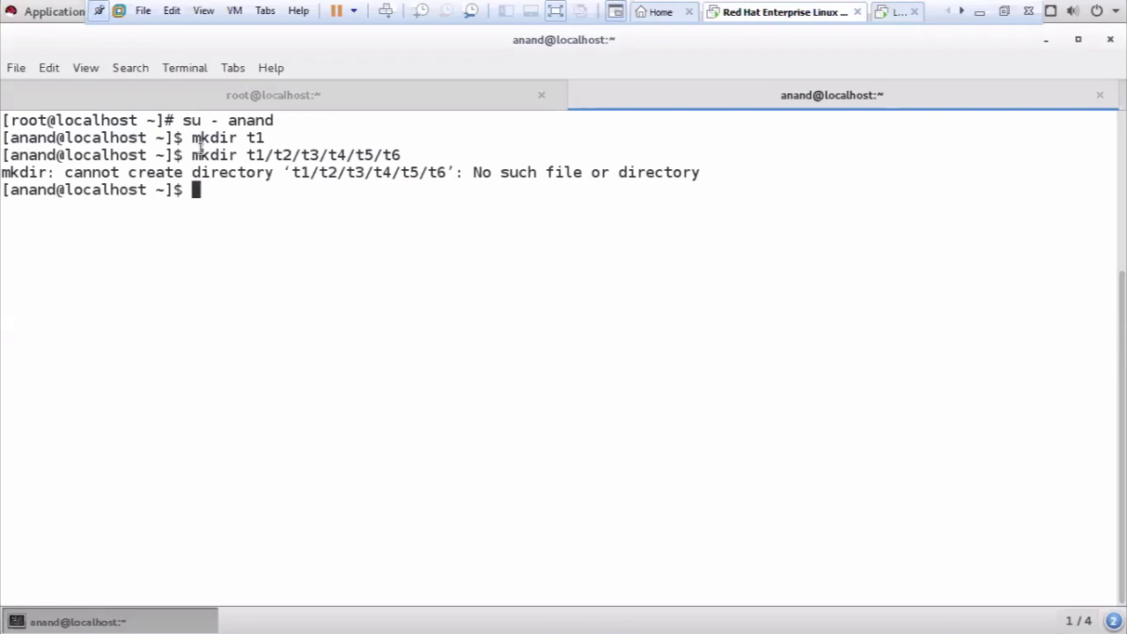
Try to run sudo mkdir t1/t2/t3/t4/t5/t6 -p, entering the new user's password, and highlight the message about the sudoers file
{"action": "key", "text": "Up"}
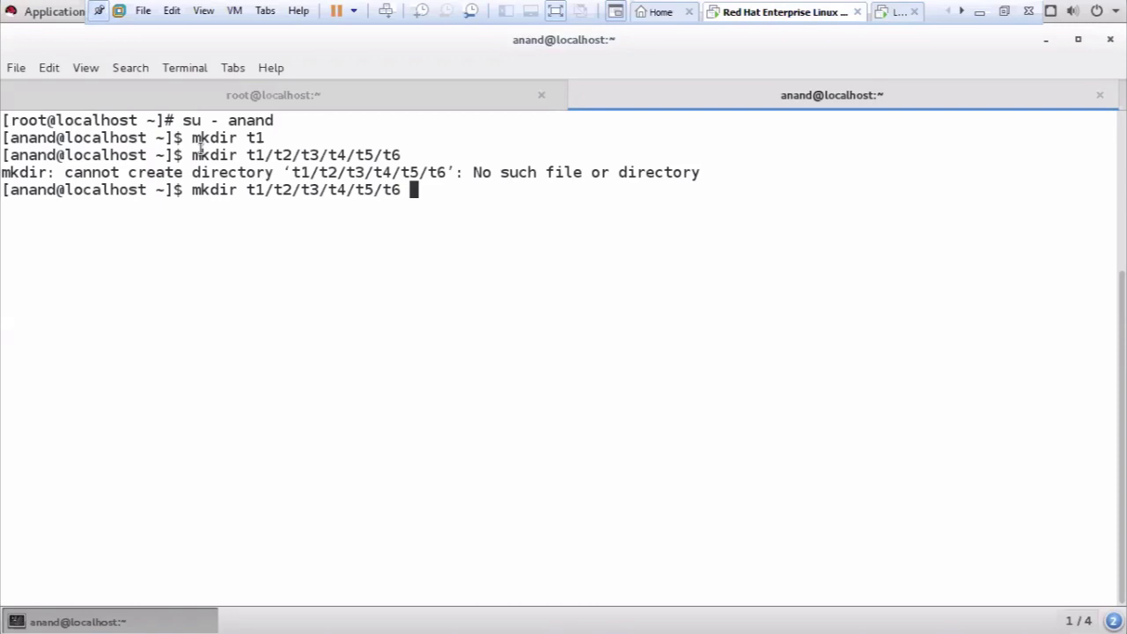
{"action": "key", "text": "Left"}
{"action": "key", "text": "Left"}
{"action": "key", "text": "Left"}
{"action": "key", "text": "Left"}
{"action": "key", "text": "Left"}
{"action": "key", "text": "Left"}
{"action": "key", "text": "Left"}
{"action": "key", "text": "Left"}
{"action": "key", "text": "Left"}
{"action": "key", "text": "Left"}
{"action": "key", "text": "Left"}
{"action": "key", "text": "Left"}
{"action": "key", "text": "Left"}
{"action": "key", "text": "Left"}
{"action": "key", "text": "Left"}
{"action": "key", "text": "Left"}
{"action": "key", "text": "Left"}
{"action": "key", "text": "Left"}
{"action": "key", "text": "Left"}
{"action": "key", "text": "Left"}
{"action": "type", "text": "sudo"}
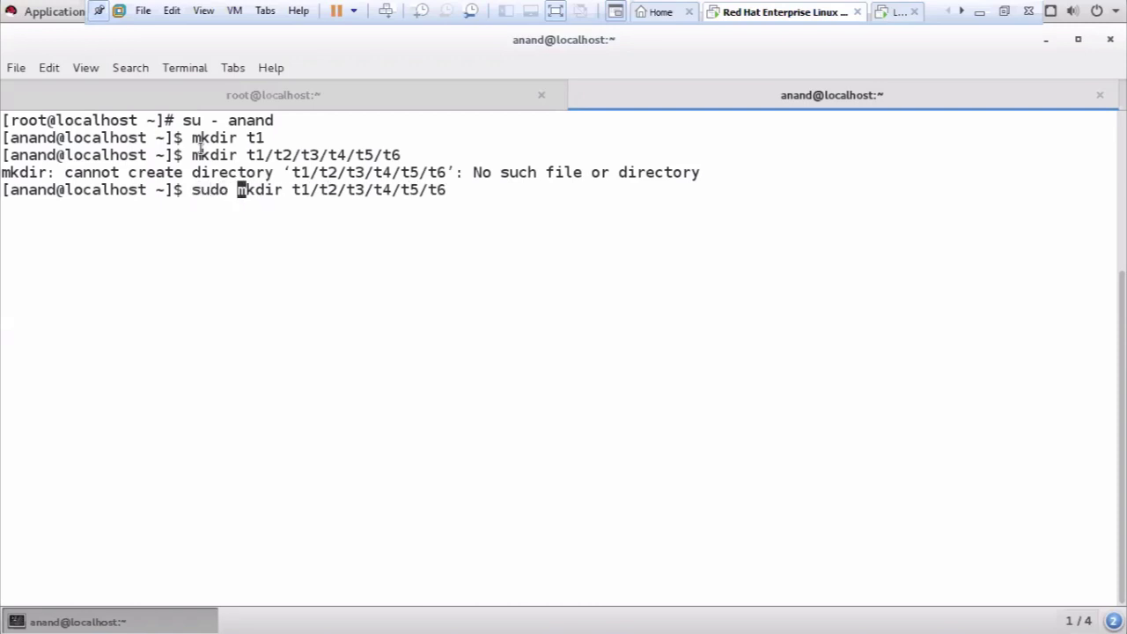
{"action": "key", "text": "Right"}
{"action": "key", "text": "Right"}
{"action": "key", "text": "Right"}
{"action": "key", "text": "Right"}
{"action": "key", "text": "Right"}
{"action": "key", "text": "Right"}
{"action": "key", "text": "Right"}
{"action": "key", "text": "Right"}
{"action": "key", "text": "Right"}
{"action": "key", "text": "Right"}
{"action": "key", "text": "Right"}
{"action": "key", "text": "Right"}
{"action": "key", "text": "Right"}
{"action": "key", "text": "Right"}
{"action": "key", "text": "Right"}
{"action": "key", "text": "Right"}
{"action": "key", "text": "Right"}
{"action": "key", "text": "Right"}
{"action": "key", "text": "Right"}
{"action": "key", "text": "Right"}
{"action": "key", "text": "Right"}
{"action": "key", "text": "Right"}
{"action": "key", "text": "Right"}
{"action": "key", "text": "Right"}
{"action": "type", "text": "p"}
{"action": "key", "text": "BackSpace"}
{"action": "type", "text": "-p"}
{"action": "key", "text": "Return"}
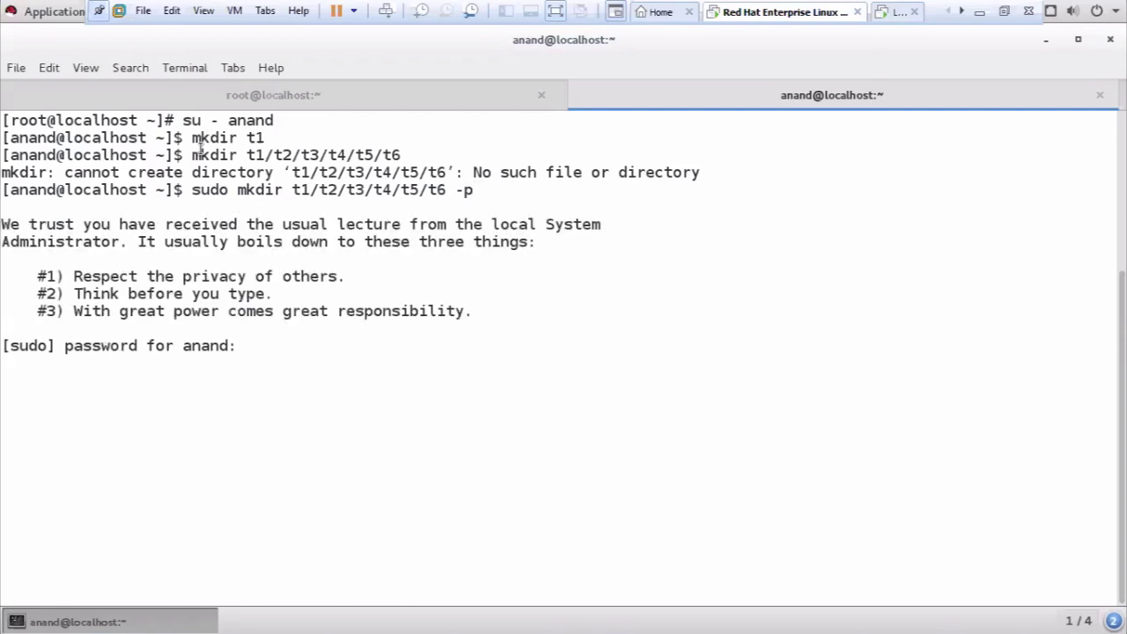
{"action": "key", "text": "Return"}
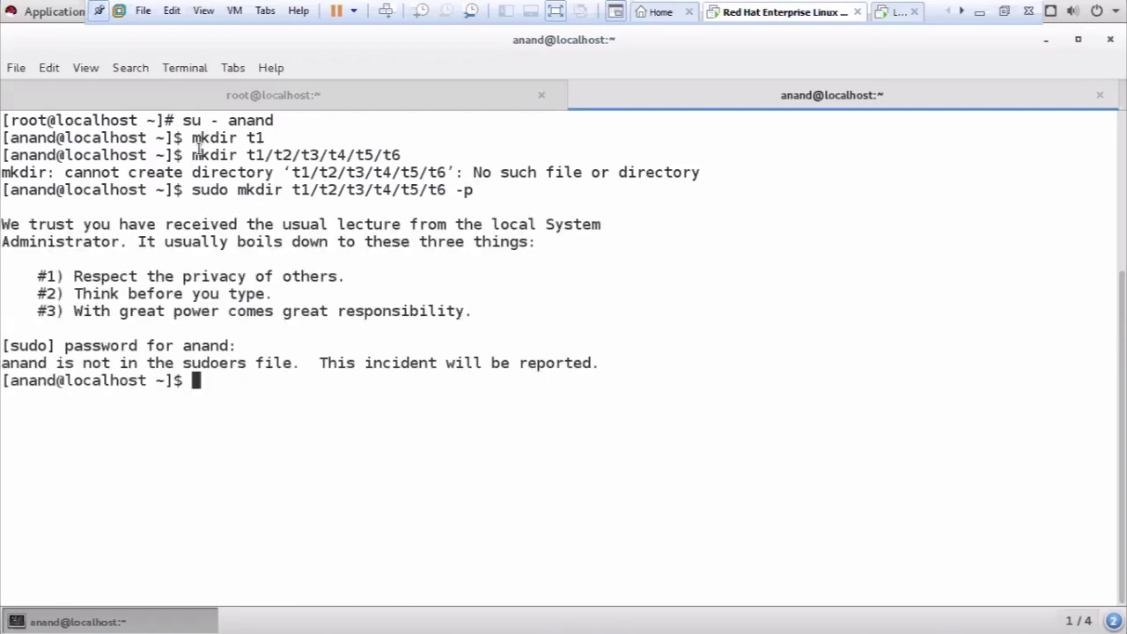
{"action": "triple_click", "coordinate": [598, 362]}
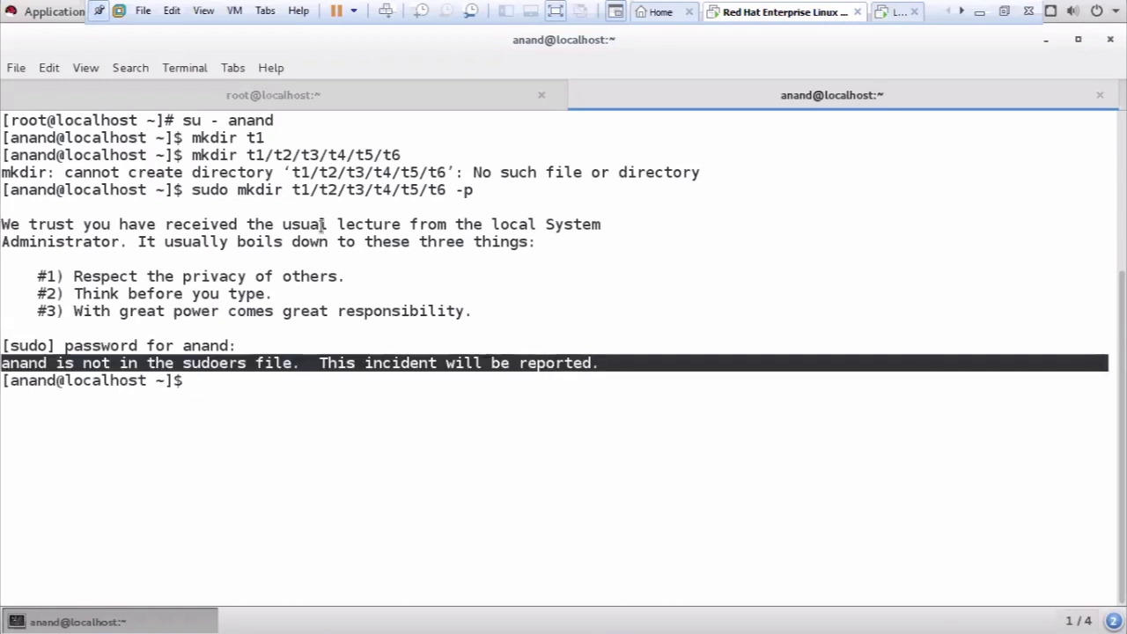
{"action": "left_click", "coordinate": [205, 382]}
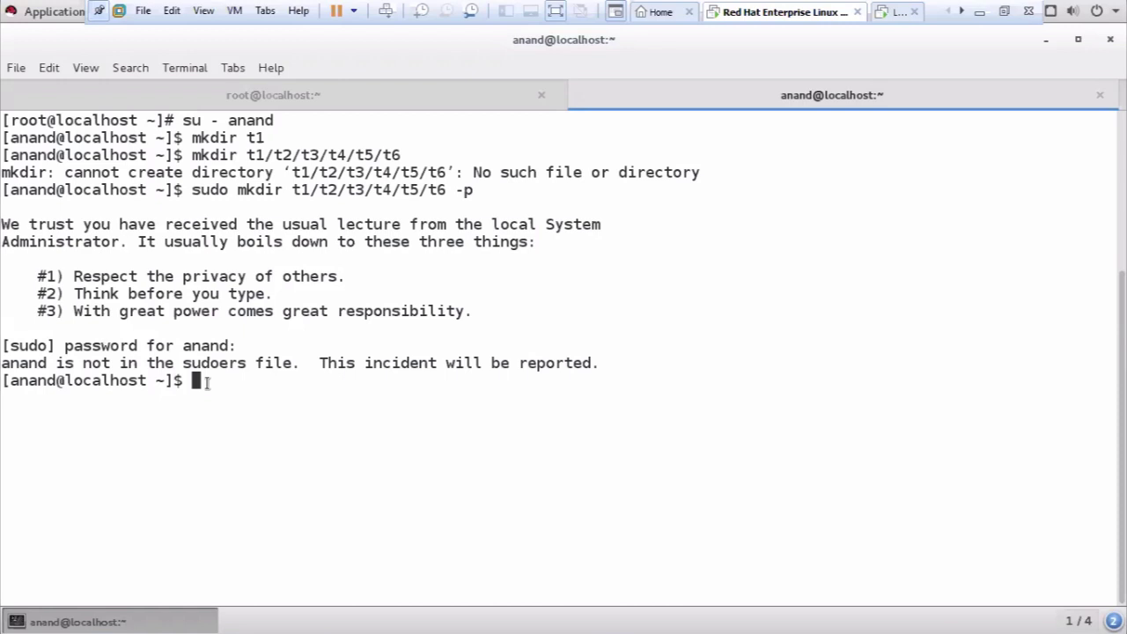
In the root terminal tab, clear the screen, run whoami and highlight its output and the prompt
{"action": "left_click", "coordinate": [419, 97]}
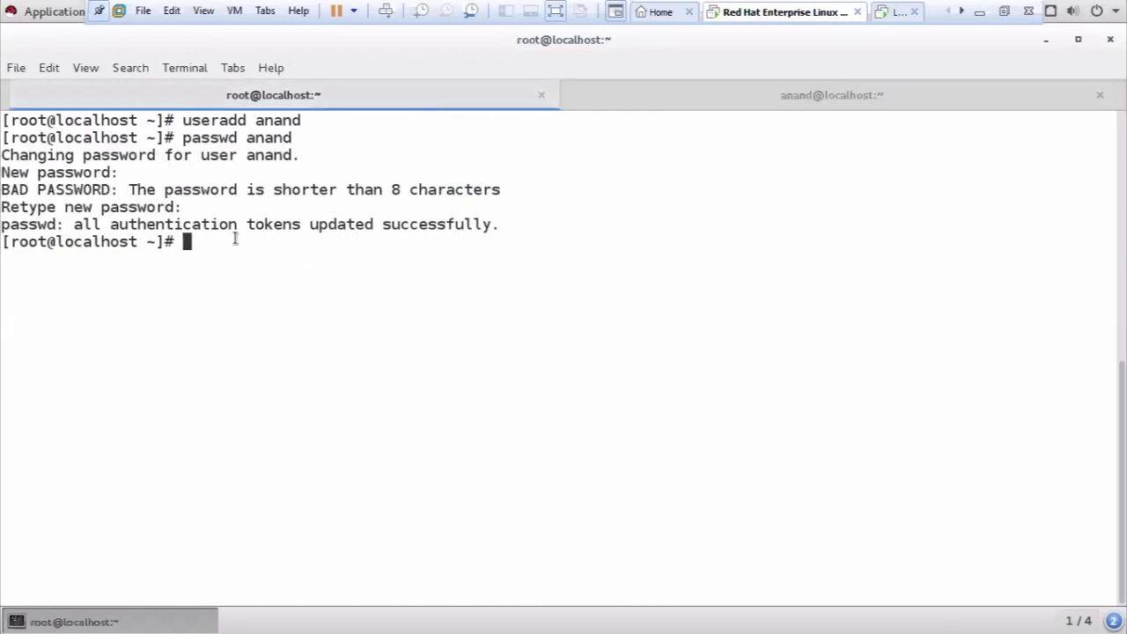
{"action": "type", "text": "clear"}
{"action": "key", "text": "Return"}
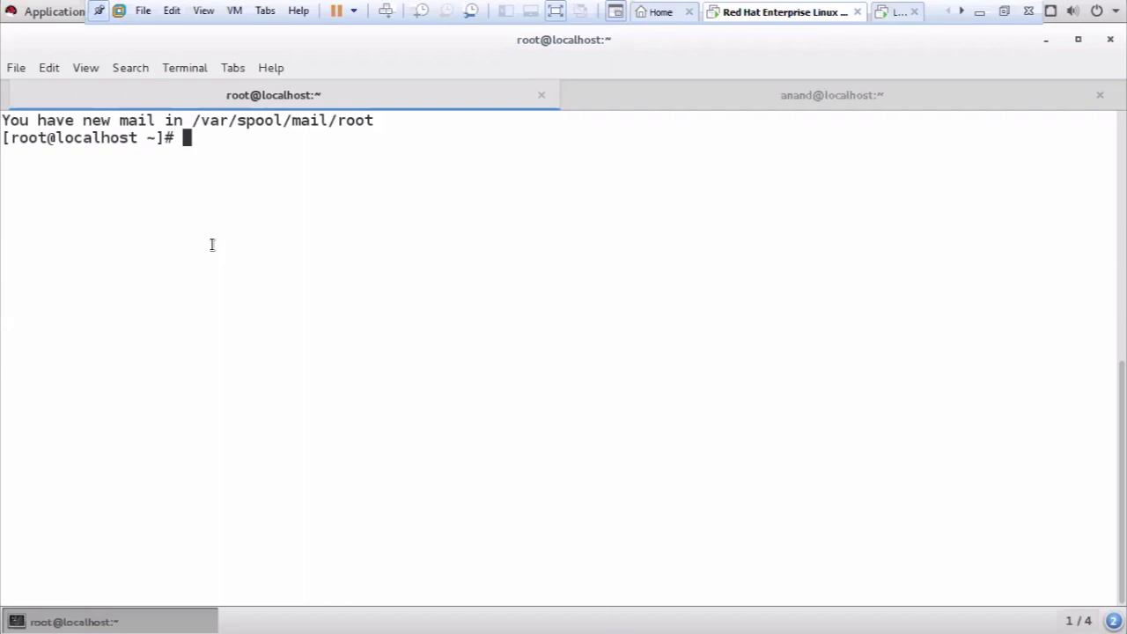
{"action": "type", "text": "whoami"}
{"action": "key", "text": "Return"}
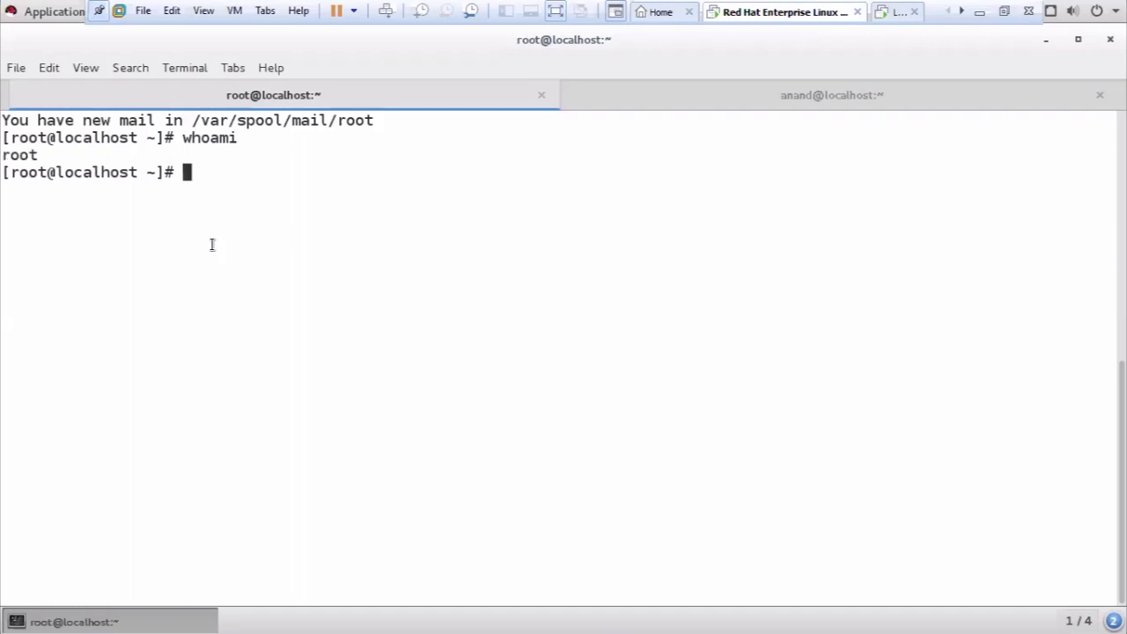
{"action": "left_click_drag", "start_coordinate": [41, 158], "coordinate": [2, 134]}
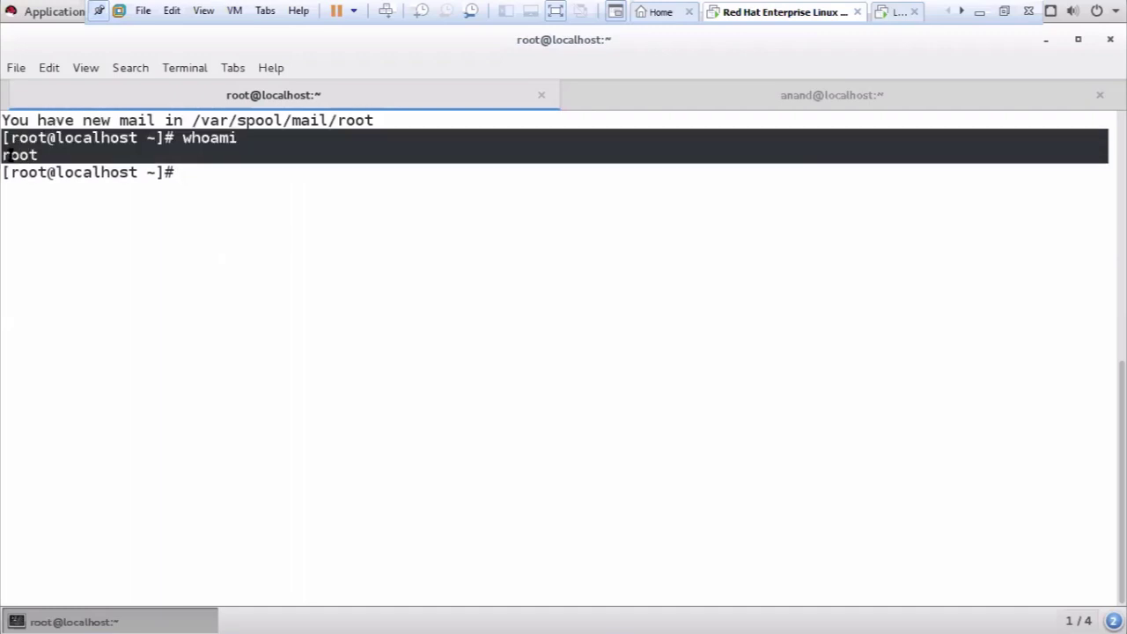
{"action": "left_click_drag", "start_coordinate": [2, 173], "coordinate": [92, 172]}
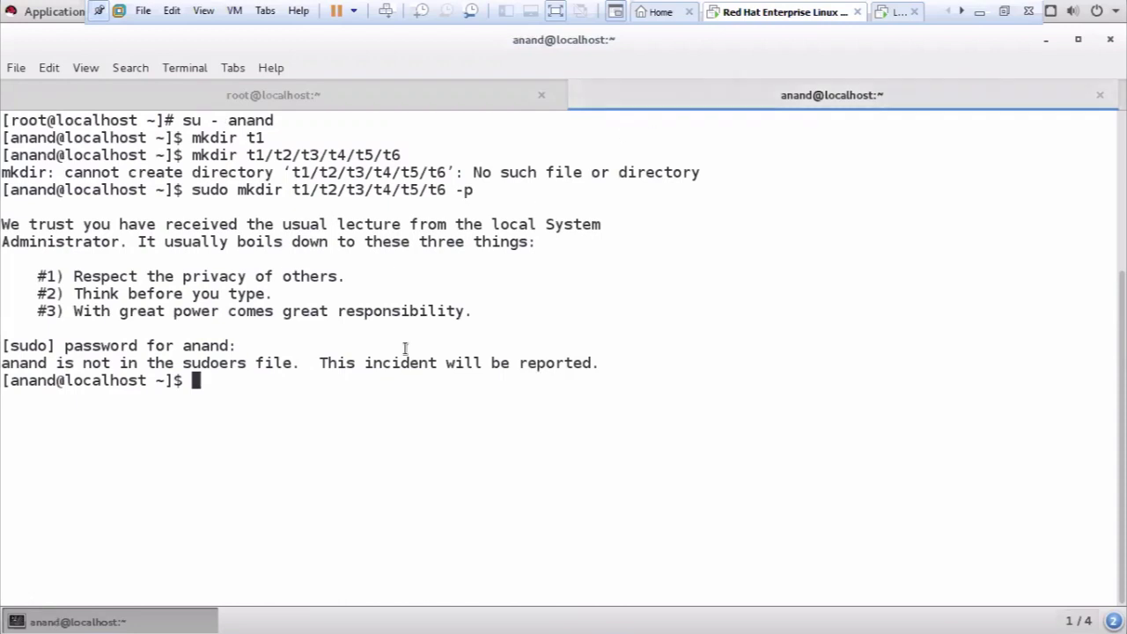
In the normal user's terminal, clear the screen and run whoami
{"action": "type", "text": "clear"}
{"action": "key", "text": "Return"}
{"action": "type", "text": "wh"}
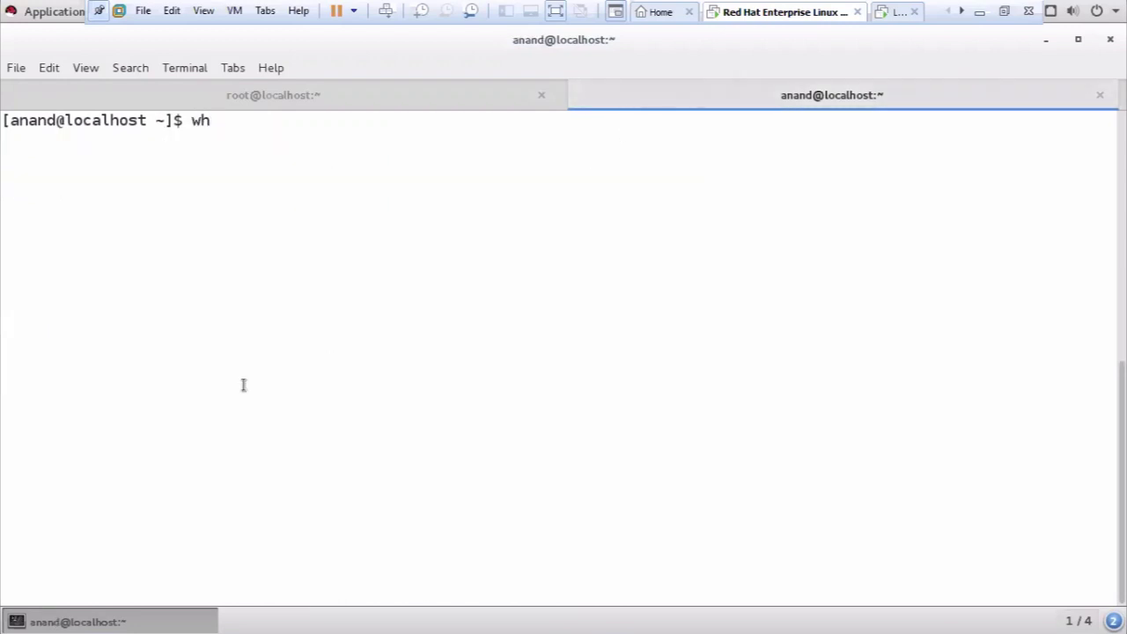
{"action": "type", "text": "po"}
{"action": "key", "text": "BackSpace"}
{"action": "key", "text": "BackSpace"}
{"action": "type", "text": "oami"}
{"action": "key", "text": "Return"}
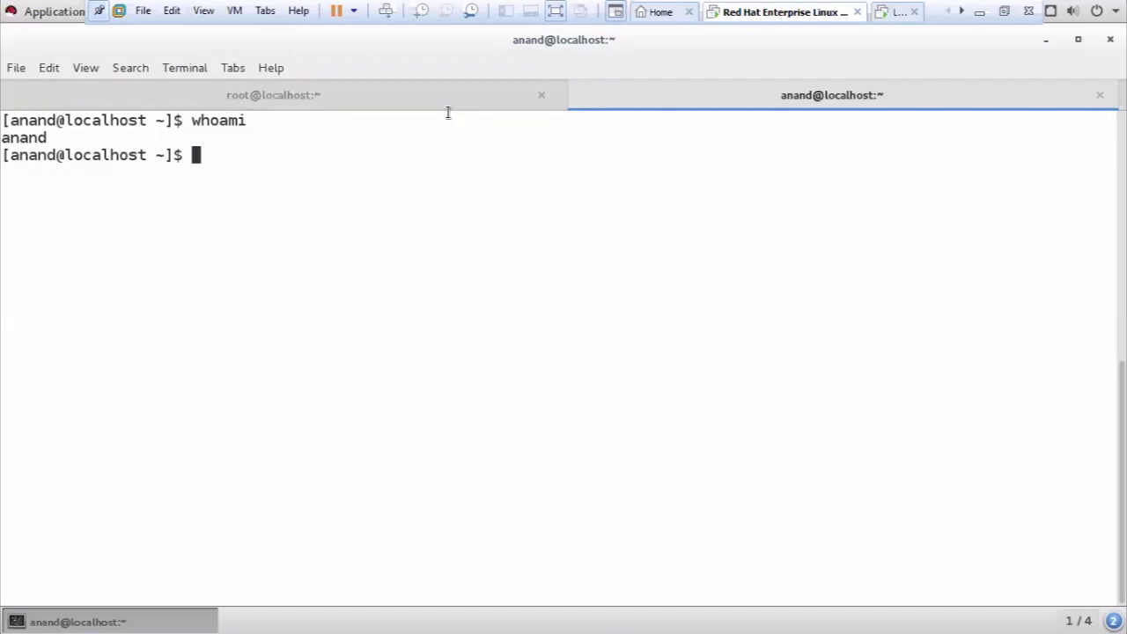
Switch to the root terminal, clear the screen and run the date command
{"action": "left_click", "coordinate": [268, 95]}
{"action": "left_click", "coordinate": [209, 172]}
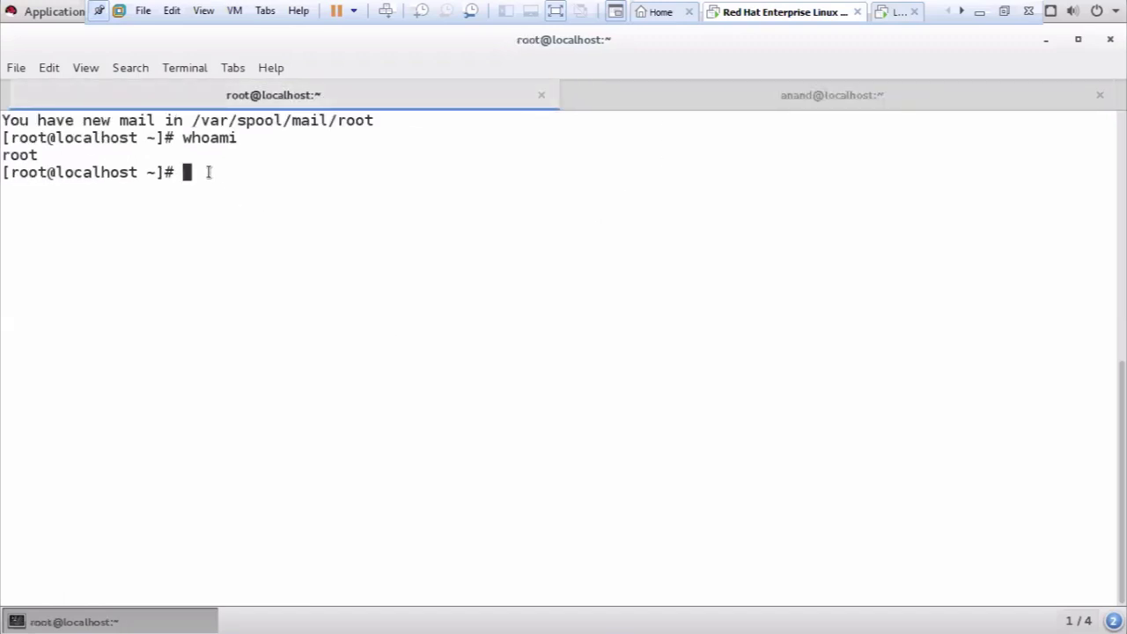
{"action": "type", "text": "clear"}
{"action": "key", "text": "Return"}
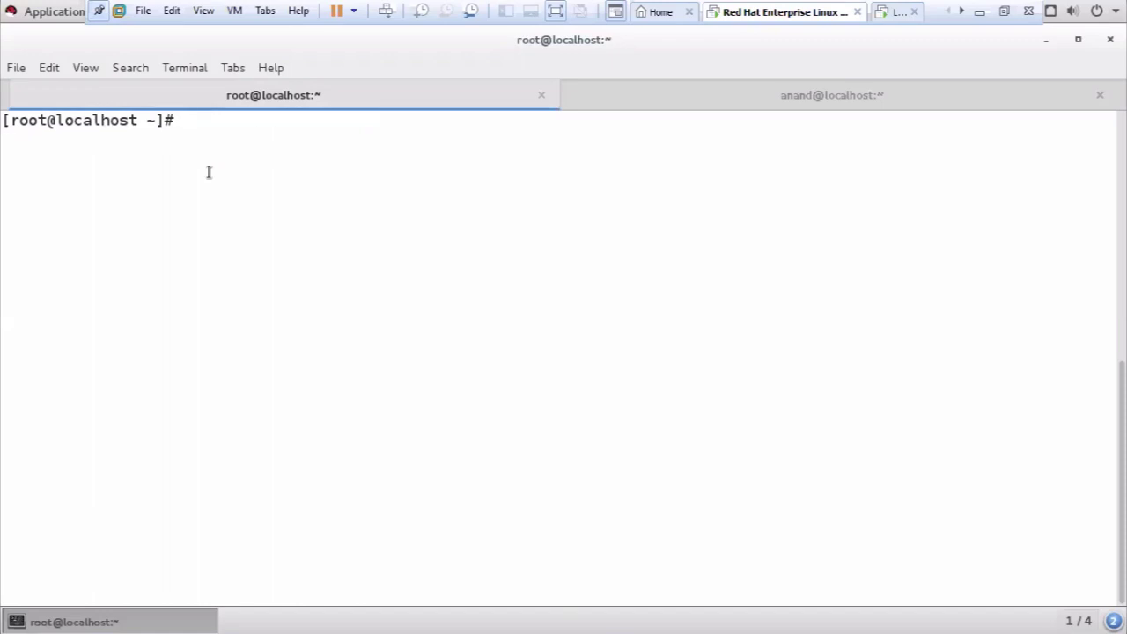
{"action": "type", "text": "date"}
{"action": "key", "text": "Return"}
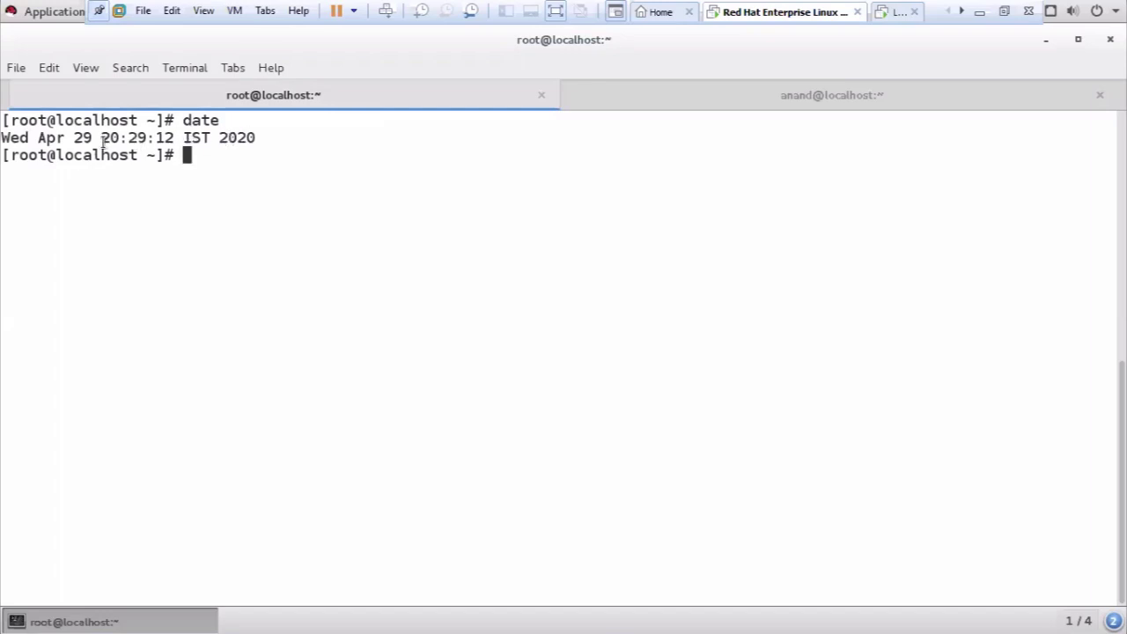
Highlight the date command's output, its time portion and the prompt below it
{"action": "left_click_drag", "start_coordinate": [267, 144], "coordinate": [0, 120]}
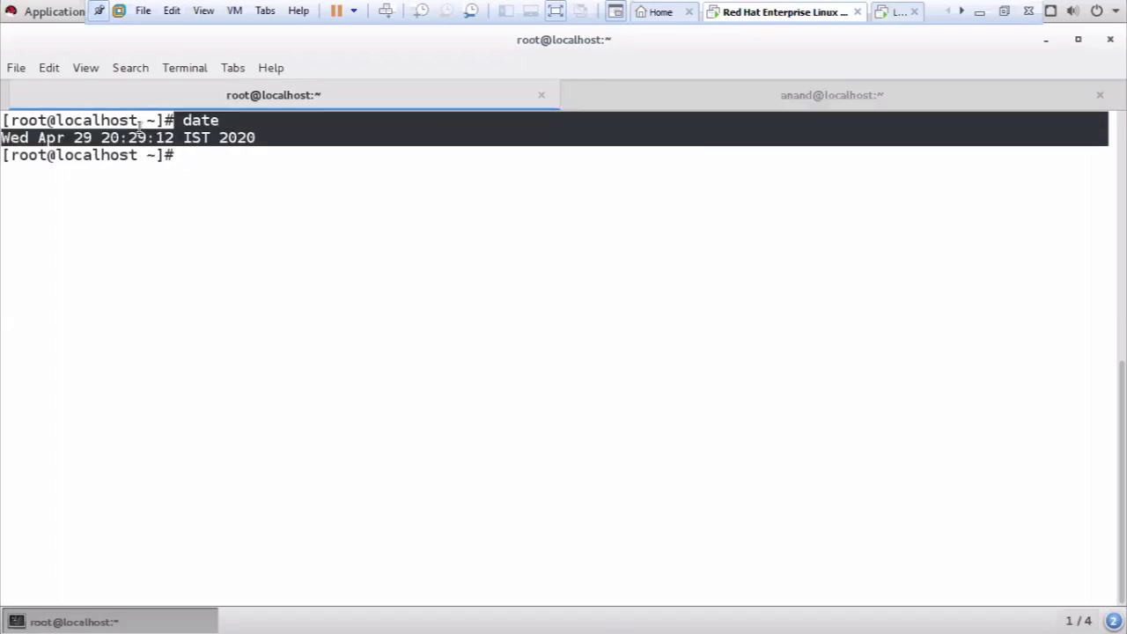
{"action": "left_click_drag", "start_coordinate": [101, 138], "coordinate": [256, 137]}
{"action": "left_click_drag", "start_coordinate": [0, 155], "coordinate": [102, 155]}
{"action": "left_click", "coordinate": [129, 137]}
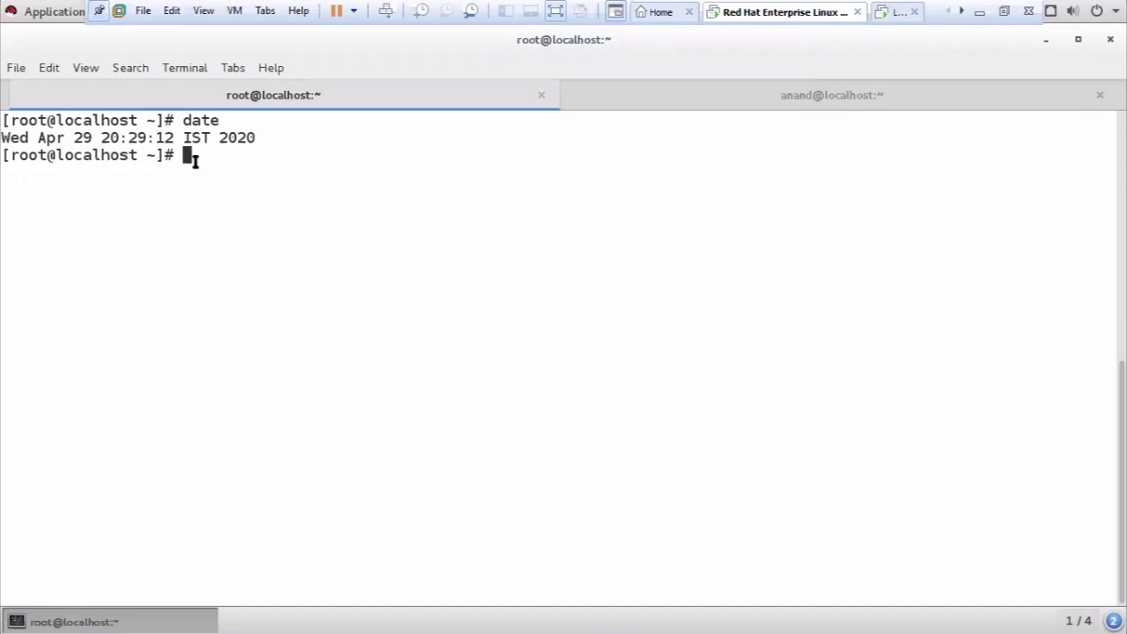
Run date --help and find the %r format option in the listing
{"action": "type", "text": "date --"}
{"action": "type", "text": "help"}
{"action": "key", "text": "Return"}
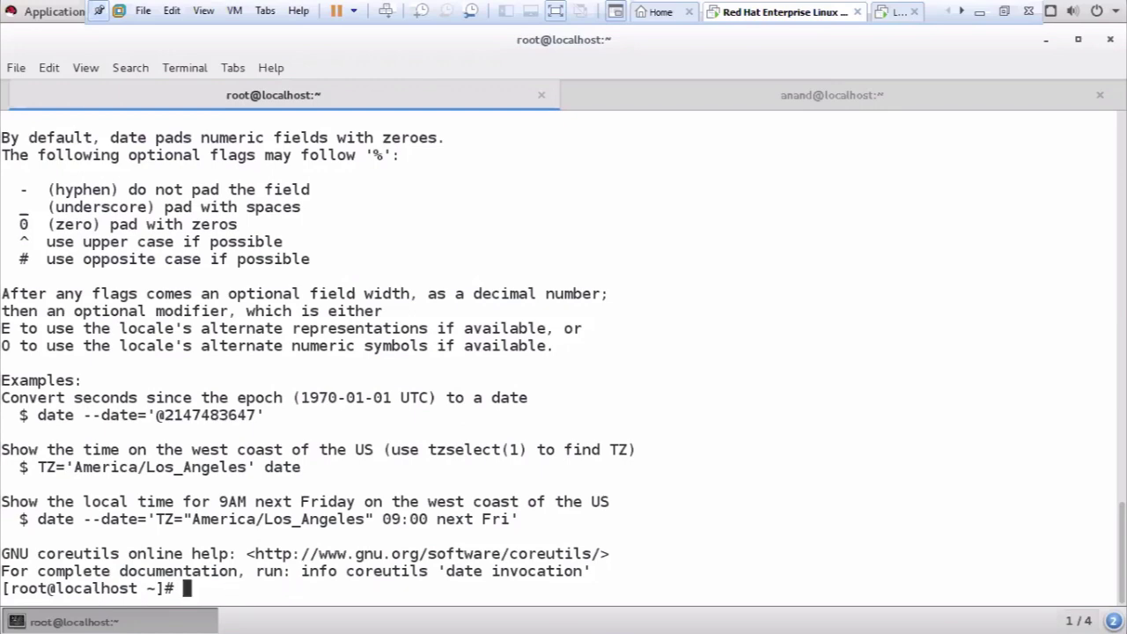
{"action": "scroll", "coordinate": [563, 353], "scroll_direction": "up", "scroll_amount": 9}
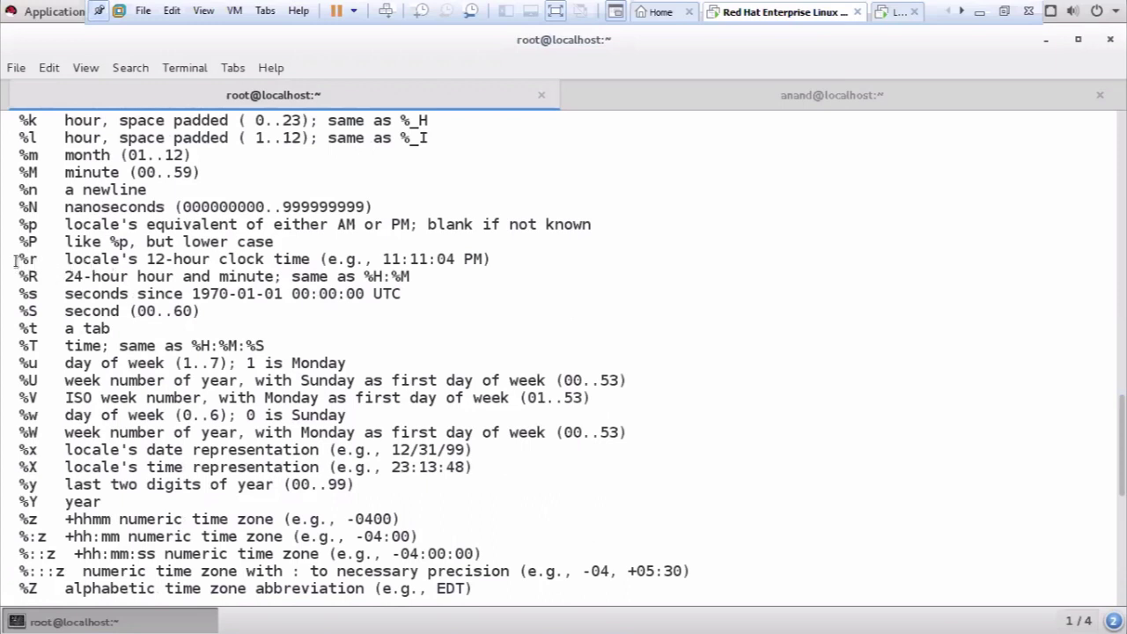
{"action": "mouse_move", "coordinate": [14, 258]}
{"action": "left_mouse_down"}
{"action": "mouse_move", "coordinate": [282, 273]}
{"action": "mouse_move", "coordinate": [314, 259]}
{"action": "mouse_move", "coordinate": [501, 266]}
{"action": "mouse_move", "coordinate": [21, 259]}
{"action": "left_mouse_up"}
{"action": "left_click", "coordinate": [33, 264]}
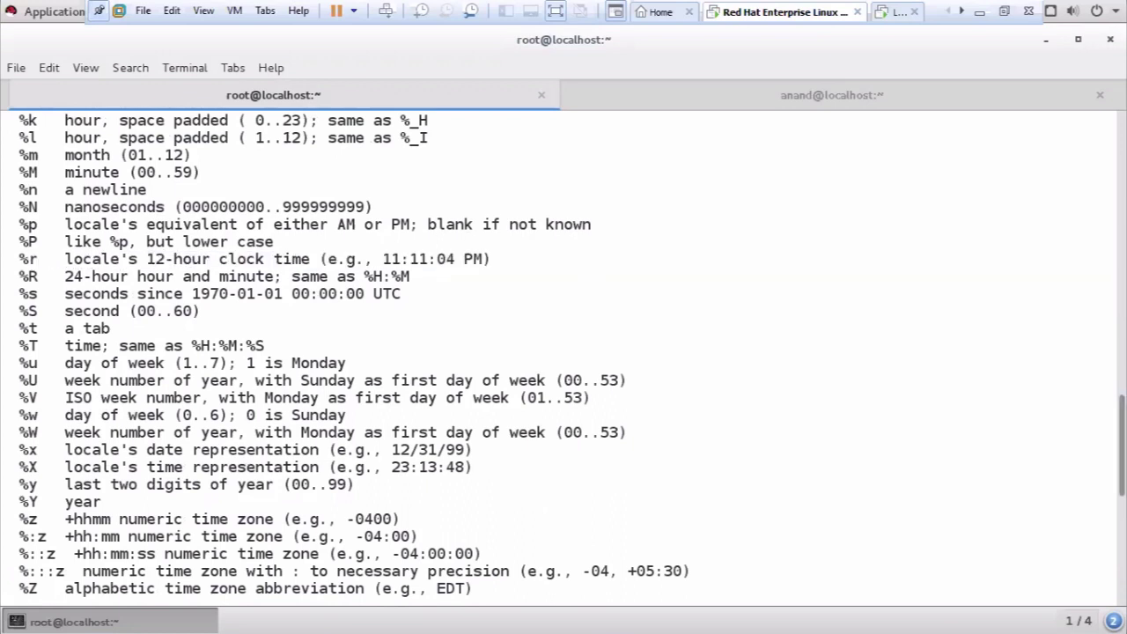
{"action": "scroll", "coordinate": [662, 477], "scroll_direction": "down", "scroll_amount": 10}
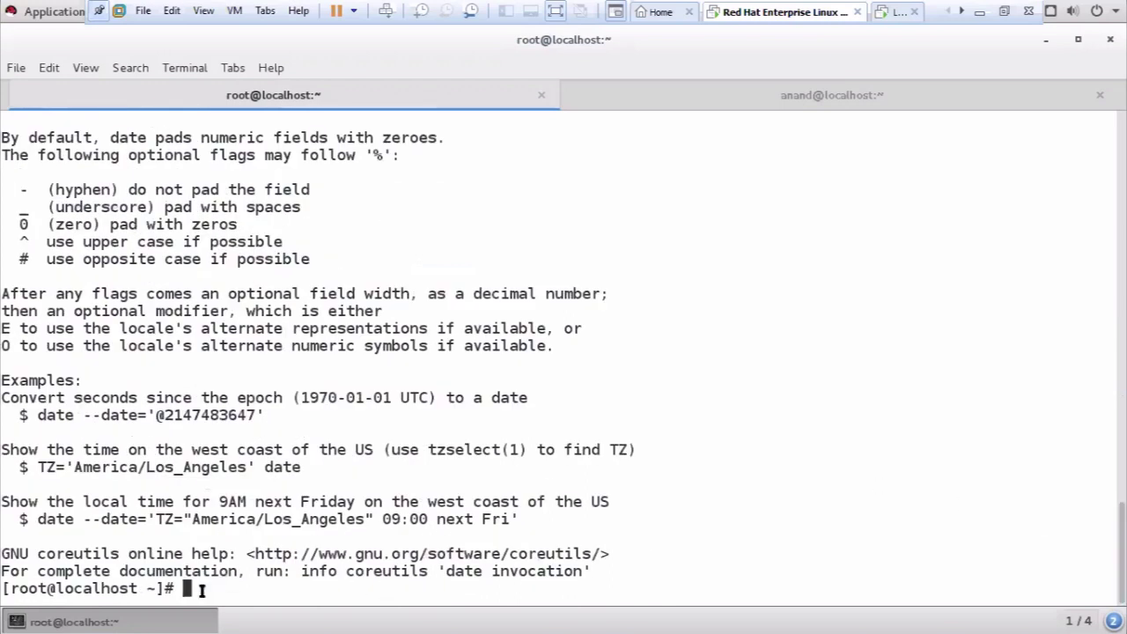
Clear the screen and try to run date + %r with a space before the format
{"action": "type", "text": "clear"}
{"action": "key", "text": "Return"}
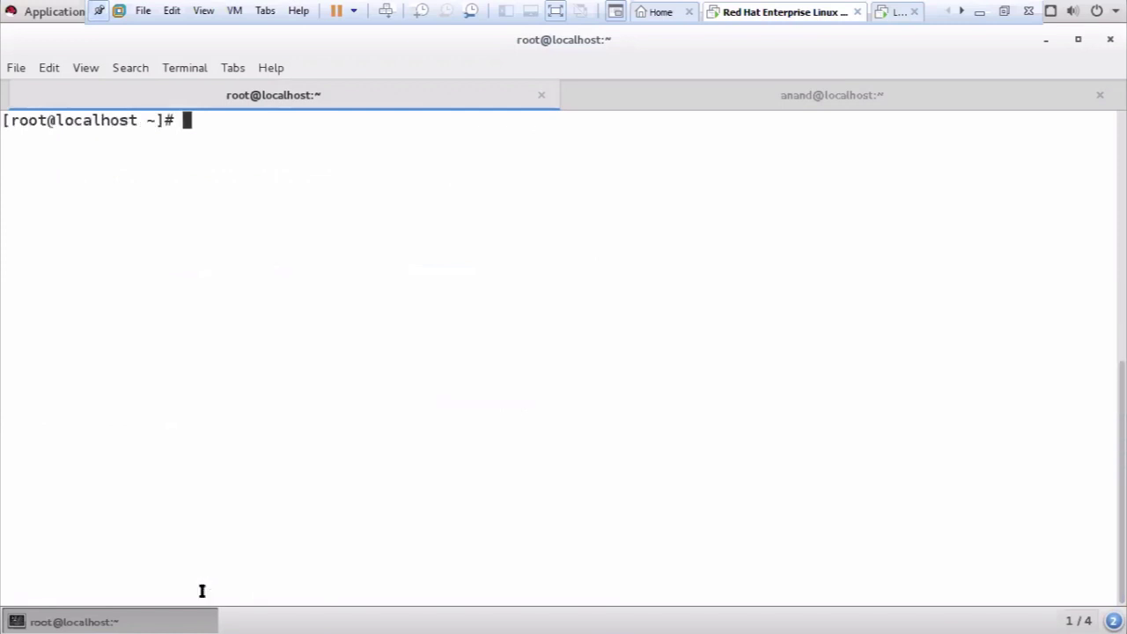
{"action": "type", "text": "date + "}
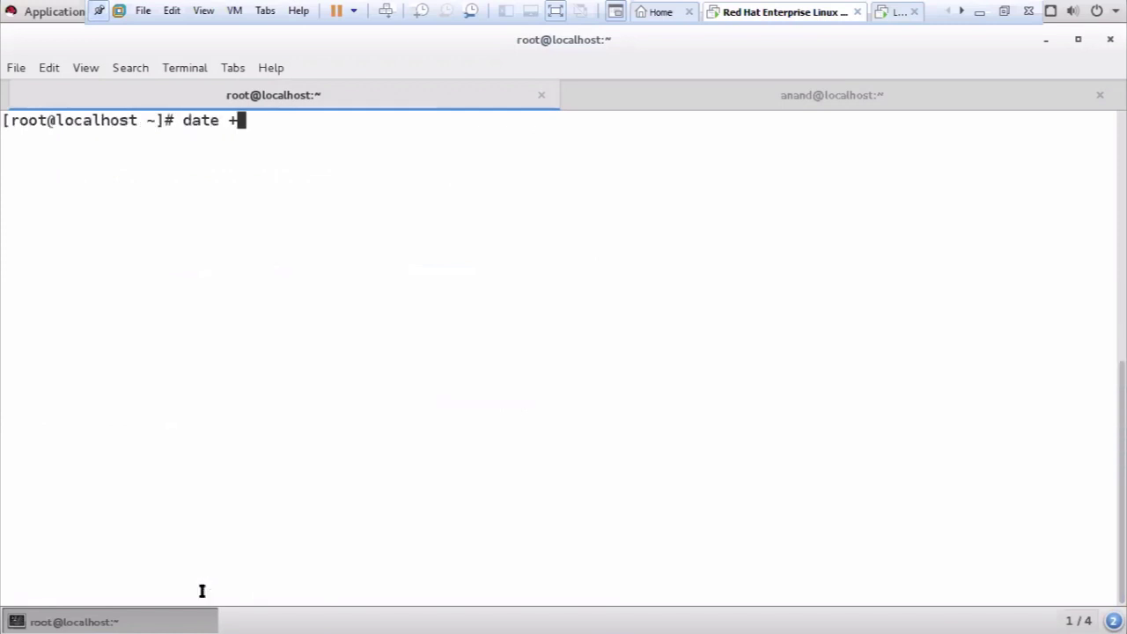
{"action": "type", "text": "%r"}
{"action": "key", "text": "Return"}
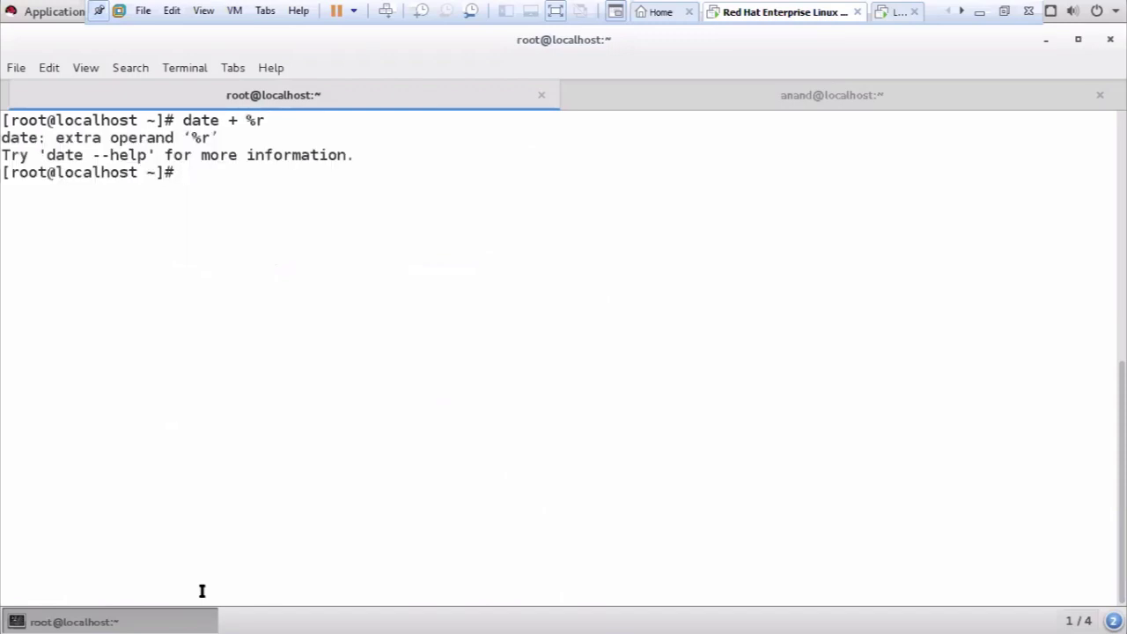
Recall the last command, remove the space after the plus sign and run date +%r
{"action": "key", "text": "Up"}
{"action": "key", "text": "Left"}
{"action": "key", "text": "Left"}
{"action": "key", "text": "BackSpace"}
{"action": "key", "text": "Return"}
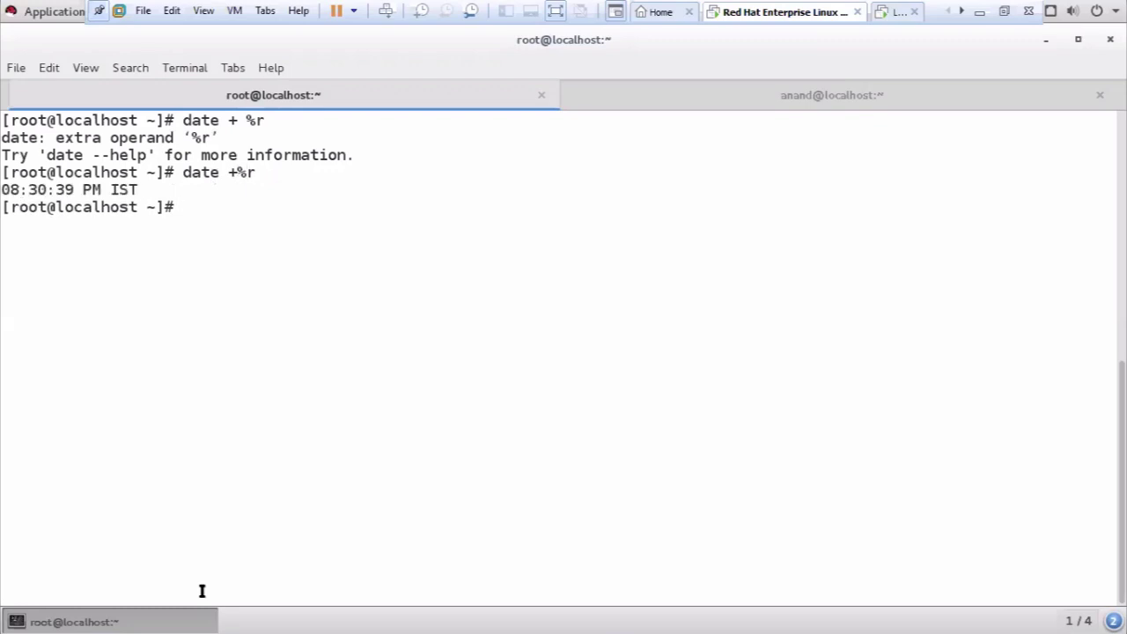
Change the format letter of the recalled command and run date +%R for the 24-hour time
{"action": "key", "text": "Up"}
{"action": "key", "text": "BackSpace"}
{"action": "type", "text": "R"}
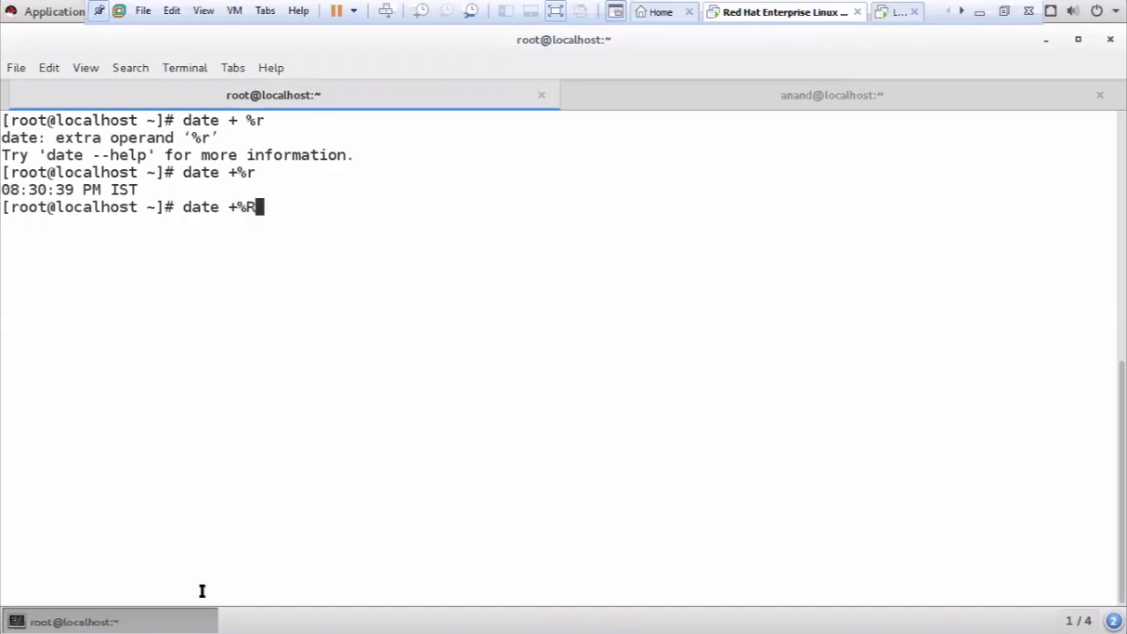
{"action": "key", "text": "Return"}
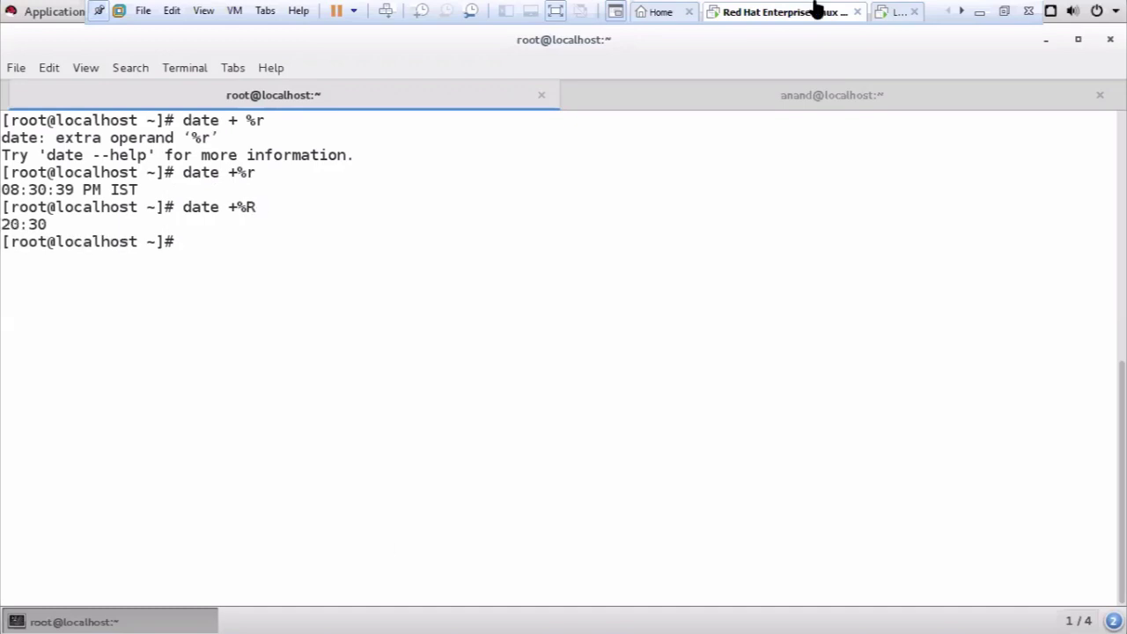
Highlight the outputs of date +%r and date +%R to compare the 12-hour and 24-hour formats
{"action": "left_click_drag", "start_coordinate": [140, 189], "coordinate": [5, 190]}
{"action": "left_click_drag", "start_coordinate": [55, 224], "coordinate": [4, 223]}
{"action": "left_click_drag", "start_coordinate": [155, 224], "coordinate": [4, 224]}
{"action": "left_click_drag", "start_coordinate": [222, 277], "coordinate": [176, 244]}
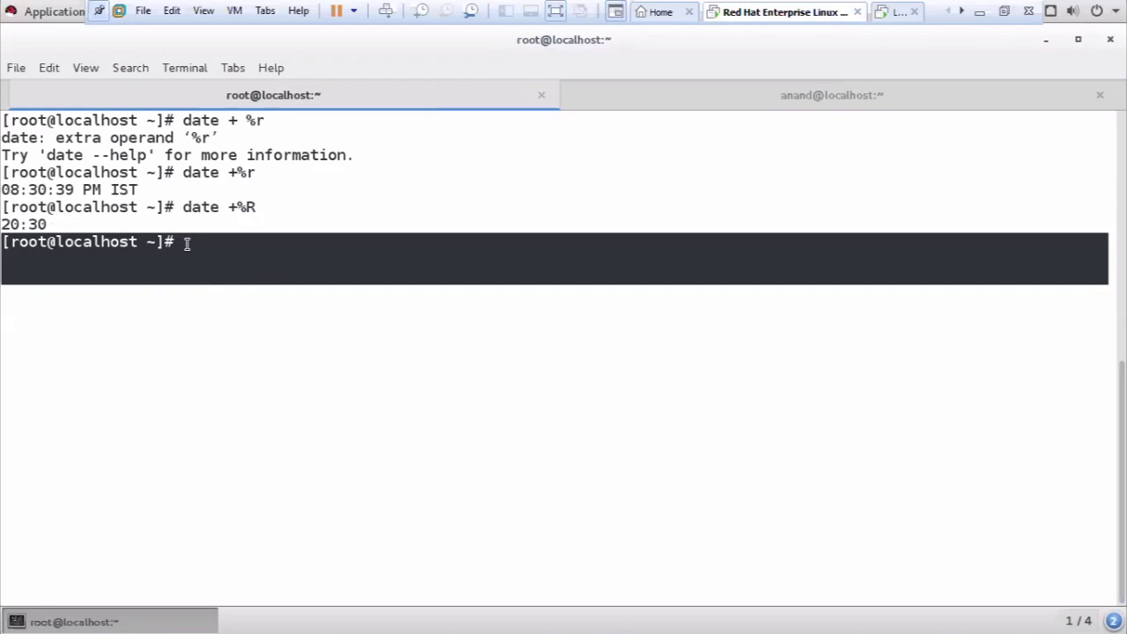
{"action": "left_click", "coordinate": [187, 242]}
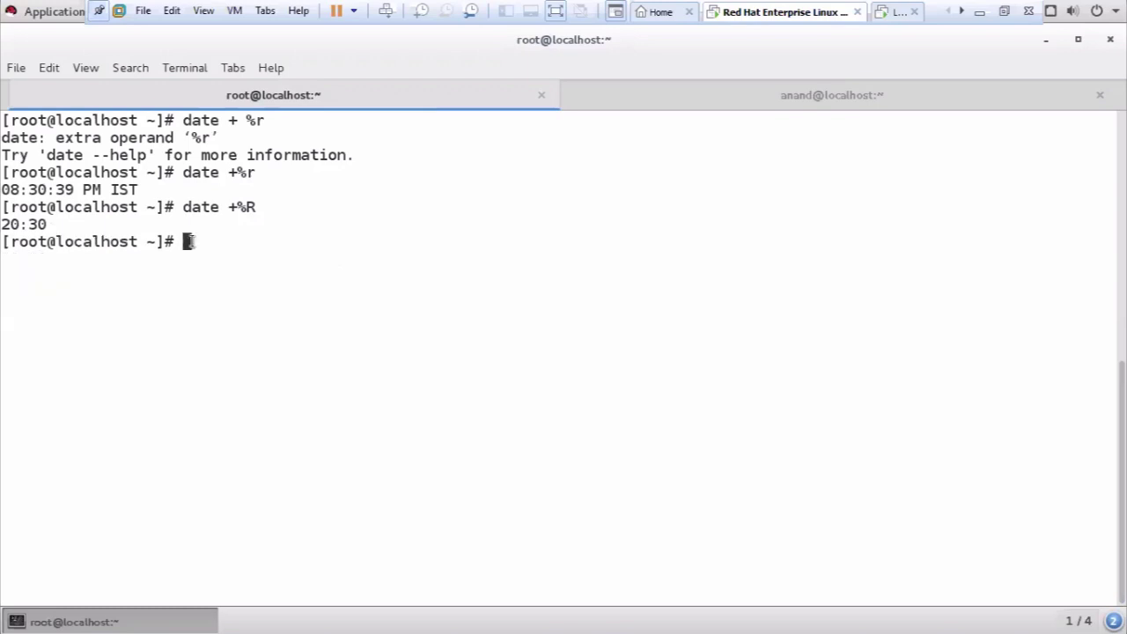
Run date +%X from the recalled command and highlight its time output
{"action": "key", "text": "Up"}
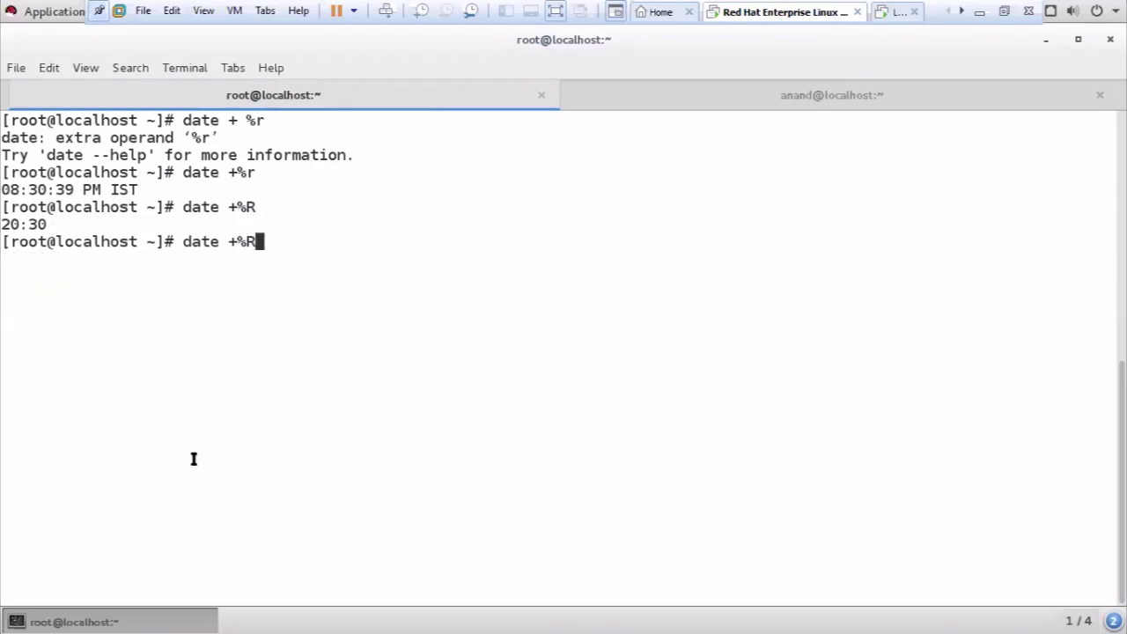
{"action": "key", "text": "BackSpace"}
{"action": "type", "text": "X"}
{"action": "key", "text": "Return"}
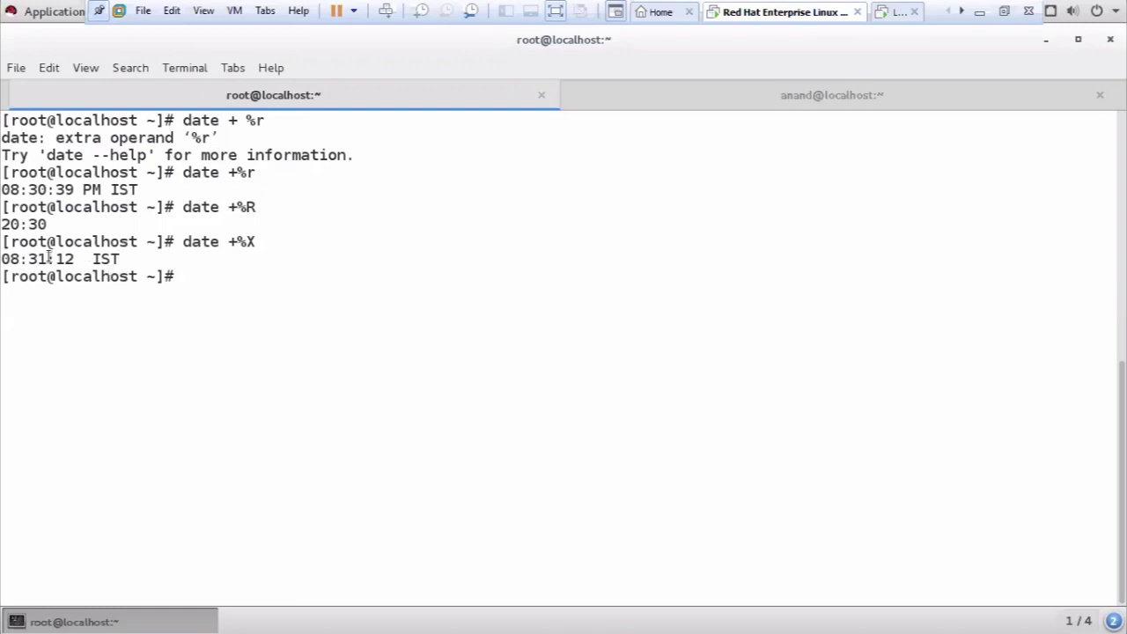
{"action": "left_click_drag", "start_coordinate": [76, 258], "coordinate": [101, 283]}
{"action": "left_click", "coordinate": [226, 305]}
Run date +%x from the recalled command and highlight the date it prints
{"action": "key", "text": "Up"}
{"action": "key", "text": "BackSpace"}
{"action": "type", "text": "x"}
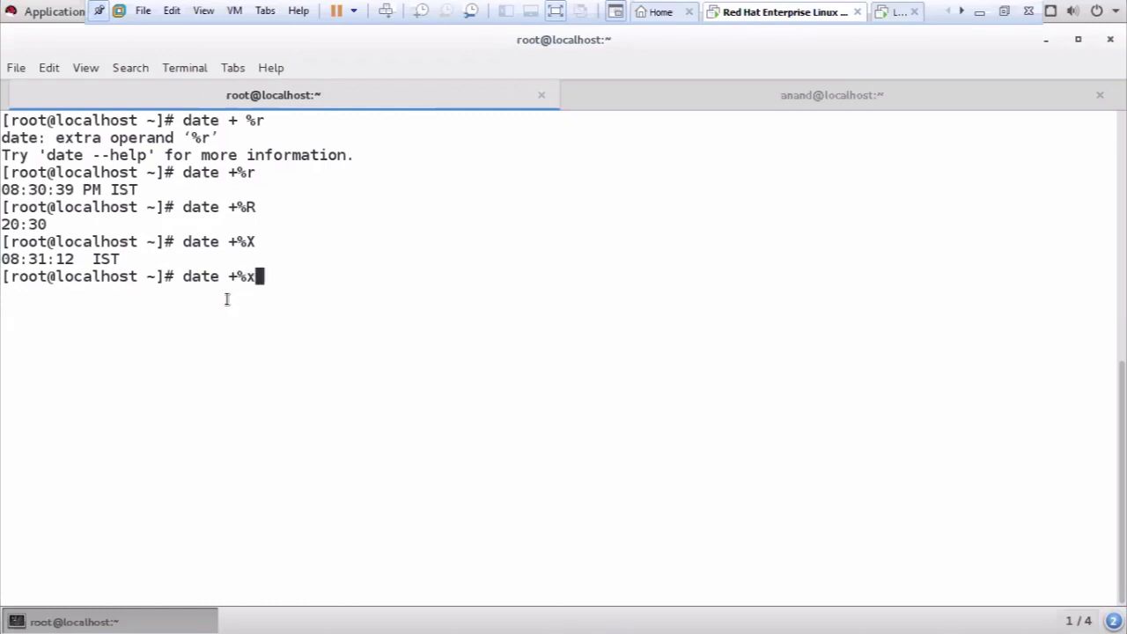
{"action": "key", "text": "Return"}
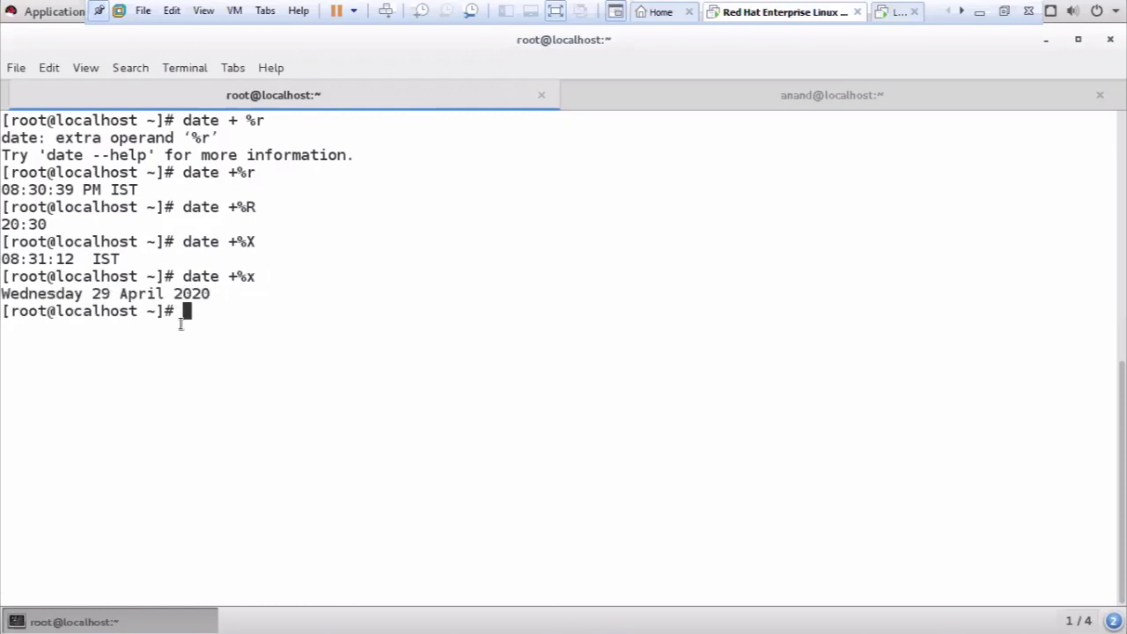
{"action": "left_click_drag", "start_coordinate": [221, 302], "coordinate": [72, 294]}
{"action": "left_click", "coordinate": [106, 293]}
{"action": "left_click", "coordinate": [216, 291]}
{"action": "left_click_drag", "start_coordinate": [303, 269], "coordinate": [201, 159]}
{"action": "left_click", "coordinate": [272, 284]}
Recall date --help from the command history and run it again
{"action": "type", "text": "d"}
{"action": "key", "text": "BackSpace"}
{"action": "key", "text": "Up"}
{"action": "key", "text": "Up"}
{"action": "key", "text": "Up"}
{"action": "key", "text": "Up"}
{"action": "key", "text": "Up"}
{"action": "key", "text": "Return"}
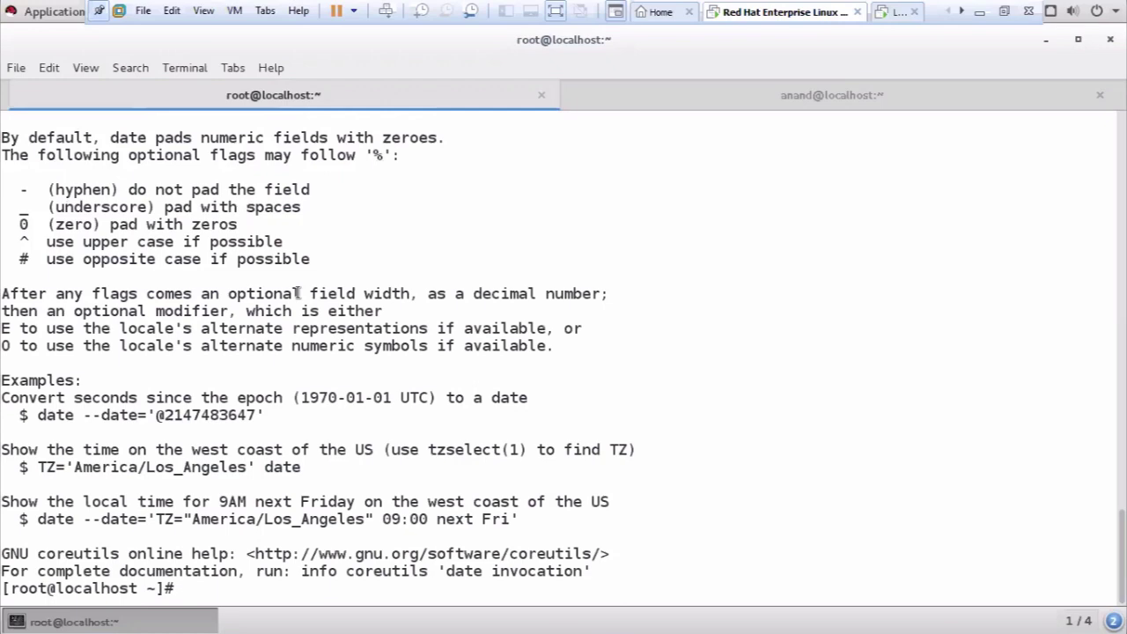
Examine the format options in the date help, highlighting entries such as %r, %R, %s and %t
{"action": "scroll", "coordinate": [690, 319], "scroll_direction": "up", "scroll_amount": 2}
{"action": "scroll", "coordinate": [690, 318], "scroll_direction": "up", "scroll_amount": 6}
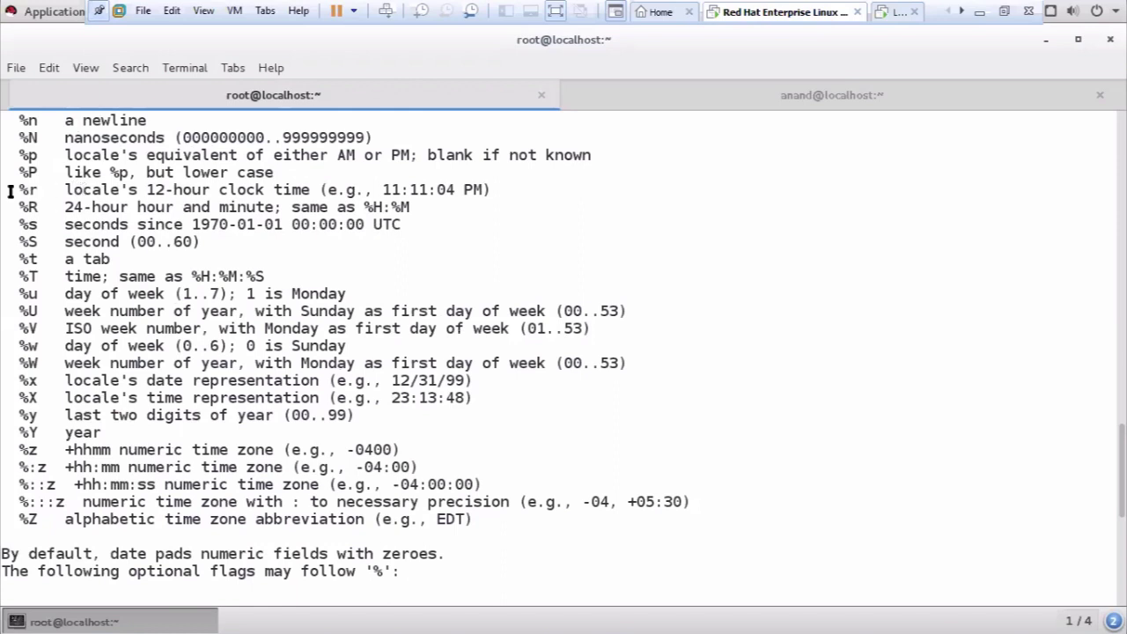
{"action": "left_click_drag", "start_coordinate": [17, 189], "coordinate": [97, 188]}
{"action": "left_click_drag", "start_coordinate": [10, 208], "coordinate": [182, 225]}
{"action": "left_click_drag", "start_coordinate": [15, 226], "coordinate": [141, 230]}
{"action": "left_click", "coordinate": [33, 262]}
{"action": "left_click_drag", "start_coordinate": [33, 263], "coordinate": [74, 257]}
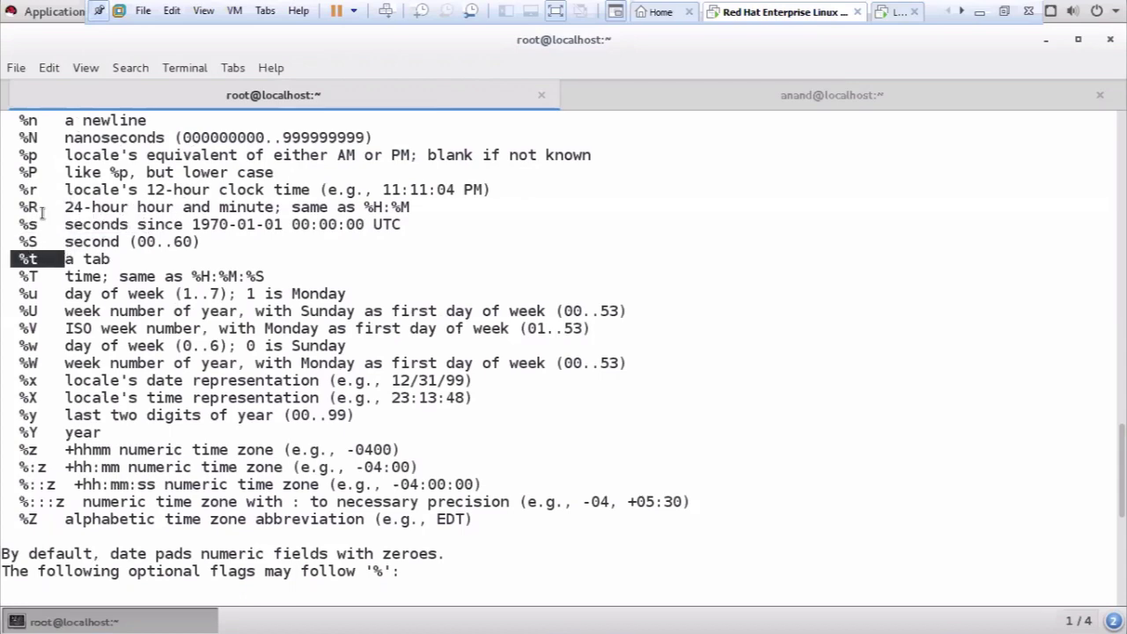
{"action": "scroll", "coordinate": [62, 352], "scroll_direction": "down", "scroll_amount": 2}
{"action": "scroll", "coordinate": [64, 359], "scroll_direction": "down", "scroll_amount": 2}
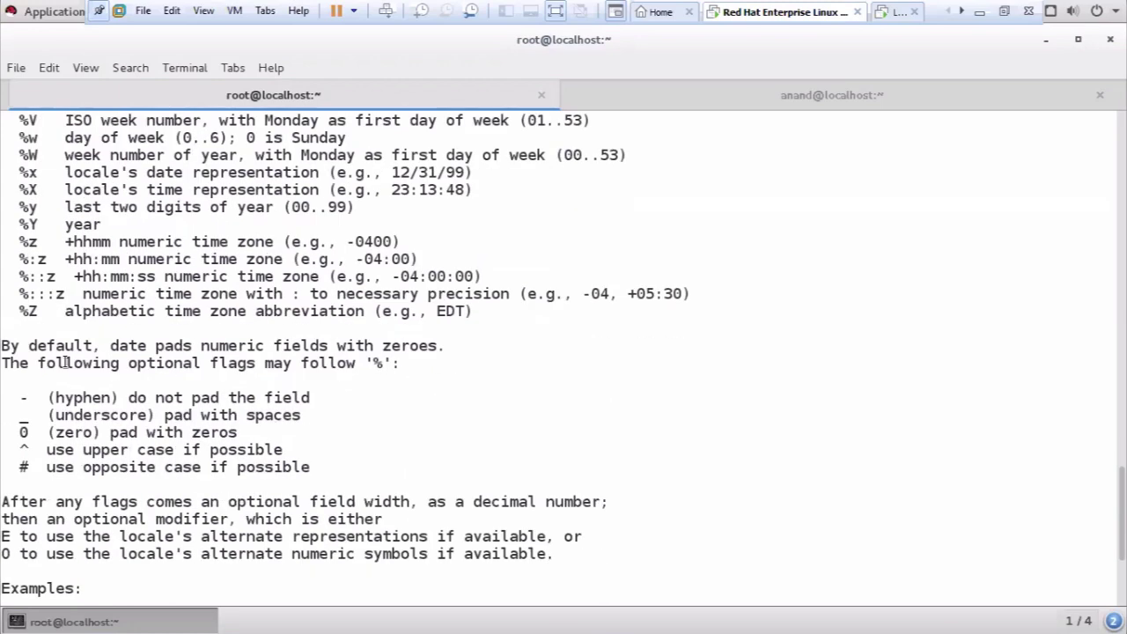
{"action": "scroll", "coordinate": [84, 293], "scroll_direction": "up", "scroll_amount": 1}
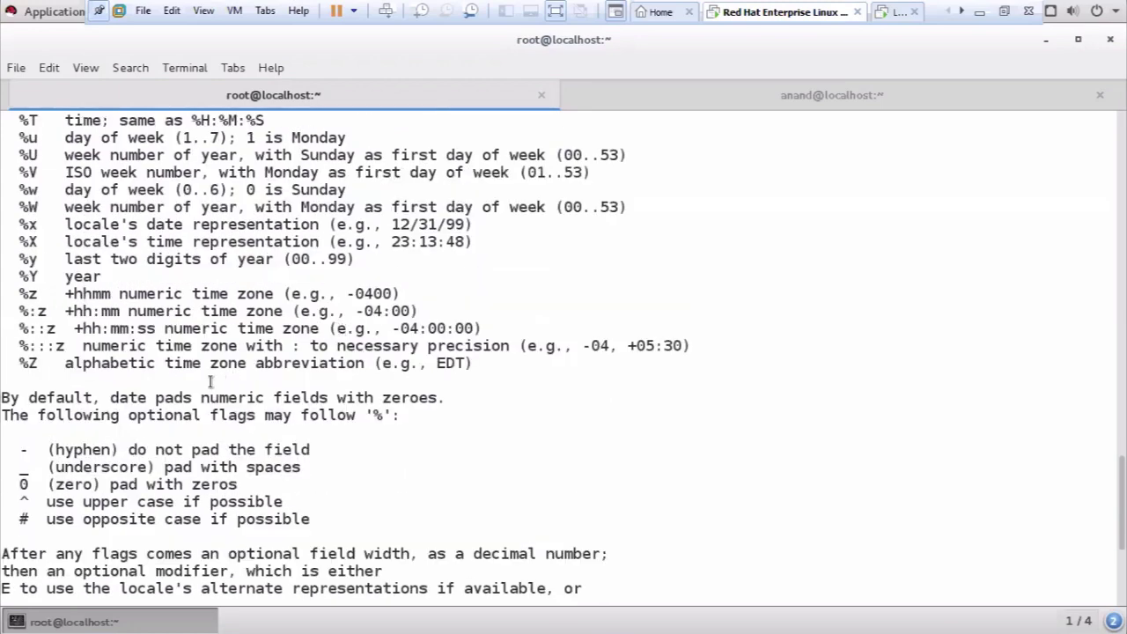
{"action": "scroll", "coordinate": [210, 380], "scroll_direction": "down", "scroll_amount": 5}
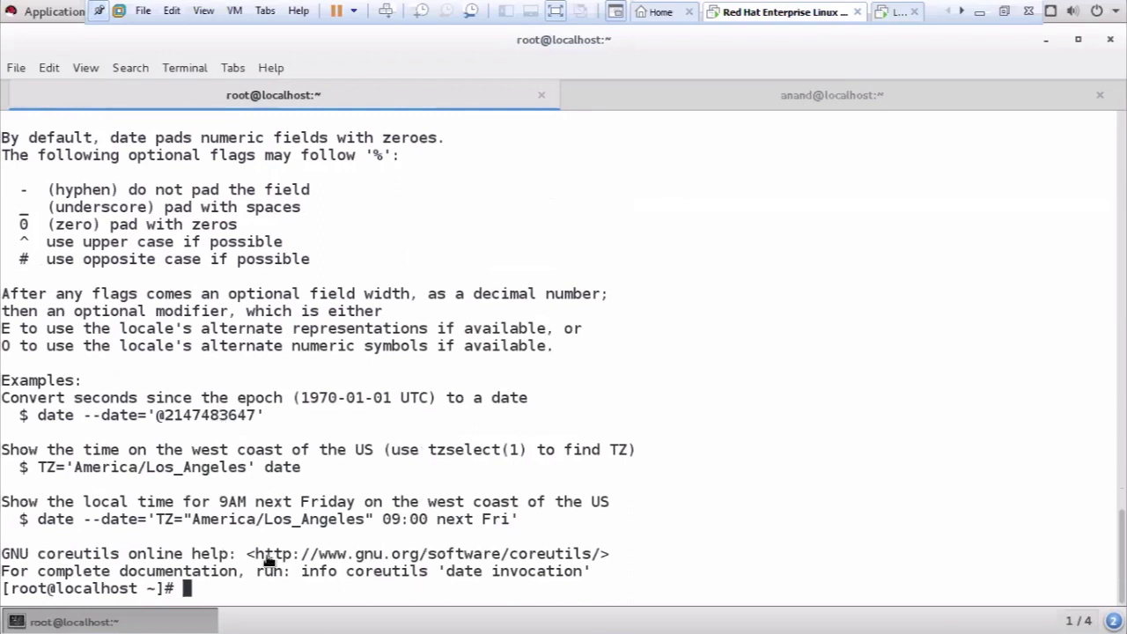
Clear the screen and create an empty file named files1.txt with touch
{"action": "type", "text": "clear"}
{"action": "key", "text": "Return"}
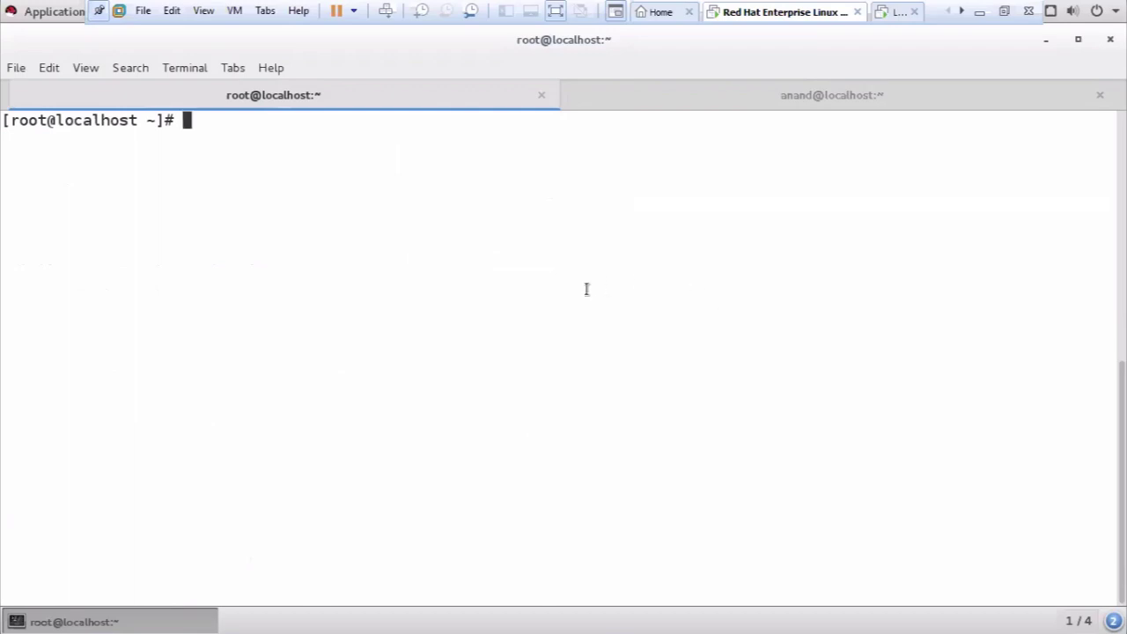
{"action": "type", "text": "touch "}
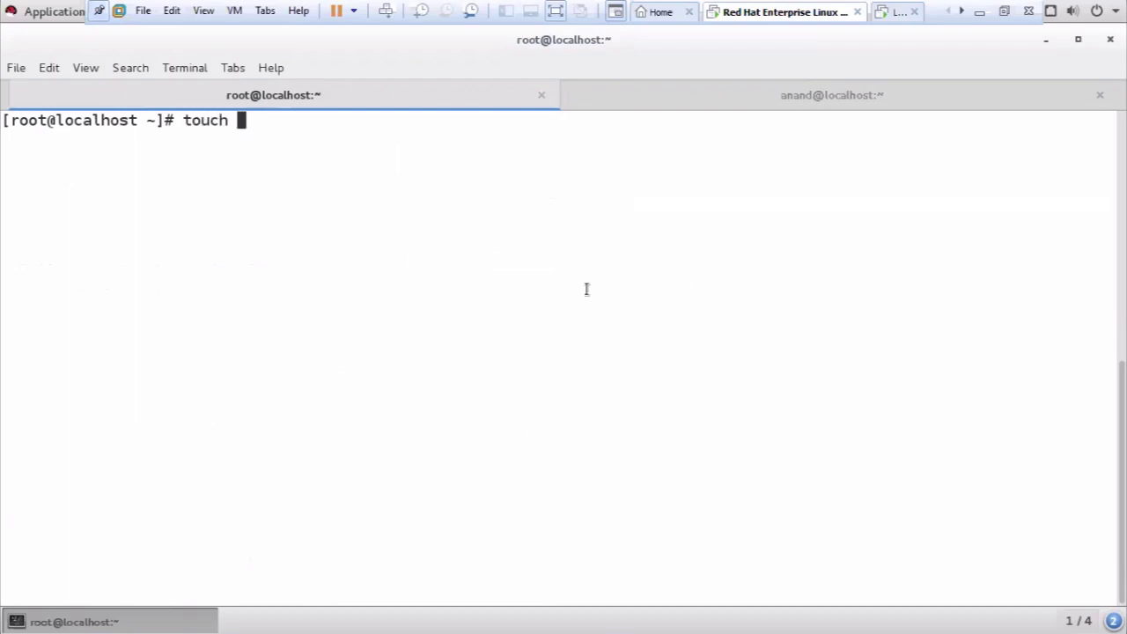
{"action": "type", "text": "files"}
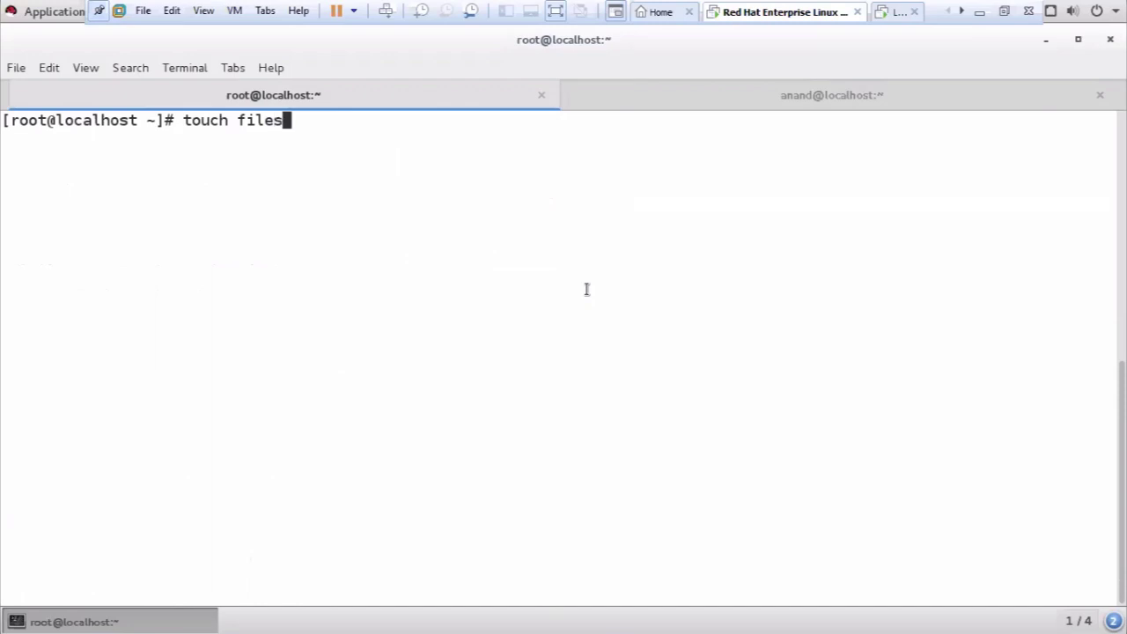
{"action": "type", "text": "1.txt"}
{"action": "key", "text": "Return"}
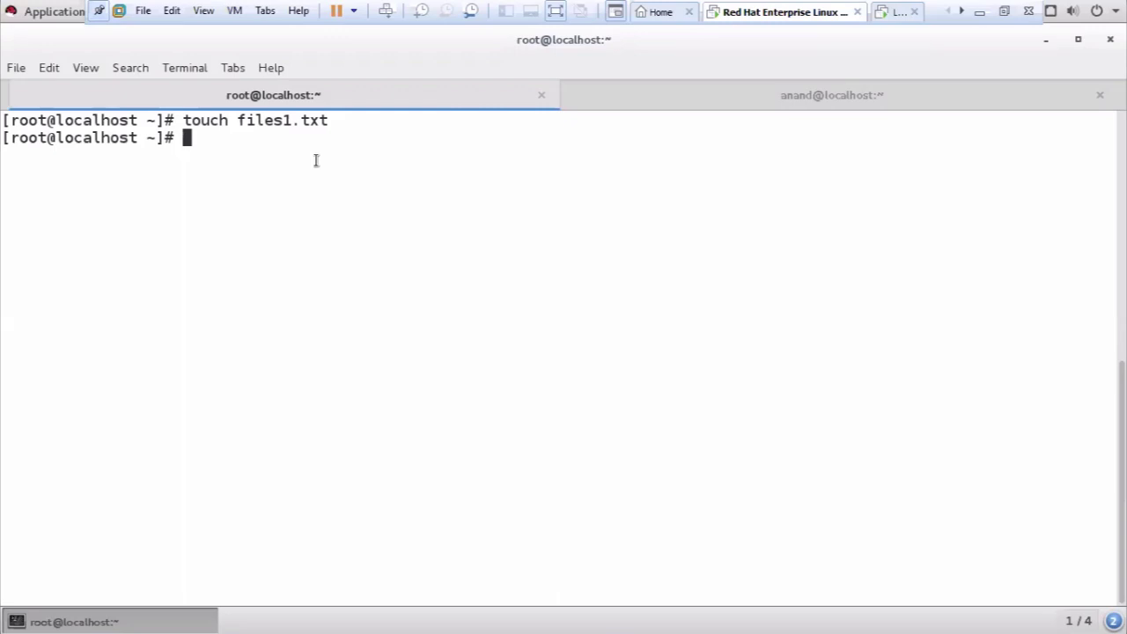
Check the type of file1.txt with the file command
{"action": "type", "text": "file file"}
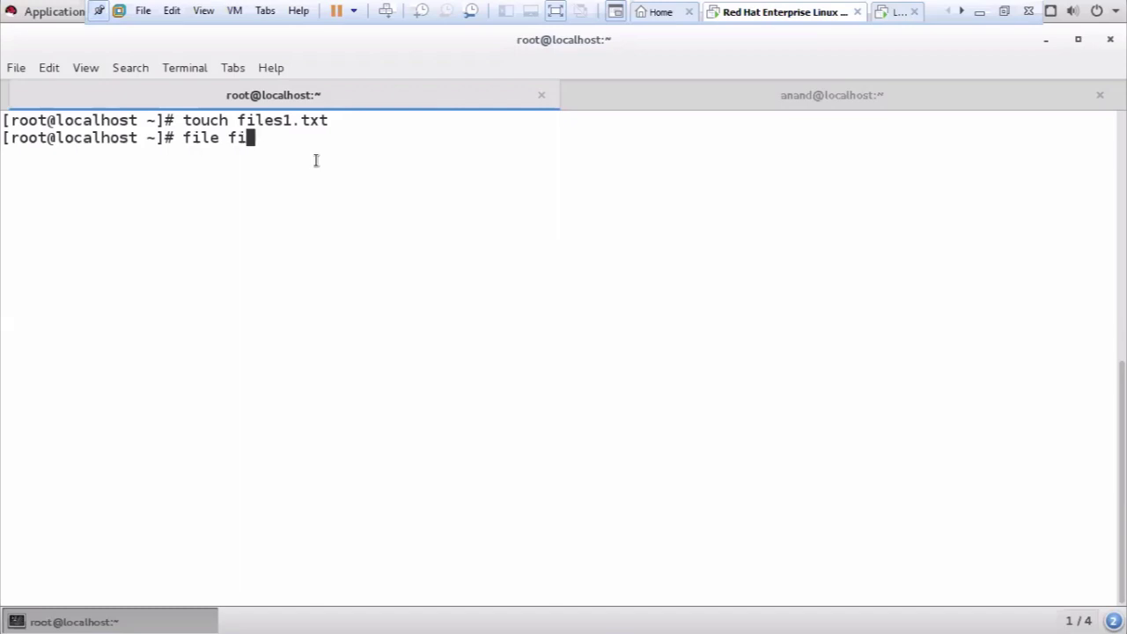
{"action": "type", "text": "1.tx"}
{"action": "type", "text": "t"}
{"action": "key", "text": "Return"}
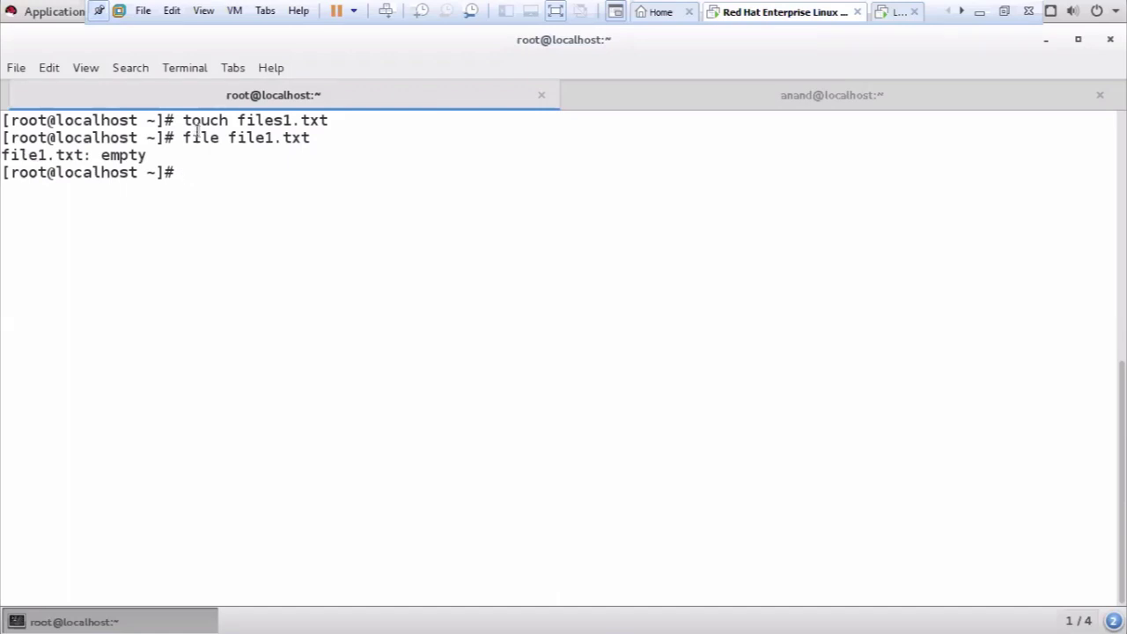
Highlight the file1.txt argument and the type reported for it by the file command
{"action": "left_click_drag", "start_coordinate": [146, 156], "coordinate": [56, 157]}
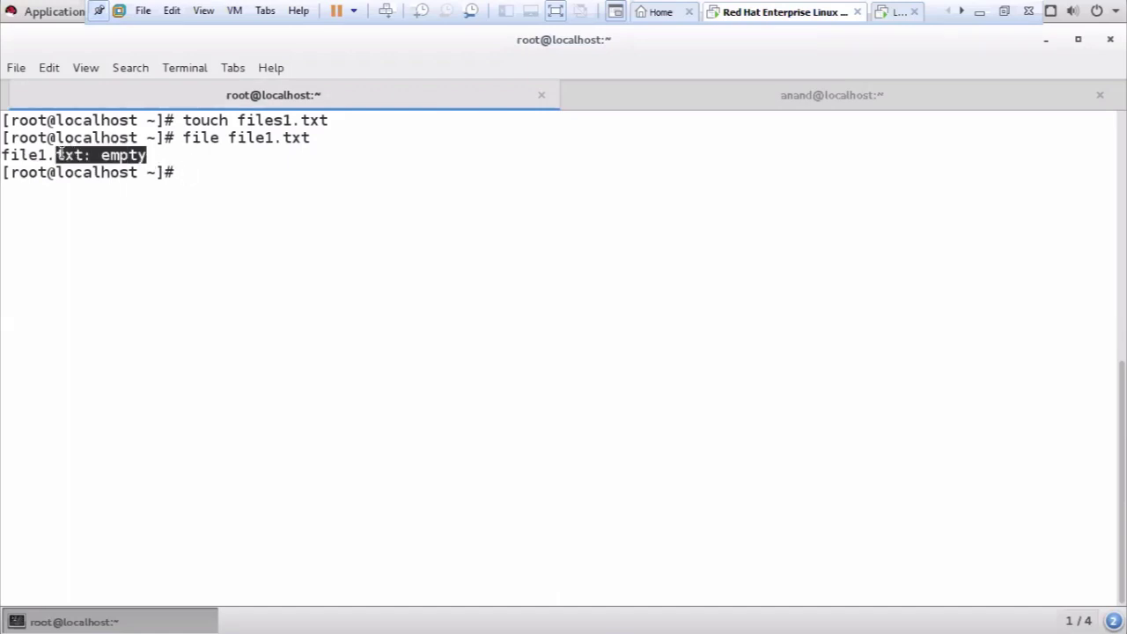
{"action": "left_click_drag", "start_coordinate": [326, 141], "coordinate": [228, 139]}
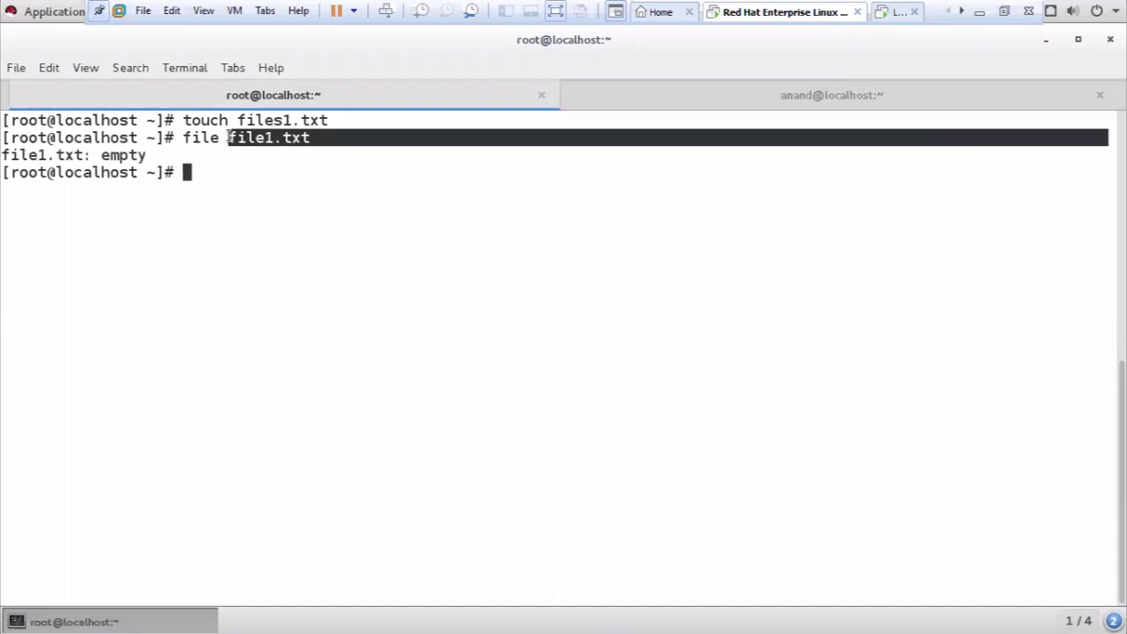
{"action": "left_click_drag", "start_coordinate": [146, 157], "coordinate": [9, 154]}
{"action": "left_click", "coordinate": [205, 193]}
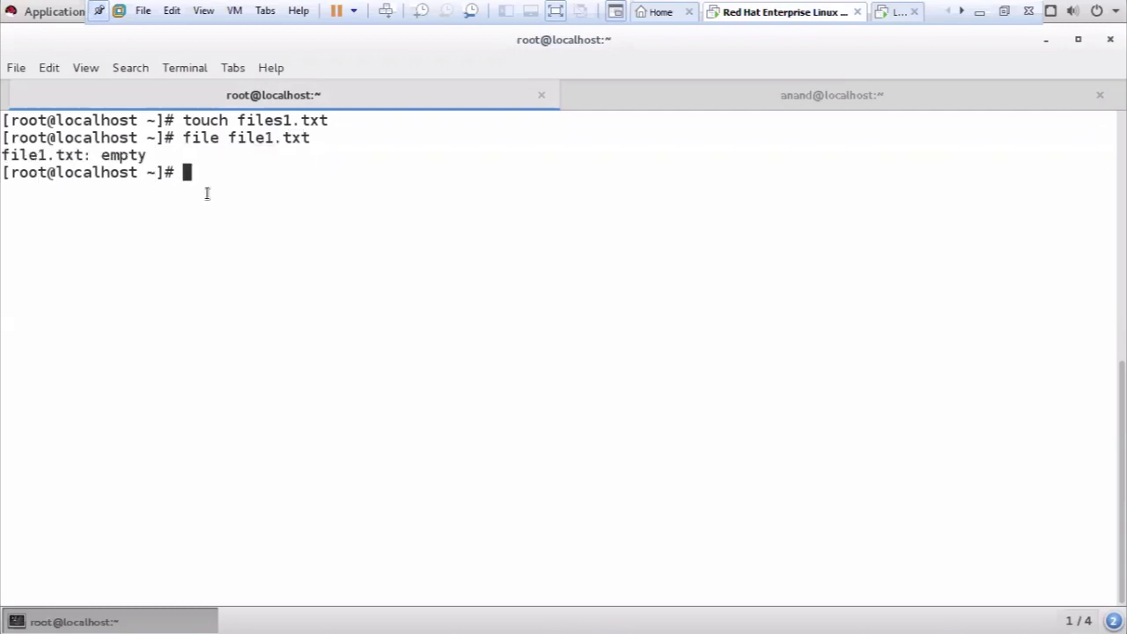
Create a directory named tom with mkdir, check its type with the file command and highlight the result line
{"action": "type", "text": "mkdir tom"}
{"action": "key", "text": "Return"}
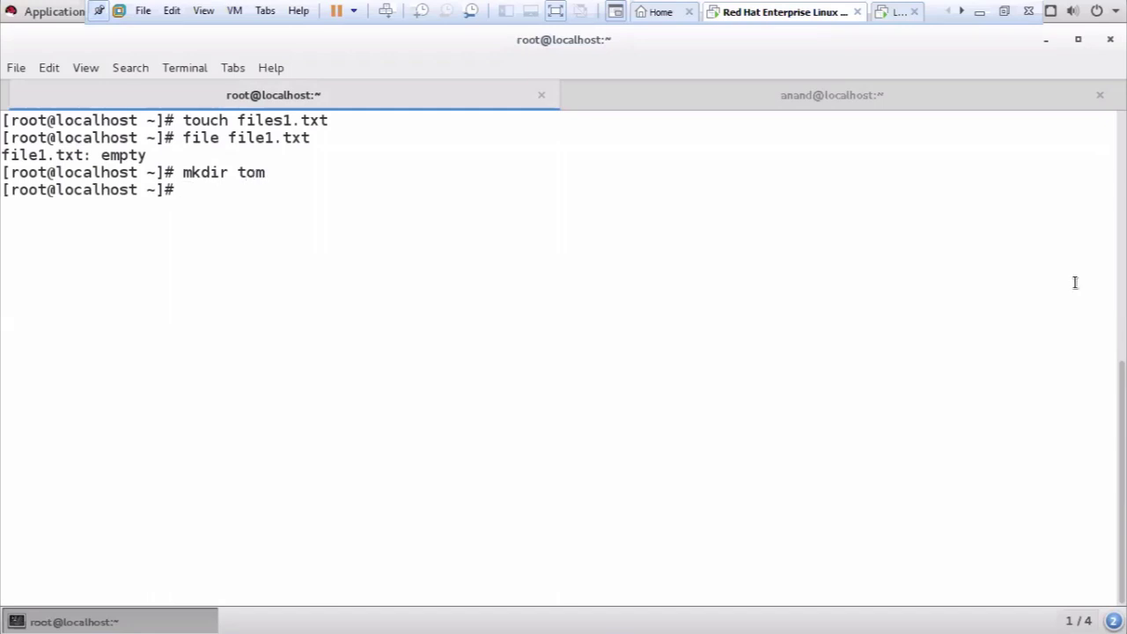
{"action": "type", "text": "file tom"}
{"action": "key", "text": "Return"}
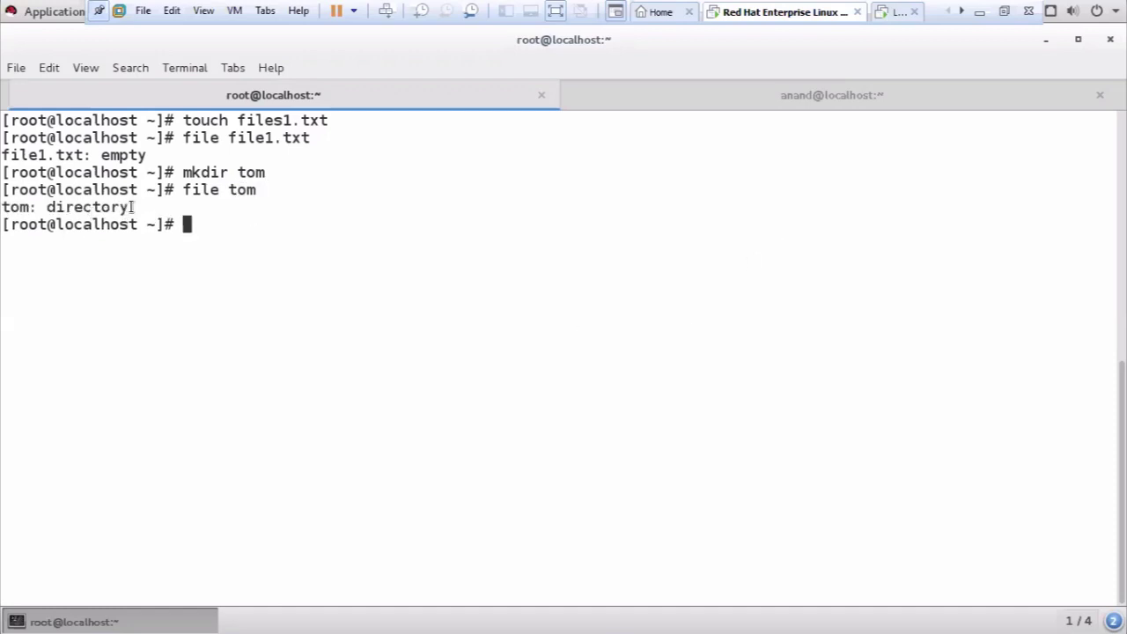
{"action": "left_click_drag", "start_coordinate": [129, 208], "coordinate": [9, 207]}
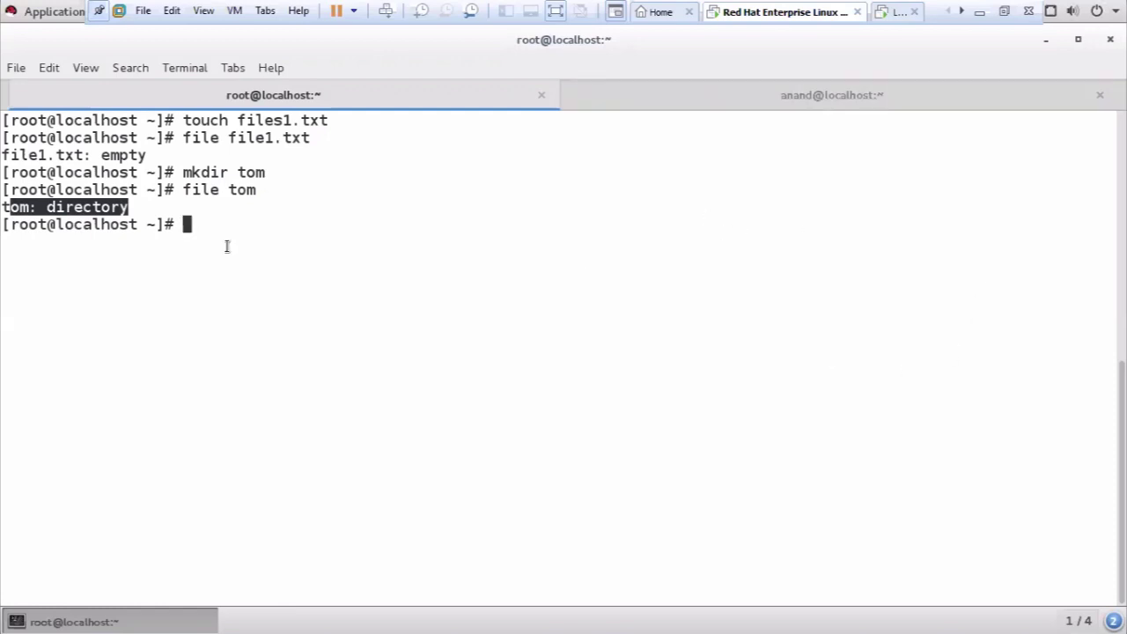
{"action": "left_click", "coordinate": [190, 231]}
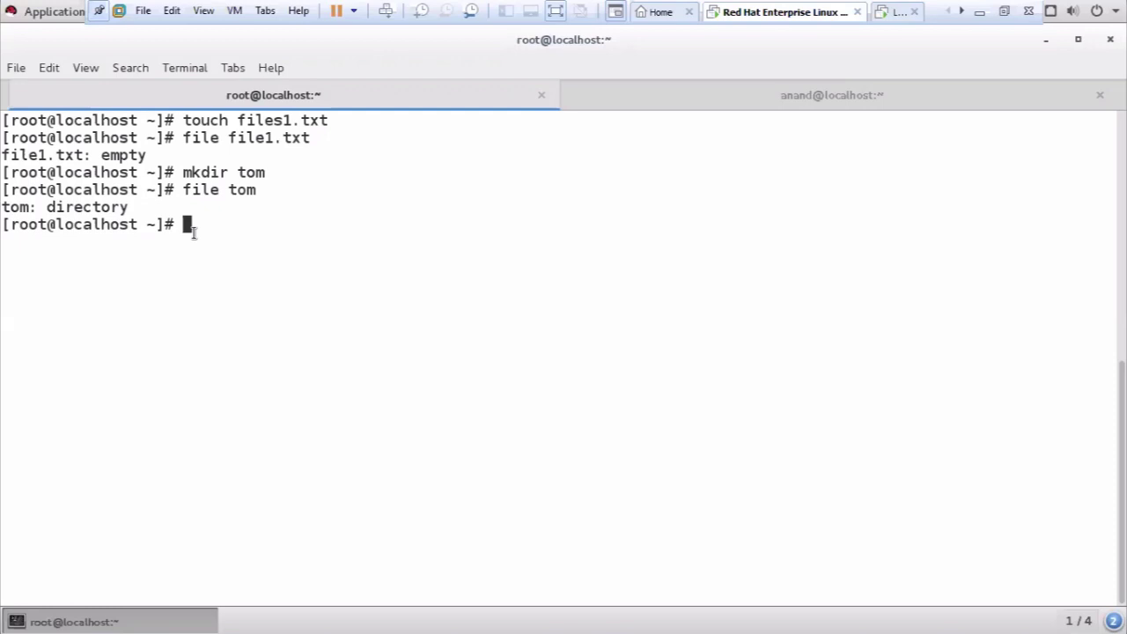
Switch to the Windows Command Prompt and create a folder named with the user's surname using md
{"action": "left_click", "coordinate": [1003, 12]}
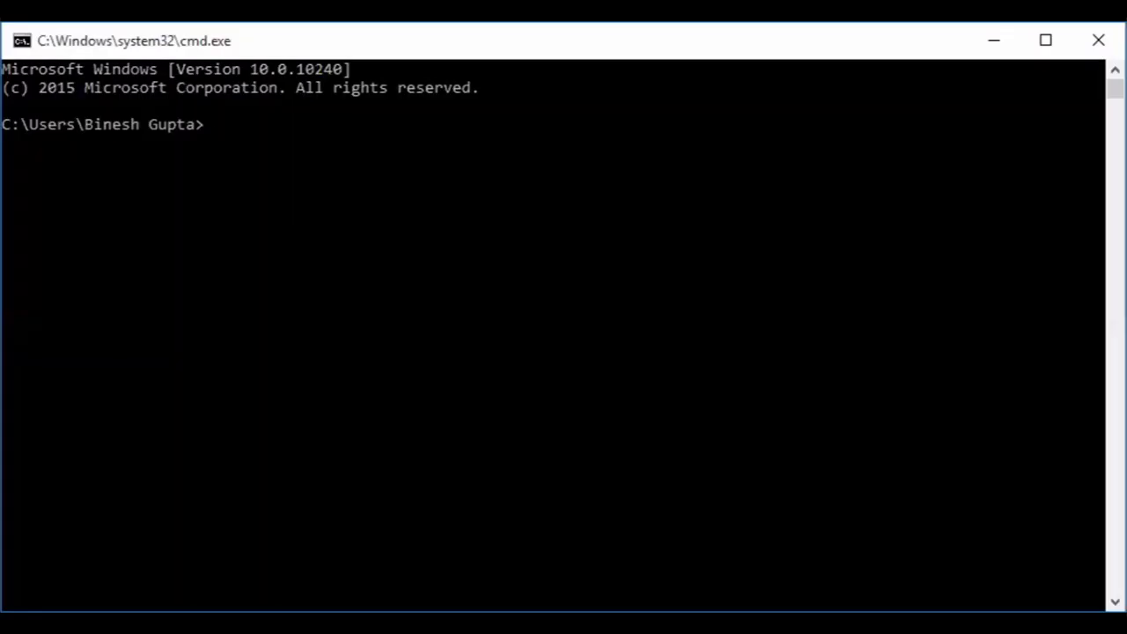
{"action": "type", "text": "md gupta"}
{"action": "key", "text": "Return"}
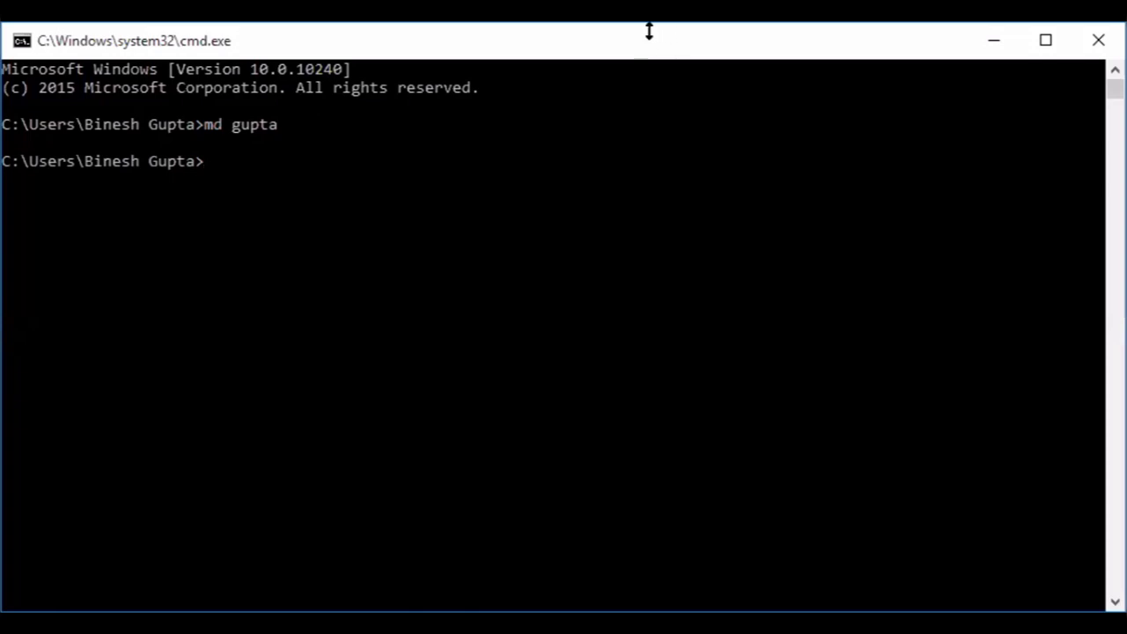
Inspect the user's profile folder in a maximized File Explorer window for the new folder and close the window
{"action": "mouse_move", "coordinate": [644, 45]}
{"action": "left_mouse_down"}
{"action": "mouse_move", "coordinate": [664, 53]}
{"action": "mouse_move", "coordinate": [643, 45]}
{"action": "left_mouse_up"}
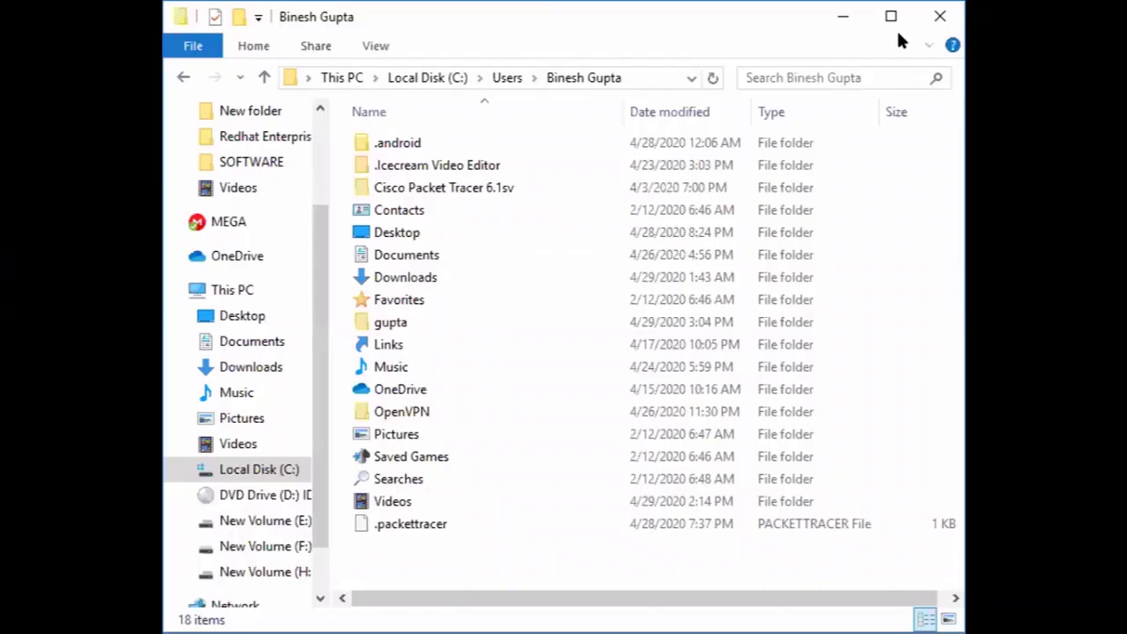
{"action": "left_click", "coordinate": [892, 21]}
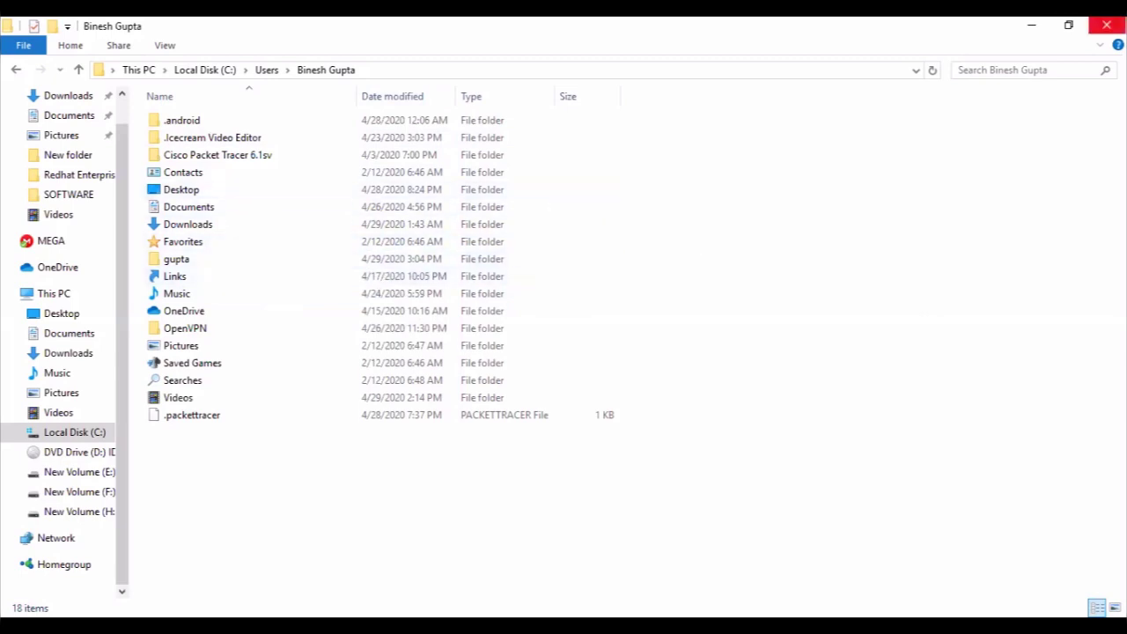
{"action": "left_click", "coordinate": [1106, 25]}
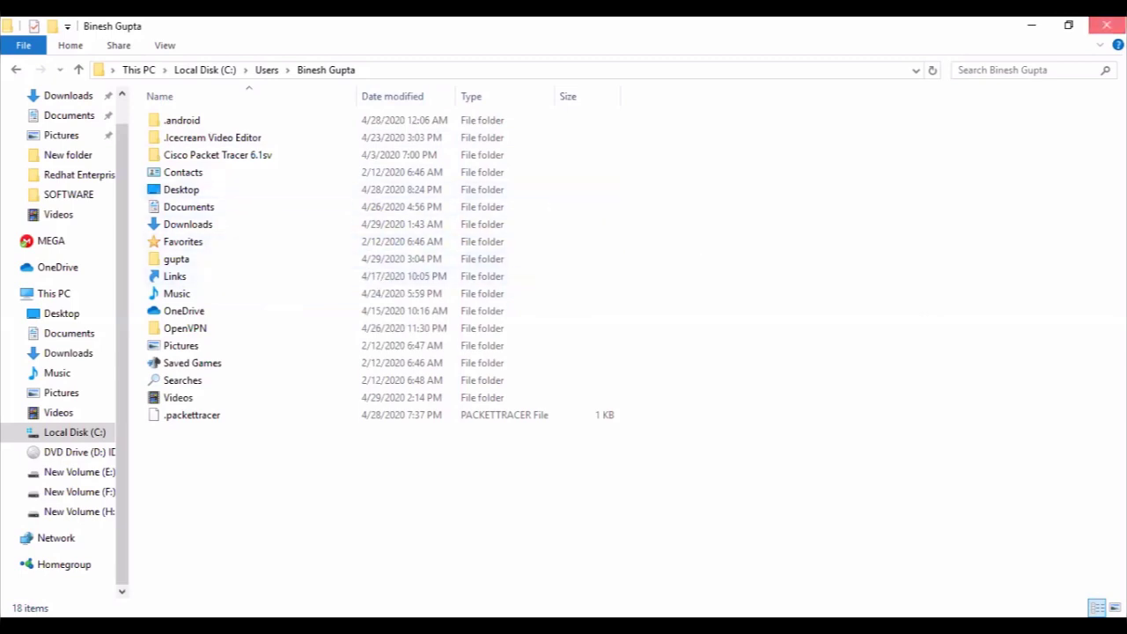